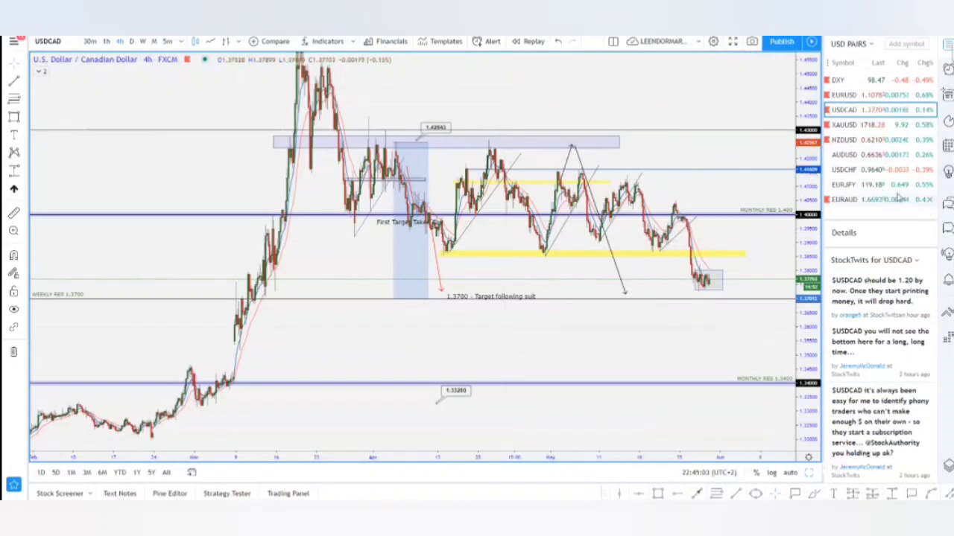
- Switch to the DR's MENU watchlist and open the GBPJPY chart
{"action": "left_click", "coordinate": [873, 44]}
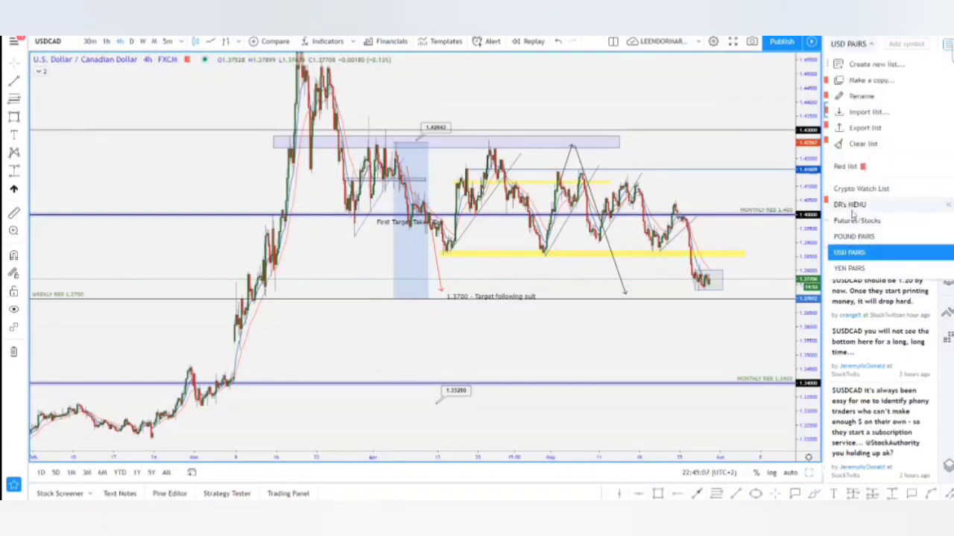
{"action": "left_click", "coordinate": [850, 204]}
{"action": "left_click", "coordinate": [844, 95]}
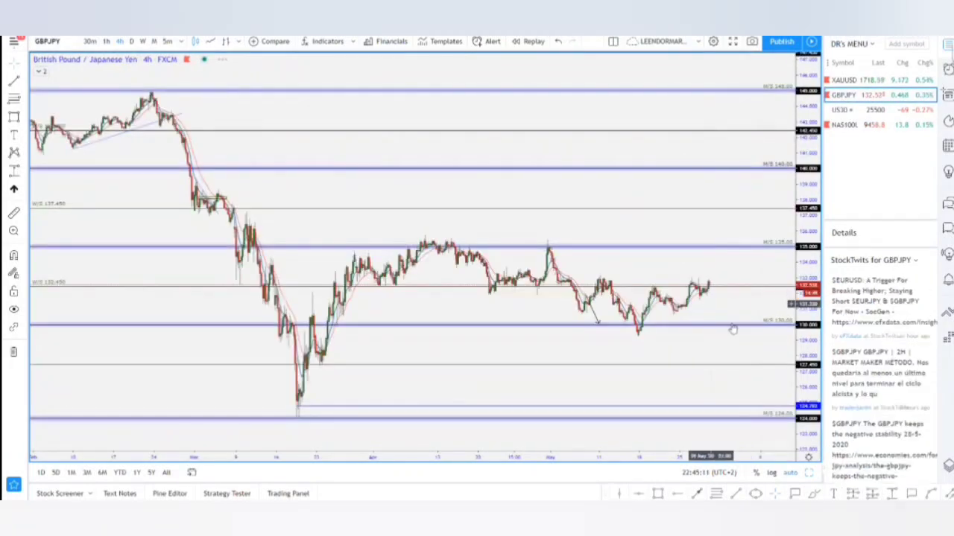
- Delete the black arrow pointing down to the 130.000 zone and the yellow horizontal line near 132.000 from the GBPJPY chart
{"action": "left_click_drag", "start_coordinate": [705, 263], "coordinate": [779, 146]}
{"action": "scroll", "coordinate": [684, 228], "scroll_direction": "up", "scroll_amount": 6}
{"action": "left_click_drag", "start_coordinate": [733, 261], "coordinate": [645, 283]}
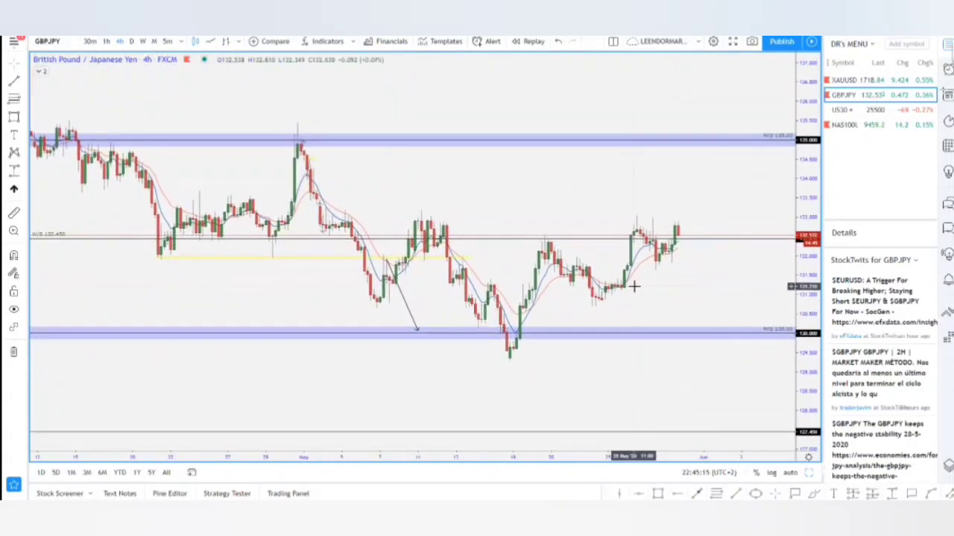
{"action": "left_click_drag", "start_coordinate": [571, 291], "coordinate": [684, 281]}
{"action": "left_click_drag", "start_coordinate": [536, 270], "coordinate": [406, 304]}
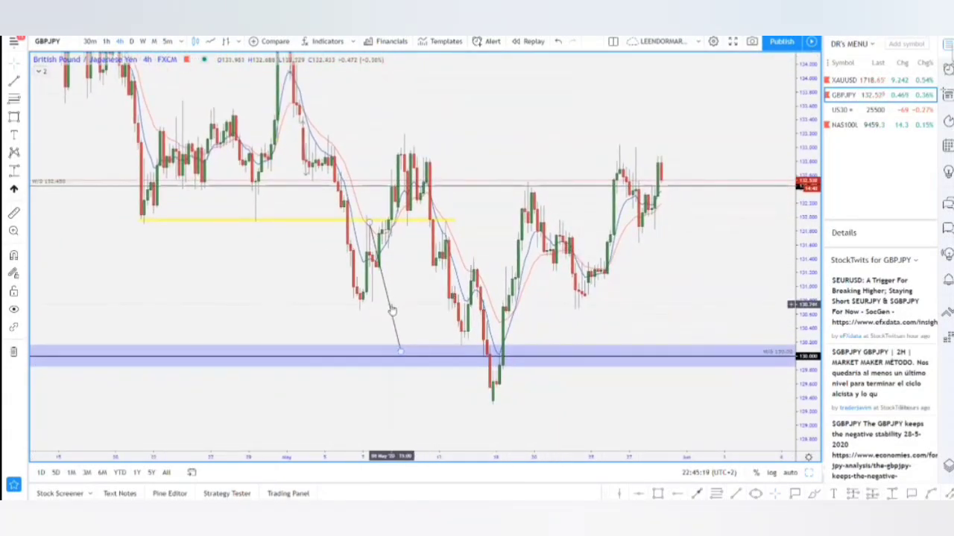
{"action": "left_click", "coordinate": [392, 309]}
{"action": "left_click", "coordinate": [593, 66]}
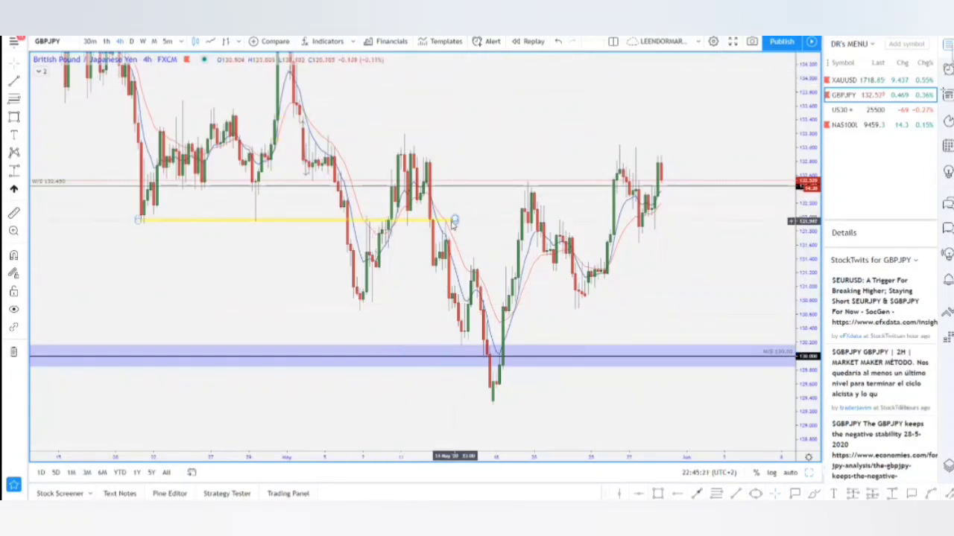
{"action": "left_click", "coordinate": [454, 221]}
{"action": "left_click", "coordinate": [535, 66]}
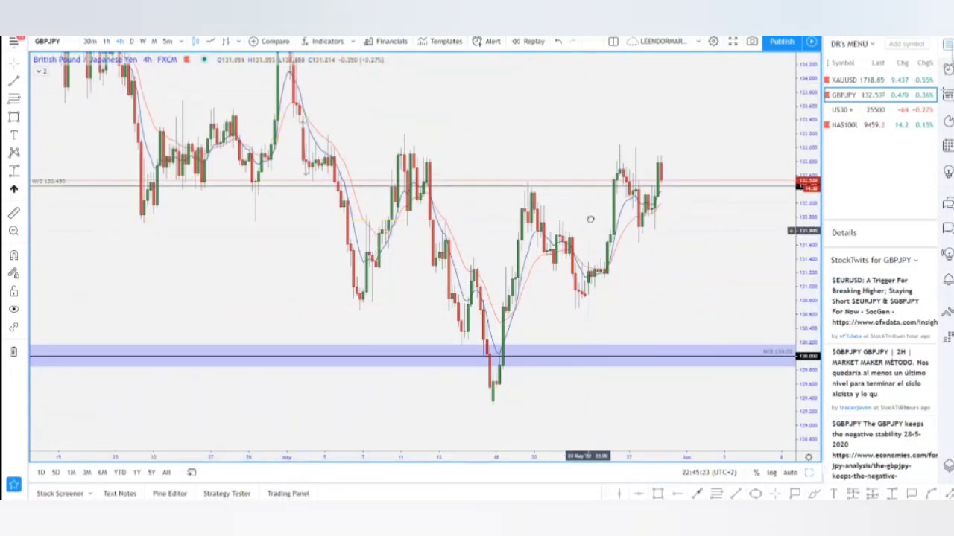
- Examine GBPJPY's 4-hour price action around the 132.450 level and the 130.000 zone
{"action": "scroll", "coordinate": [566, 220], "scroll_direction": "up", "scroll_amount": 5}
{"action": "scroll", "coordinate": [681, 234], "scroll_direction": "down", "scroll_amount": 5}
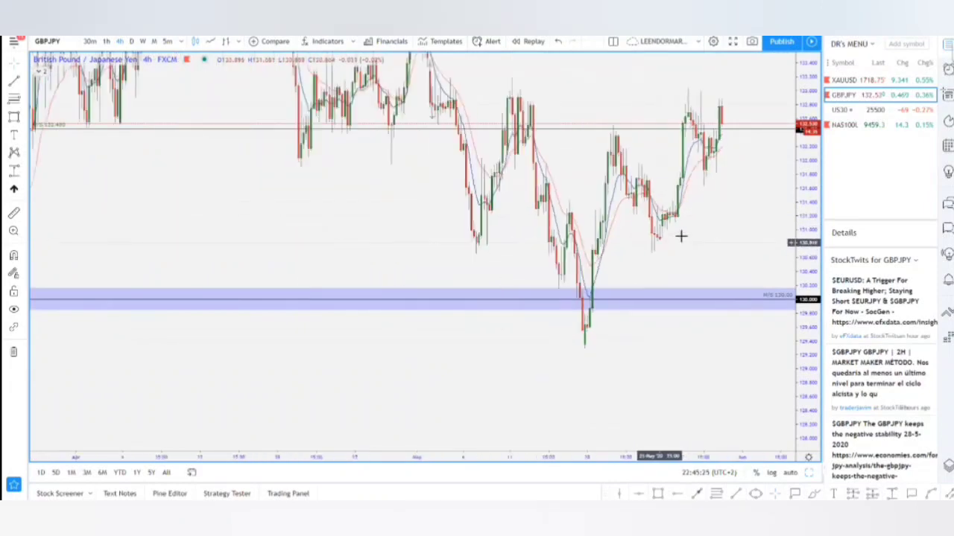
{"action": "scroll", "coordinate": [721, 293], "scroll_direction": "up", "scroll_amount": 5}
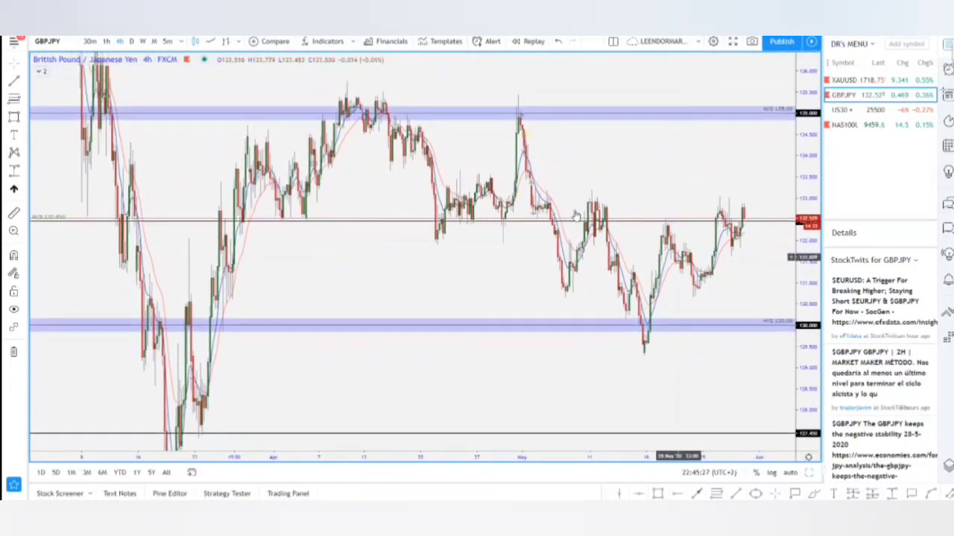
{"action": "scroll", "coordinate": [777, 300], "scroll_direction": "up", "scroll_amount": 3}
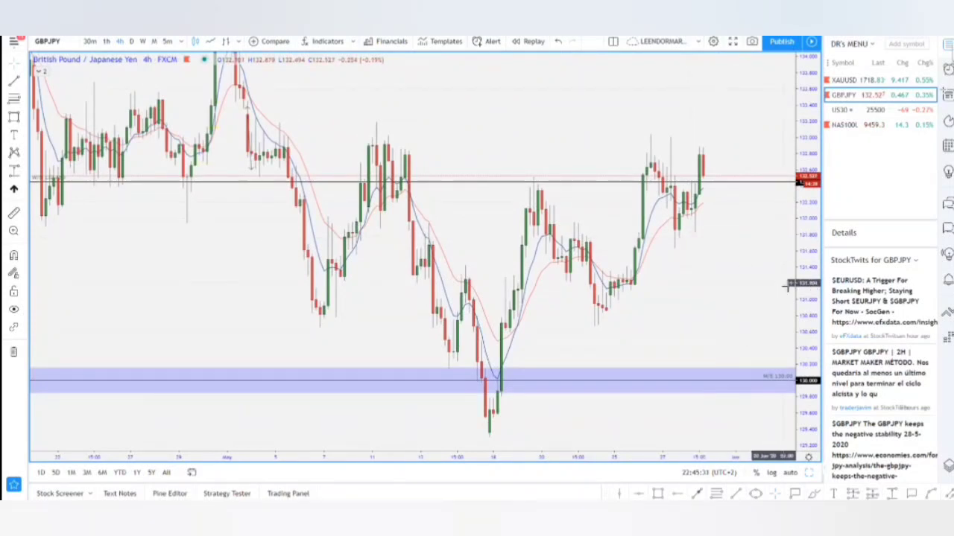
{"action": "scroll", "coordinate": [708, 253], "scroll_direction": "up", "scroll_amount": 3}
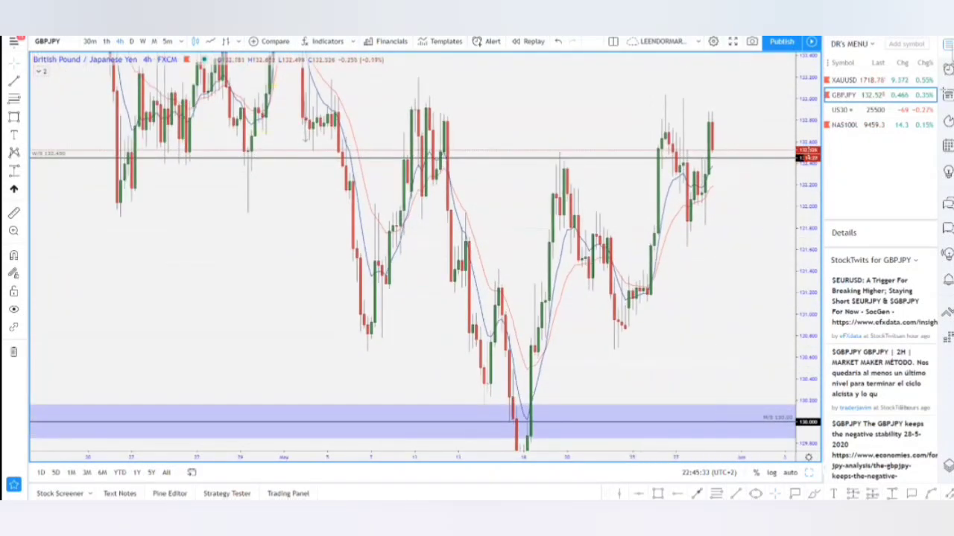
{"action": "left_click_drag", "start_coordinate": [807, 220], "coordinate": [807, 348]}
{"action": "left_click_drag", "start_coordinate": [742, 274], "coordinate": [655, 241]}
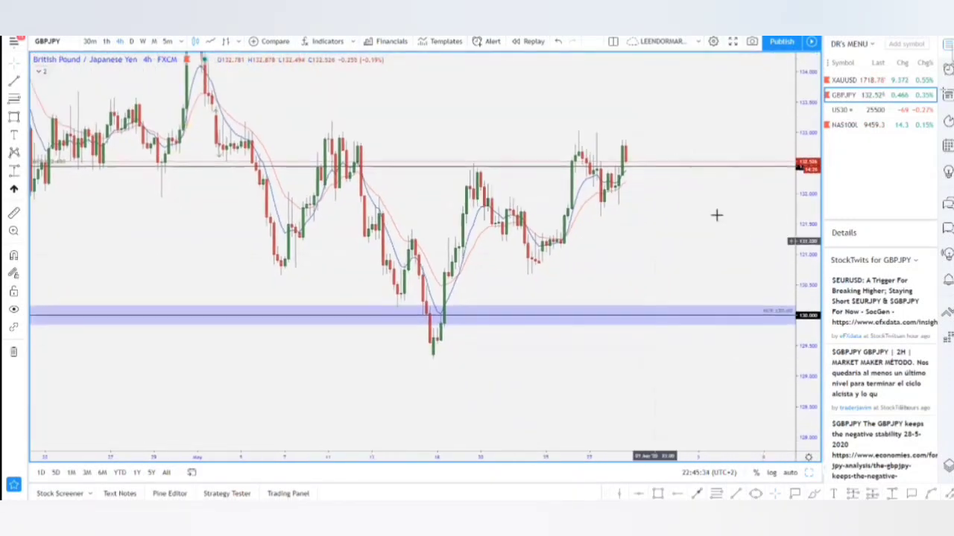
- Switch to the USD PAIRS watchlist and open the EURUSD chart
{"action": "left_click", "coordinate": [872, 46]}
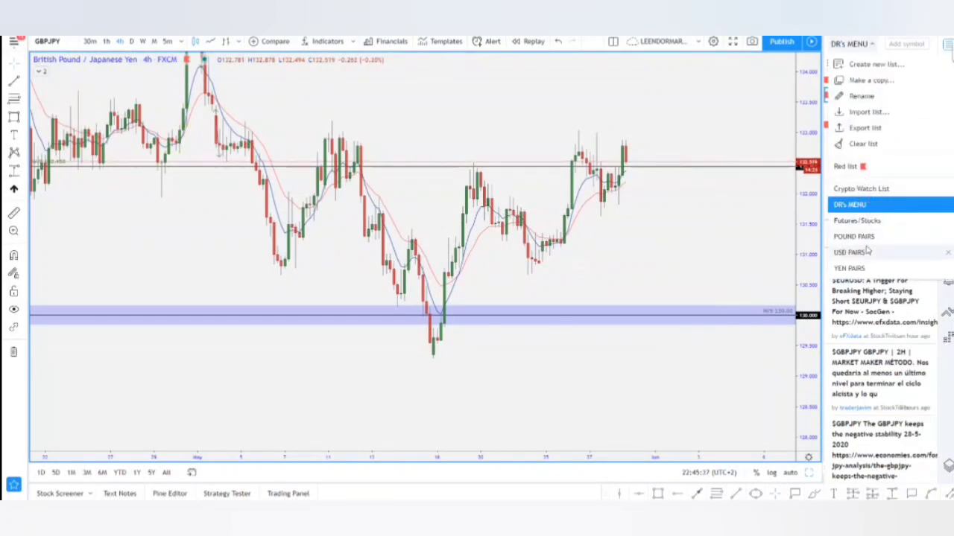
{"action": "left_click", "coordinate": [849, 252]}
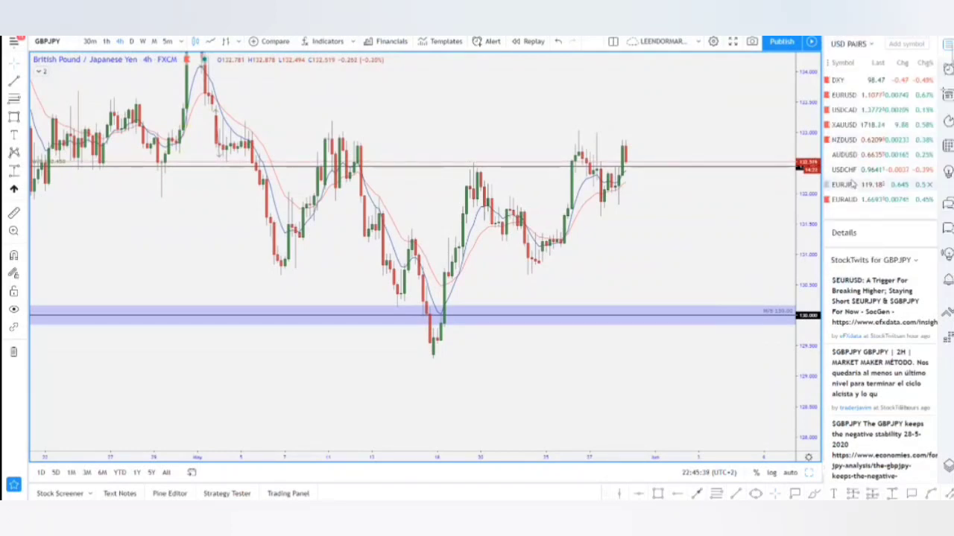
{"action": "left_click", "coordinate": [844, 95]}
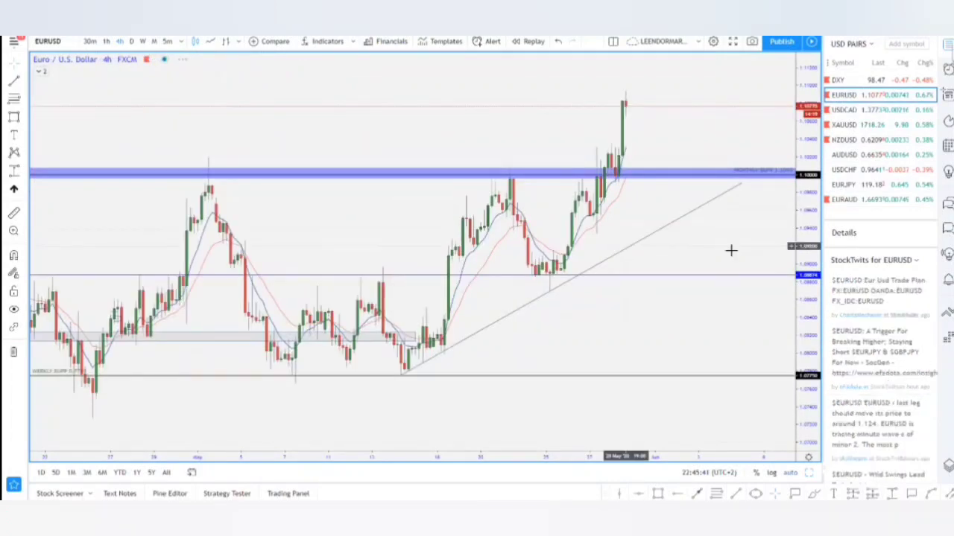
- Examine EURUSD's 4-hour price action around the 1.10000 monthly zone, the 1.08874 level and the rising trend line
{"action": "left_click_drag", "start_coordinate": [572, 245], "coordinate": [710, 249]}
{"action": "left_click_drag", "start_coordinate": [807, 304], "coordinate": [815, 149]}
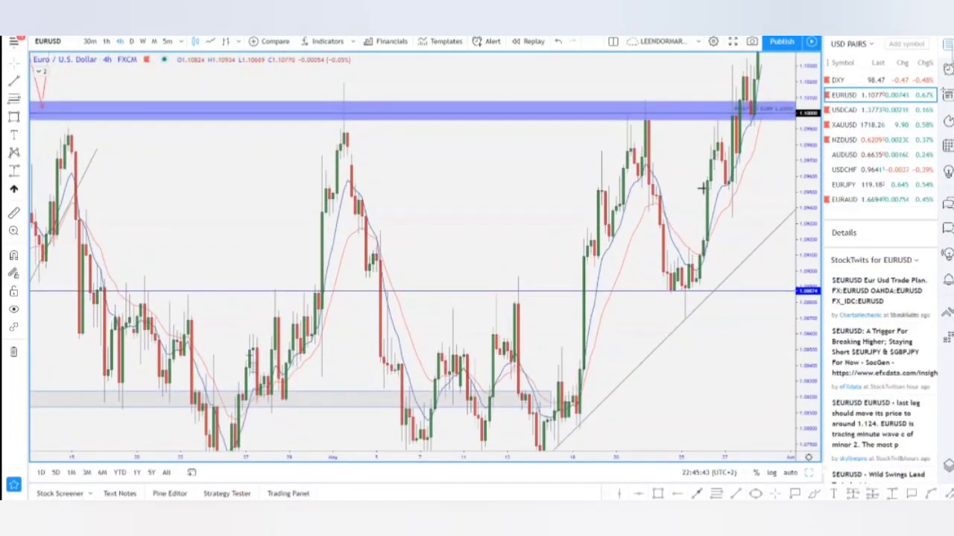
{"action": "left_click_drag", "start_coordinate": [618, 190], "coordinate": [763, 70]}
{"action": "scroll", "coordinate": [693, 245], "scroll_direction": "up", "scroll_amount": 5}
{"action": "scroll", "coordinate": [691, 247], "scroll_direction": "down", "scroll_amount": 9}
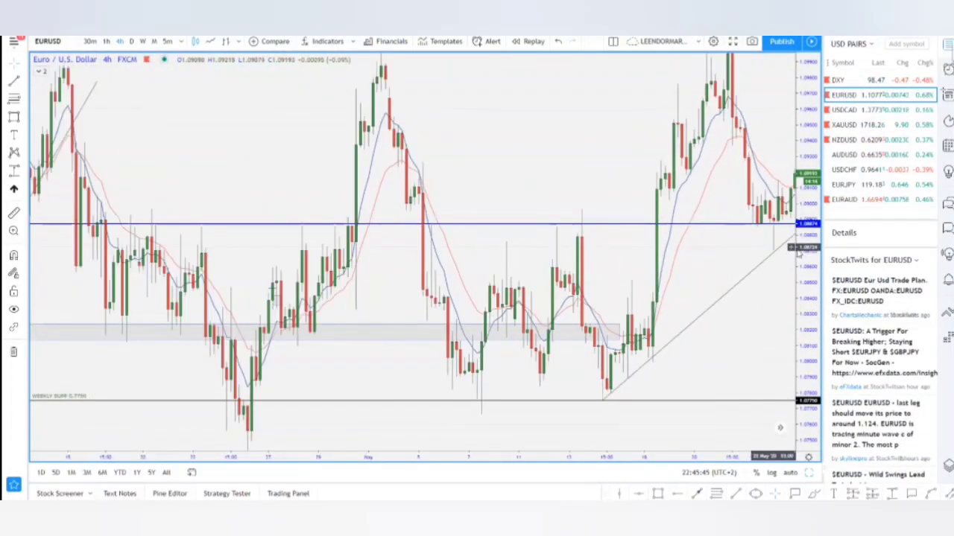
{"action": "left_click_drag", "start_coordinate": [816, 151], "coordinate": [814, 313]}
{"action": "left_click_drag", "start_coordinate": [614, 203], "coordinate": [466, 245]}
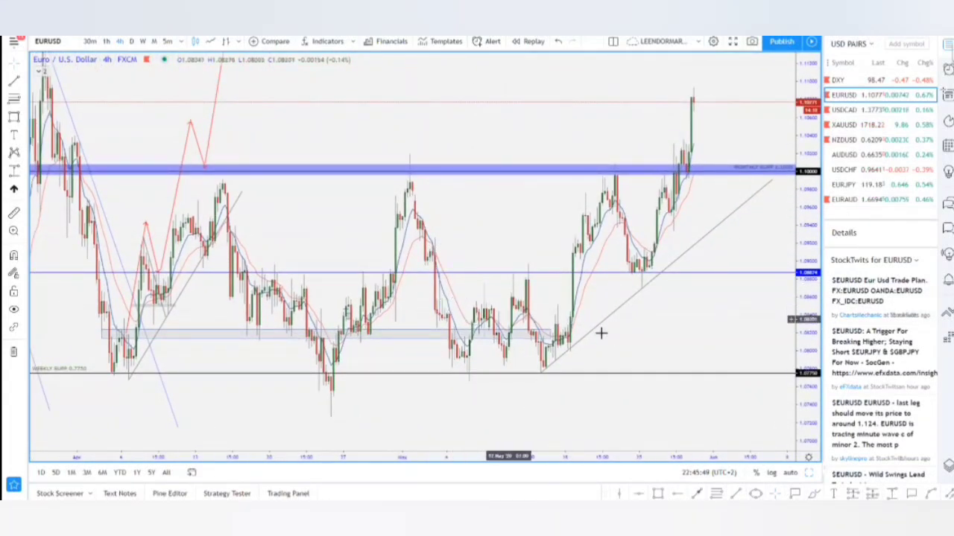
- Switch to the YEN PAIRS watchlist and open the USDJPY chart
{"action": "left_click", "coordinate": [868, 46]}
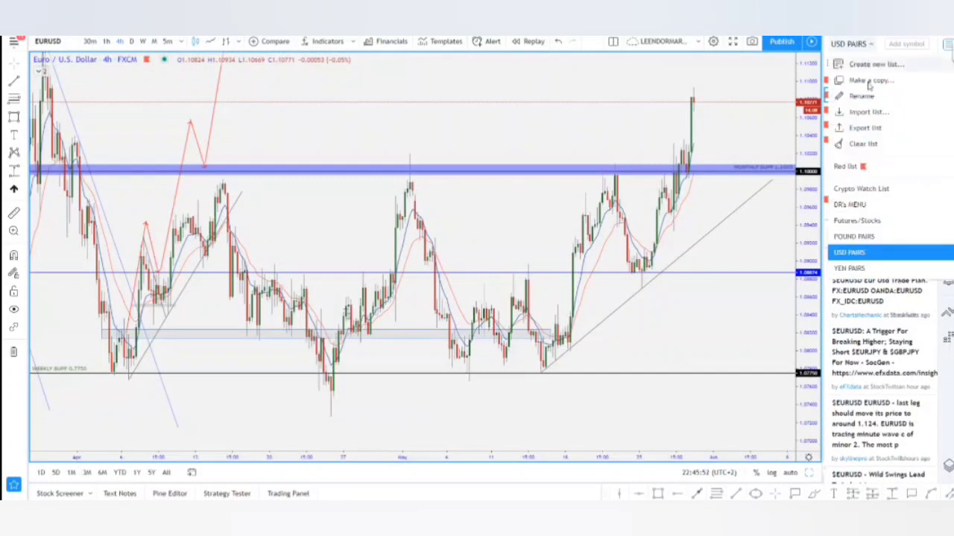
{"action": "left_click", "coordinate": [849, 269]}
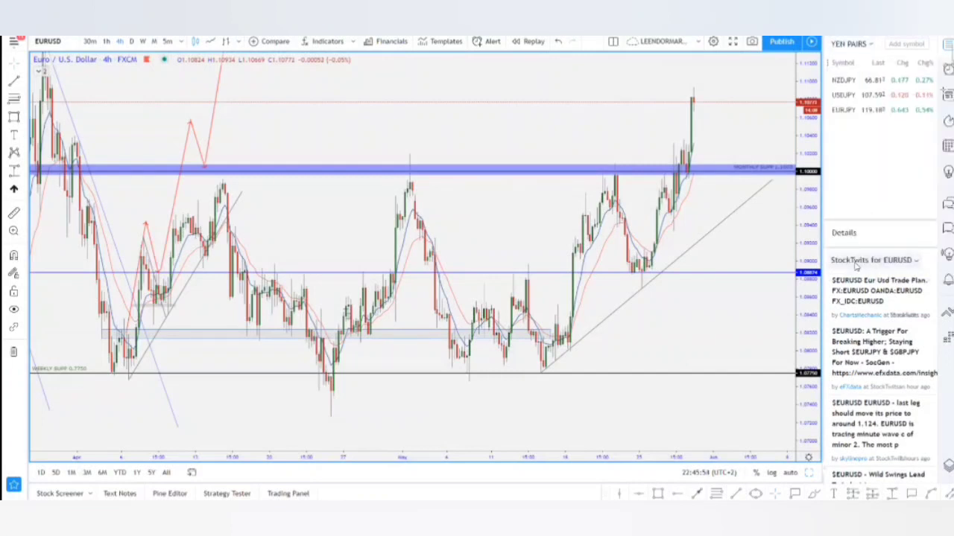
{"action": "left_click", "coordinate": [844, 109]}
{"action": "left_click", "coordinate": [844, 95]}
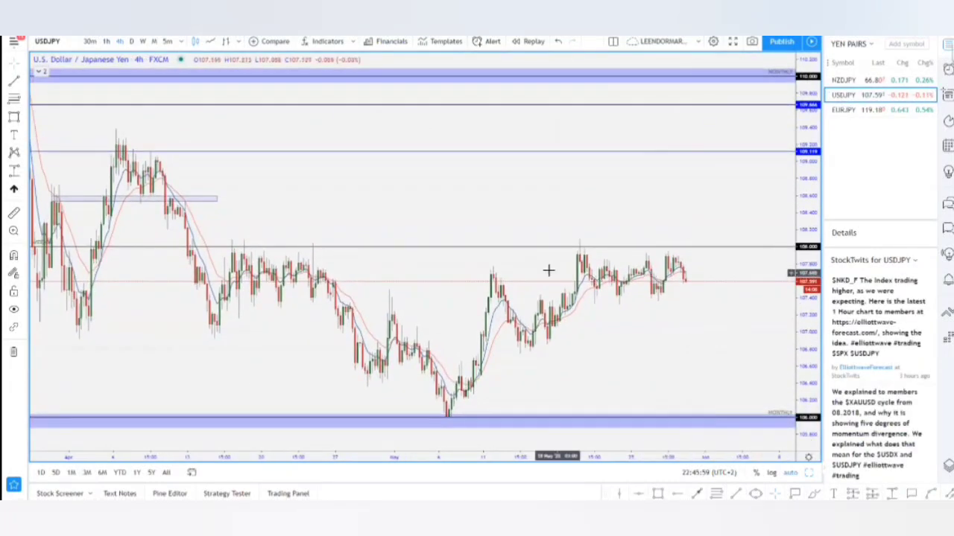
- Delete the falling trend line from the January high and the blue horizontal lines at 109.119 and 109.666 on USDJPY
{"action": "scroll", "coordinate": [692, 216], "scroll_direction": "down", "scroll_amount": 5}
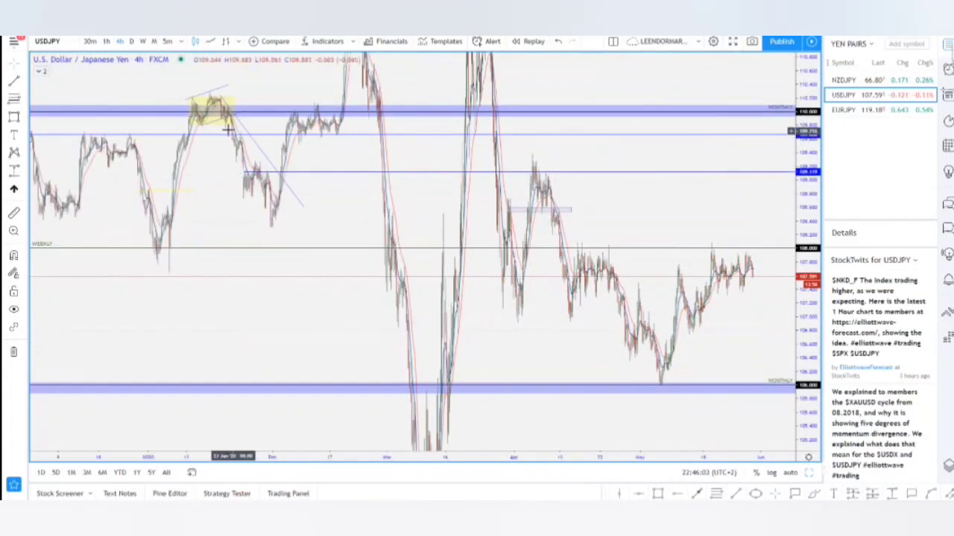
{"action": "left_click_drag", "start_coordinate": [321, 171], "coordinate": [558, 202]}
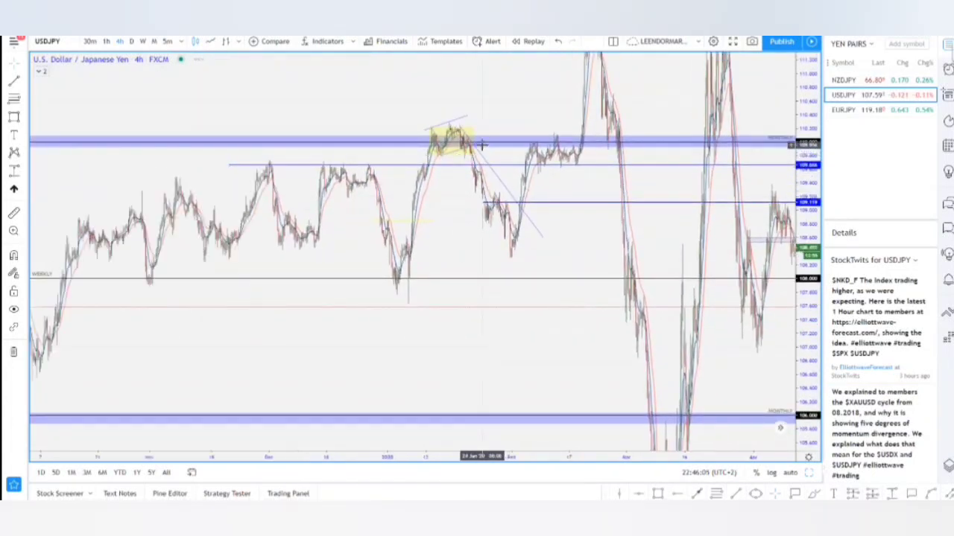
{"action": "left_click", "coordinate": [485, 162]}
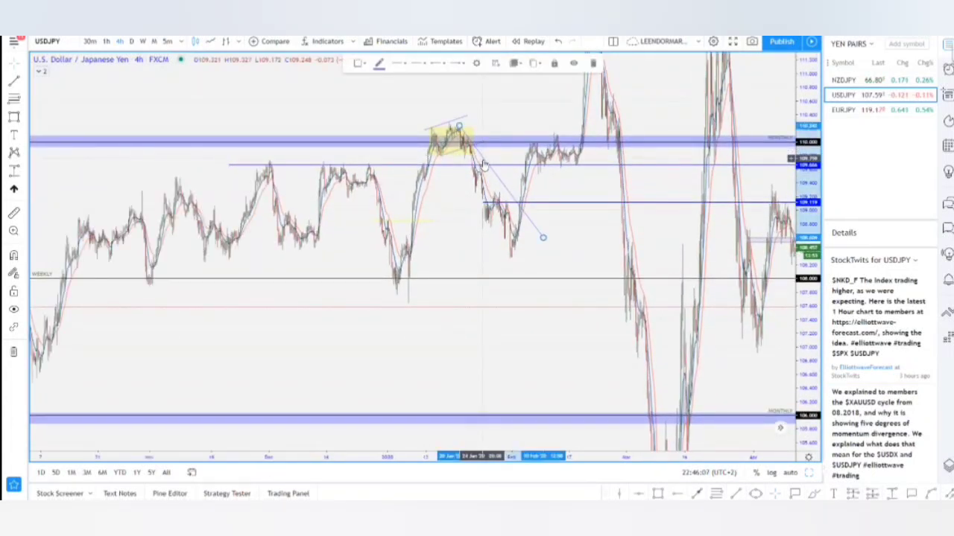
{"action": "key", "text": "Delete"}
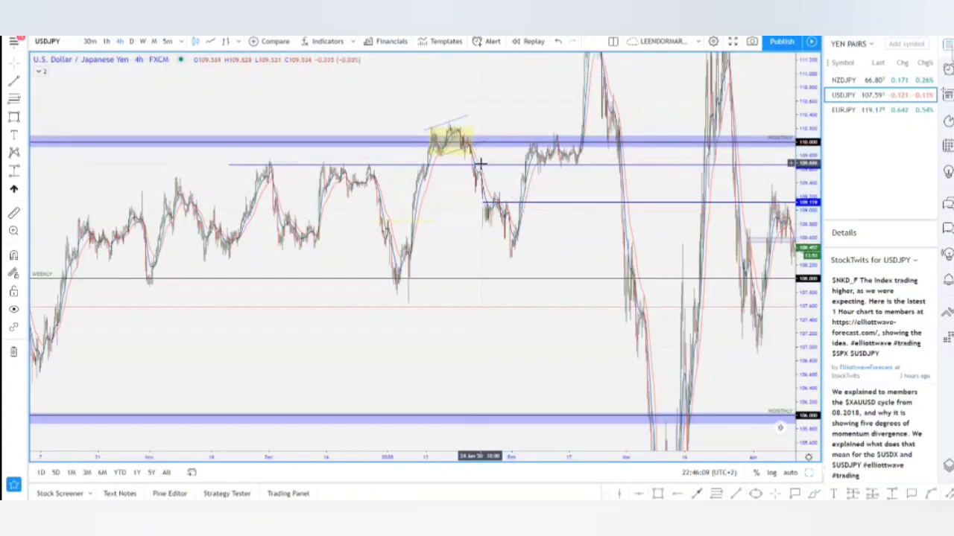
{"action": "left_click", "coordinate": [538, 204]}
{"action": "key", "text": "Delete"}
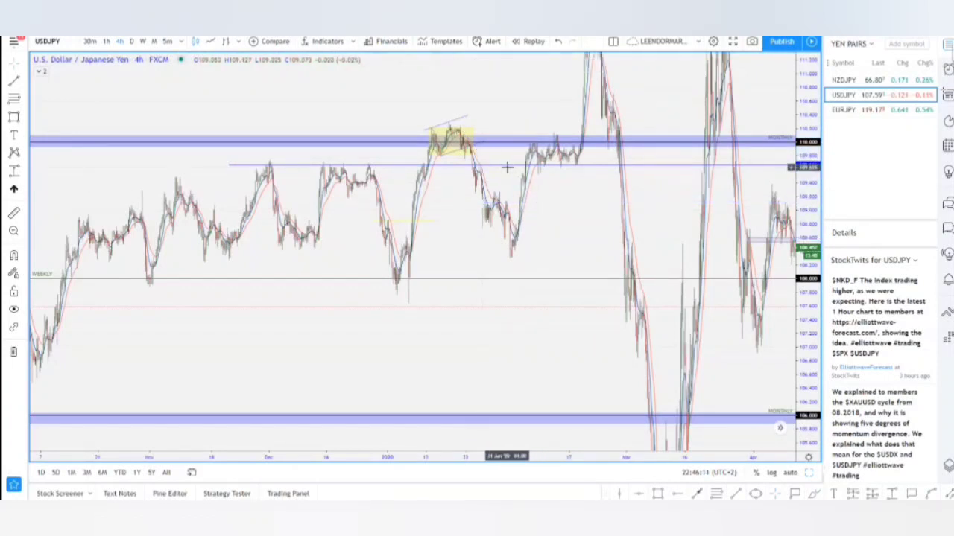
{"action": "left_click", "coordinate": [508, 166]}
{"action": "key", "text": "Delete"}
- Delete the small rectangle zone near 108.600 around the April highs on USDJPY
{"action": "left_click_drag", "start_coordinate": [583, 208], "coordinate": [364, 154]}
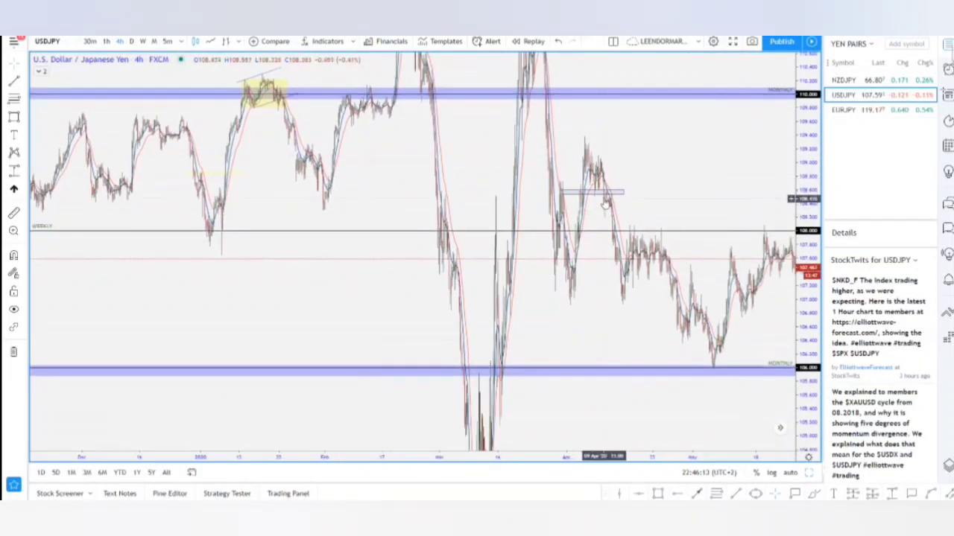
{"action": "left_click", "coordinate": [600, 193]}
{"action": "key", "text": "Delete"}
- Frame the recent USDJPY price action and show the chart in full screen
{"action": "left_click_drag", "start_coordinate": [679, 186], "coordinate": [435, 129]}
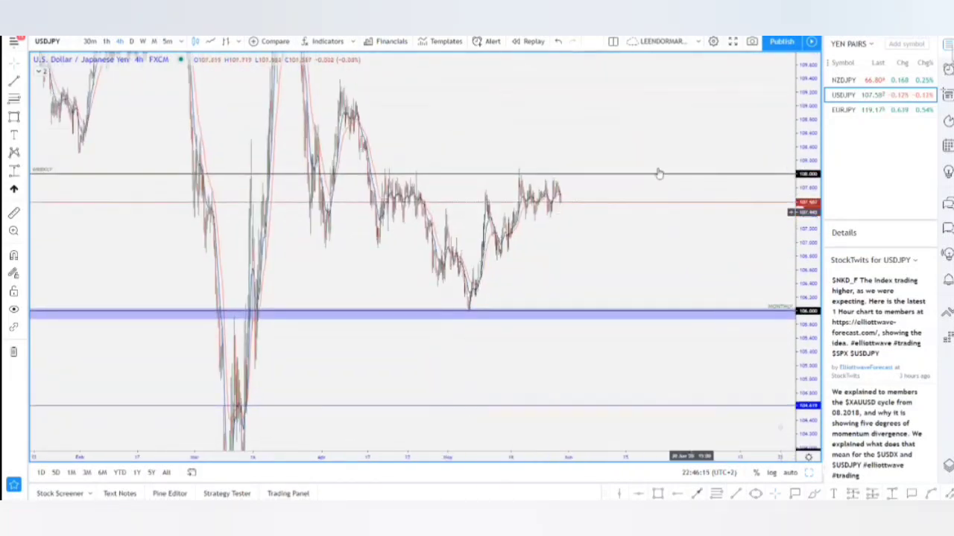
{"action": "left_click_drag", "start_coordinate": [580, 210], "coordinate": [622, 211]}
{"action": "left_click_drag", "start_coordinate": [808, 337], "coordinate": [808, 199]}
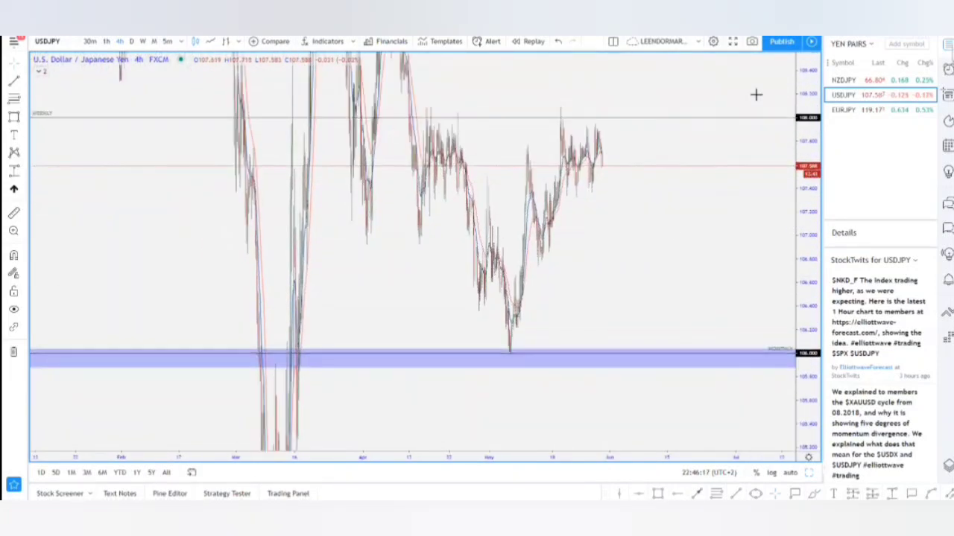
{"action": "left_click", "coordinate": [732, 43]}
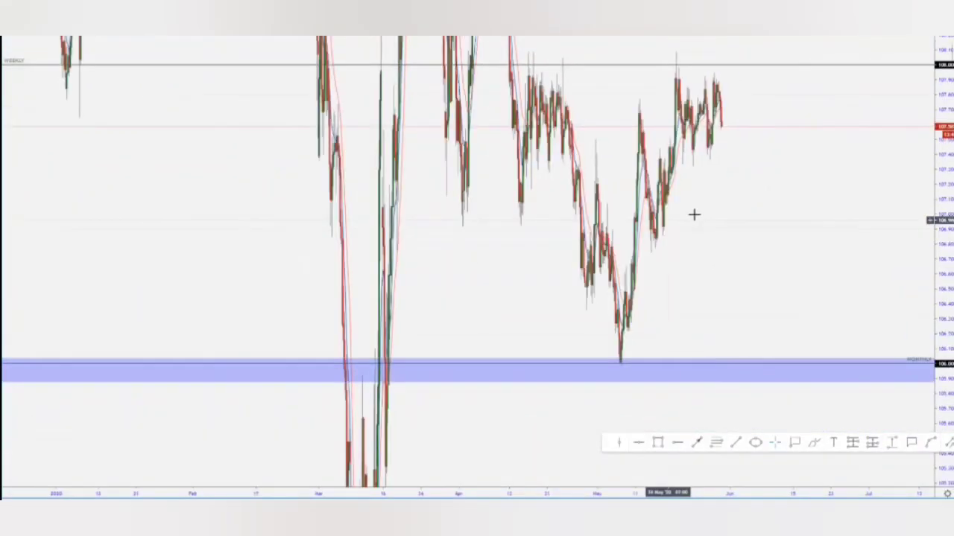
- Examine USDJPY's recent 4-hour price action between the 106.000 monthly zone and the 108.000 weekly level
{"action": "scroll", "coordinate": [659, 225], "scroll_direction": "up", "scroll_amount": 7}
{"action": "left_click_drag", "start_coordinate": [351, 256], "coordinate": [864, 271]}
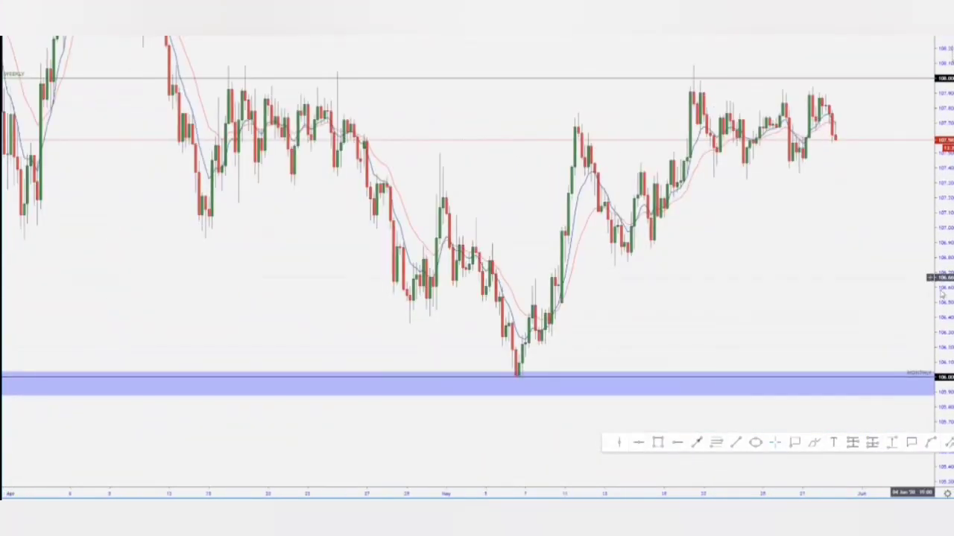
{"action": "left_click_drag", "start_coordinate": [942, 278], "coordinate": [940, 173]}
{"action": "left_click_drag", "start_coordinate": [772, 228], "coordinate": [744, 286]}
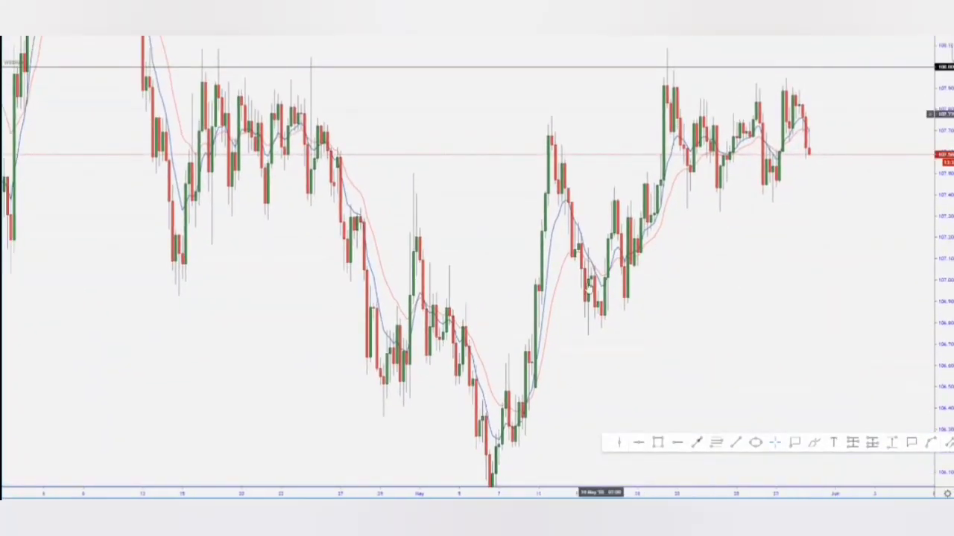
{"action": "scroll", "coordinate": [561, 303], "scroll_direction": "up", "scroll_amount": 3}
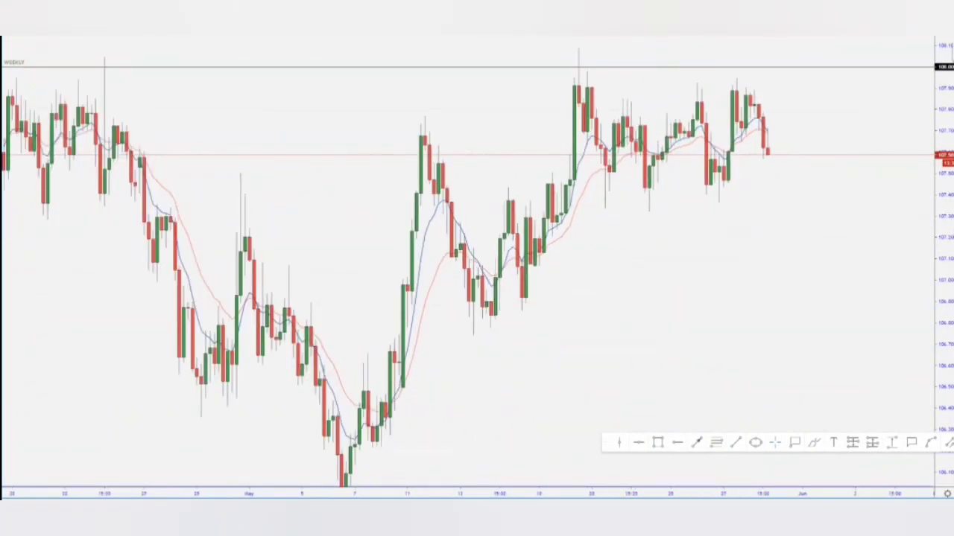
{"action": "left_click_drag", "start_coordinate": [946, 132], "coordinate": [943, 222]}
{"action": "left_click_drag", "start_coordinate": [770, 239], "coordinate": [693, 239]}
{"action": "scroll", "coordinate": [698, 240], "scroll_direction": "down", "scroll_amount": 2}
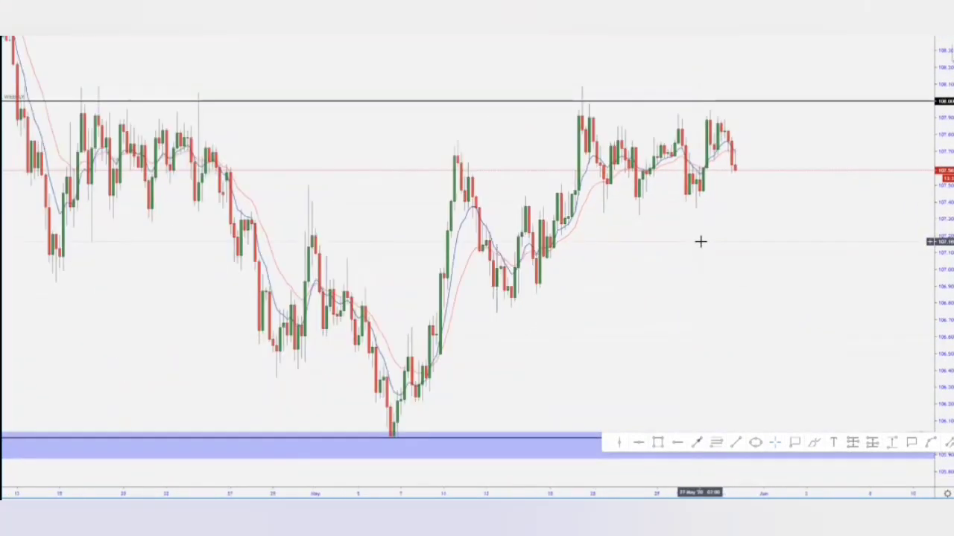
{"action": "left_click_drag", "start_coordinate": [749, 268], "coordinate": [720, 260]}
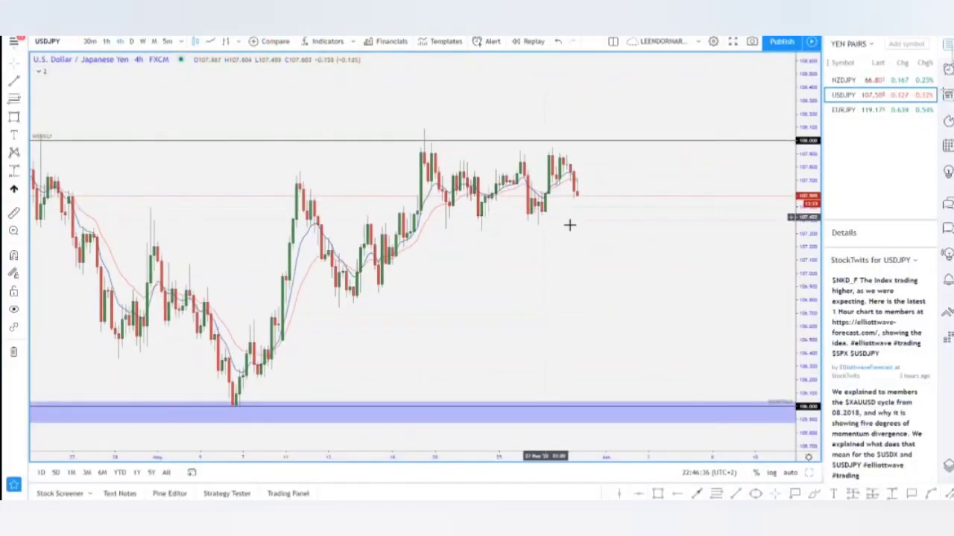
{"action": "left_click_drag", "start_coordinate": [578, 226], "coordinate": [650, 232]}
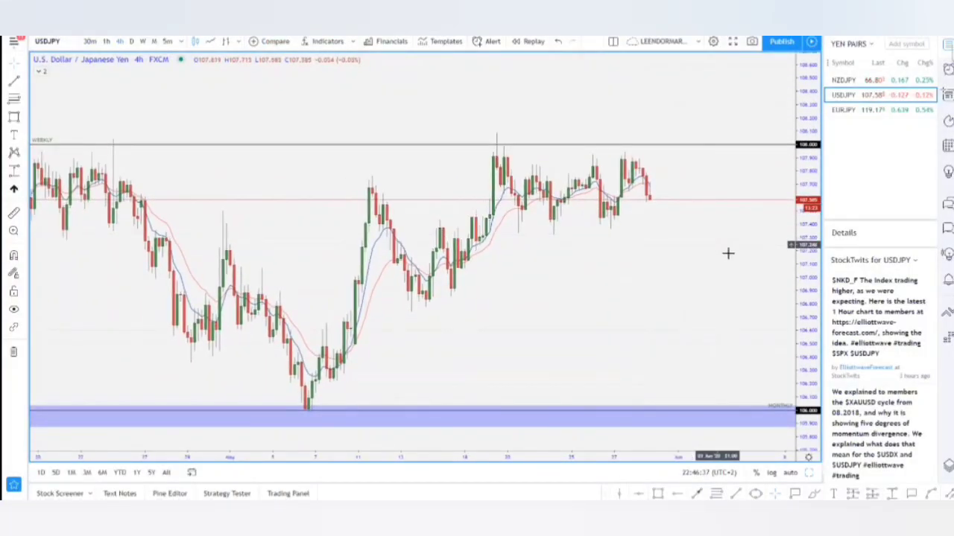
- Switch USDJPY to the daily timeframe and frame recent price action between the 106.000 monthly zone and the 108.000 weekly level
{"action": "left_click_drag", "start_coordinate": [800, 298], "coordinate": [801, 255]}
{"action": "left_click_drag", "start_coordinate": [724, 219], "coordinate": [734, 241]}
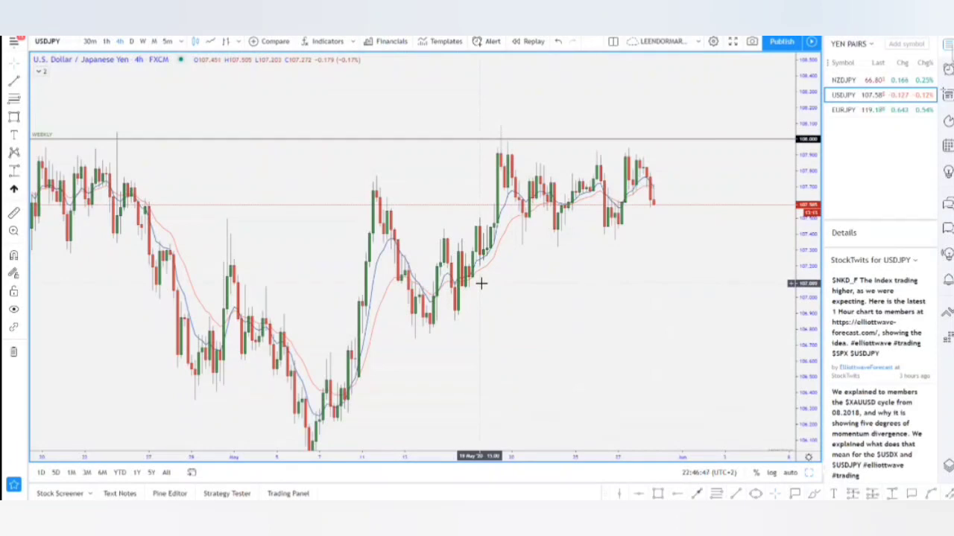
{"action": "left_click", "coordinate": [132, 41]}
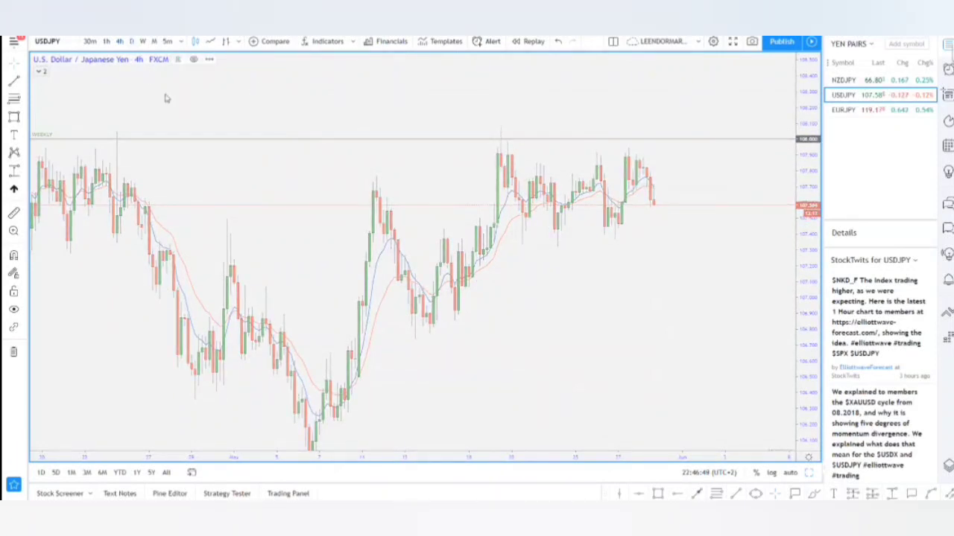
{"action": "left_click_drag", "start_coordinate": [818, 182], "coordinate": [778, 303]}
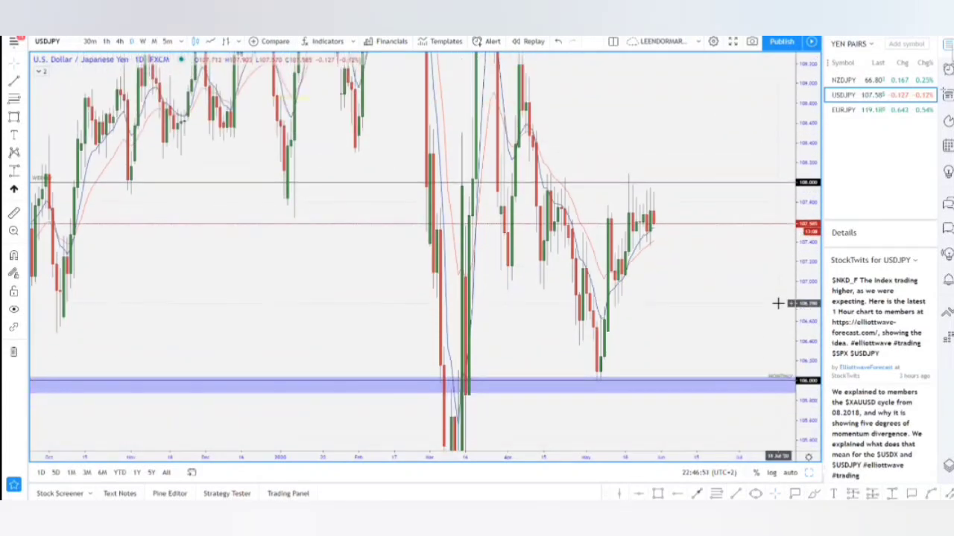
{"action": "left_click_drag", "start_coordinate": [810, 195], "coordinate": [809, 280]}
{"action": "mouse_move", "coordinate": [730, 266]}
{"action": "left_mouse_down"}
{"action": "mouse_move", "coordinate": [730, 243]}
{"action": "mouse_move", "coordinate": [738, 261]}
{"action": "left_mouse_up"}
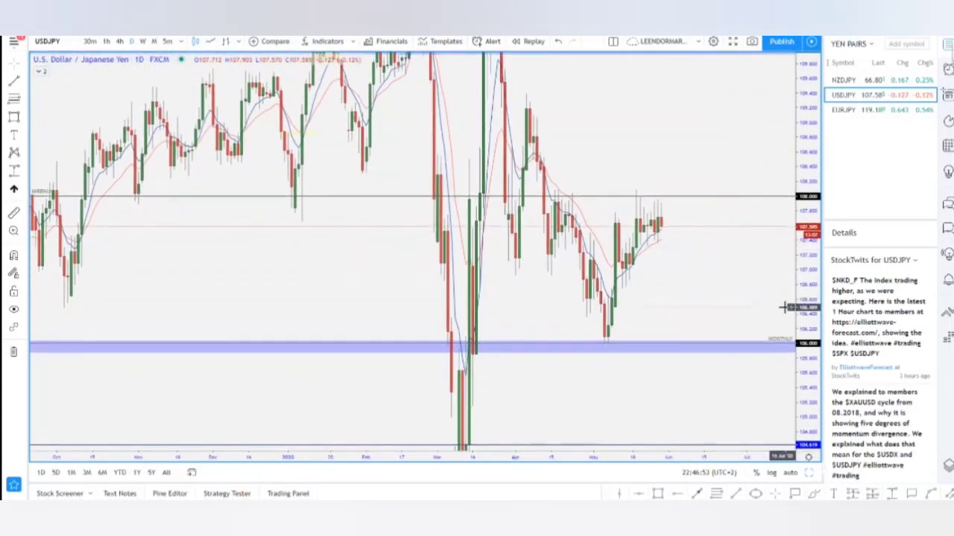
{"action": "left_click_drag", "start_coordinate": [807, 292], "coordinate": [805, 210]}
{"action": "scroll", "coordinate": [487, 288], "scroll_direction": "up", "scroll_amount": 5}
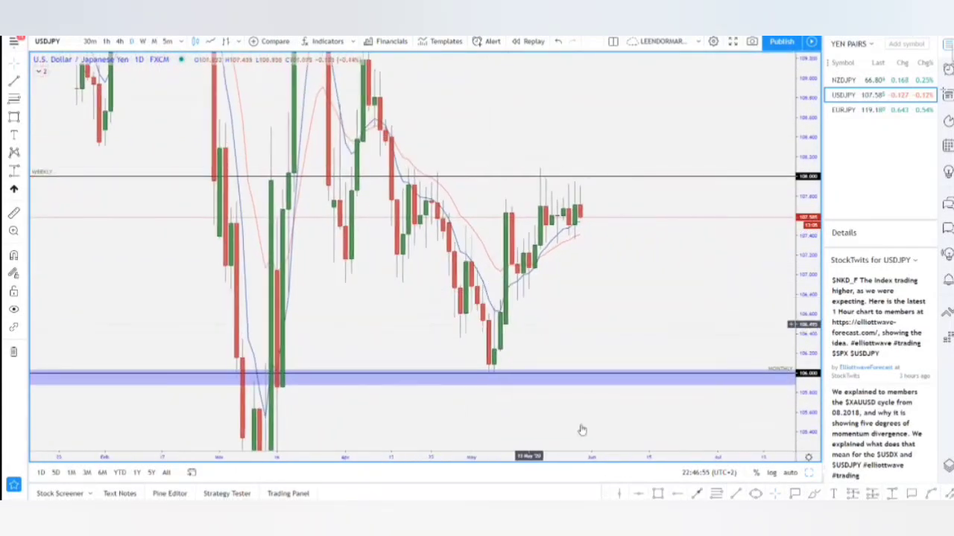
- Draw a horizontal ray from the early-April candle body low on USDJPY at about 107.159
{"action": "left_click", "coordinate": [678, 494]}
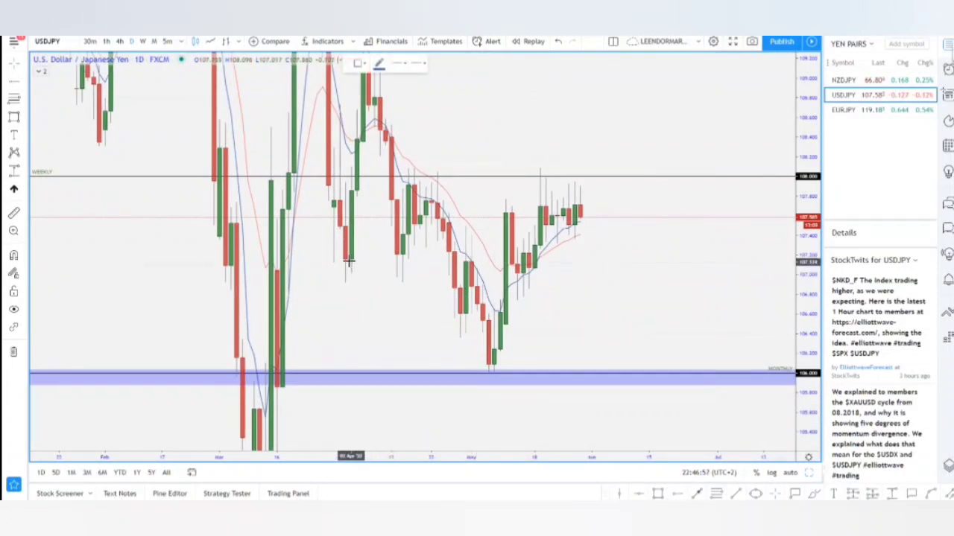
{"action": "left_click", "coordinate": [347, 261]}
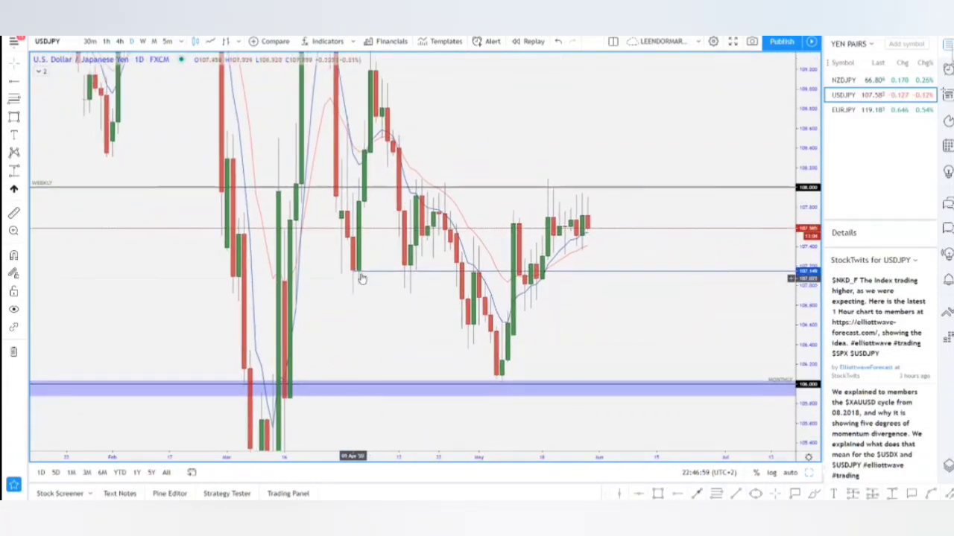
{"action": "left_click", "coordinate": [351, 271]}
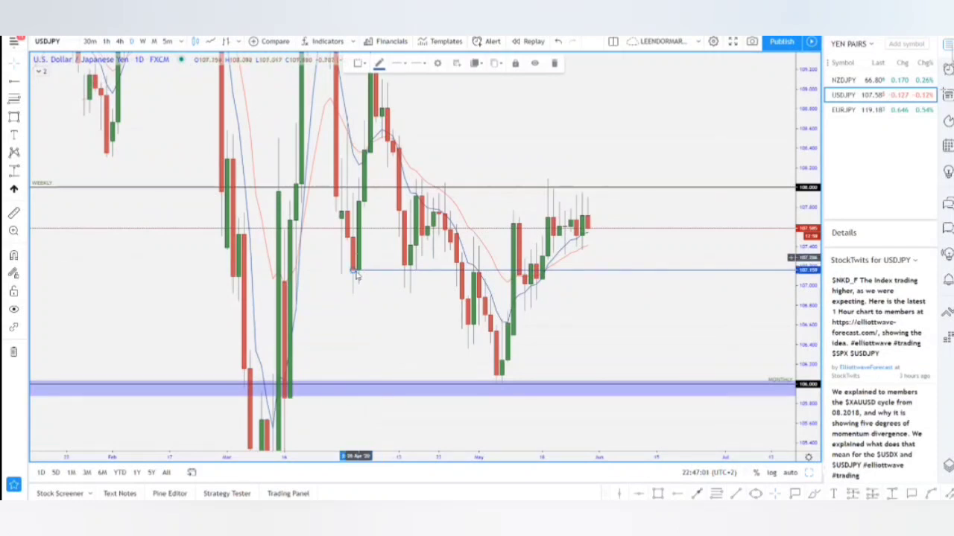
{"action": "left_click", "coordinate": [353, 279]}
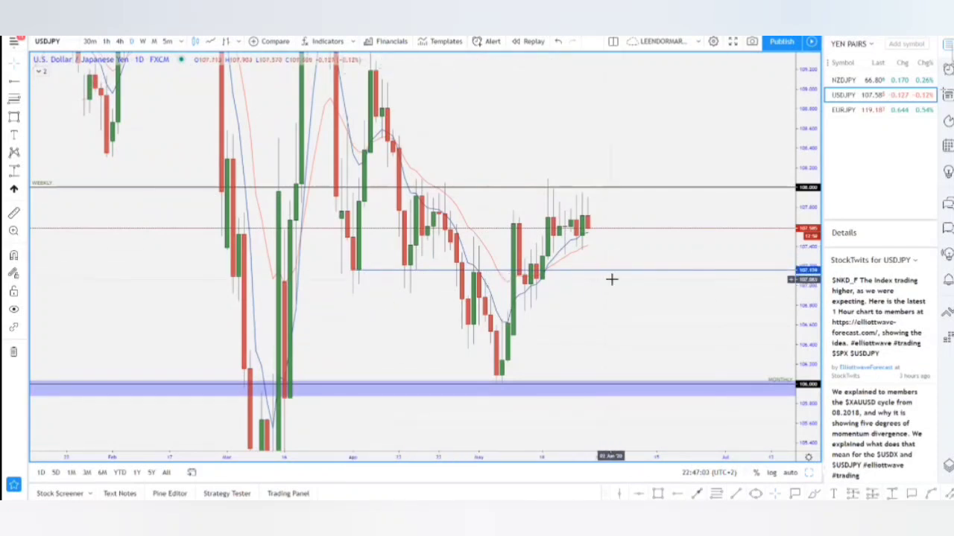
{"action": "left_click_drag", "start_coordinate": [571, 295], "coordinate": [576, 307]}
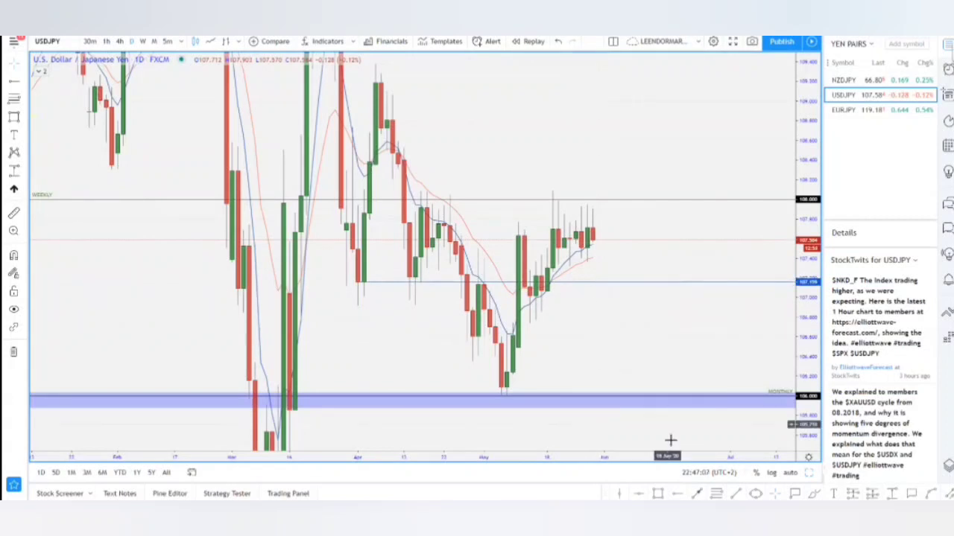
- Draw a rectangle zone along the tops of the late-May candle bodies, from about 107.70 to 107.76
{"action": "left_click", "coordinate": [657, 494]}
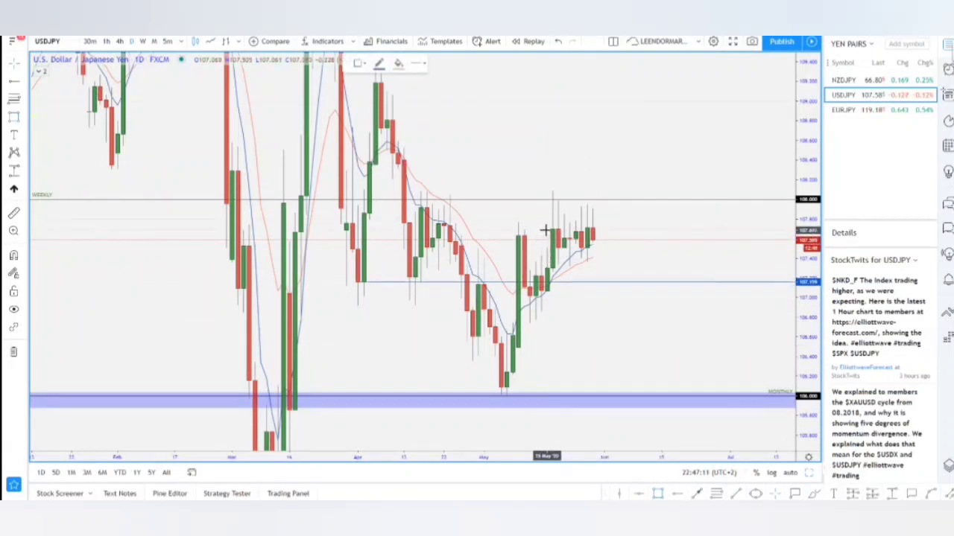
{"action": "left_click", "coordinate": [546, 228]}
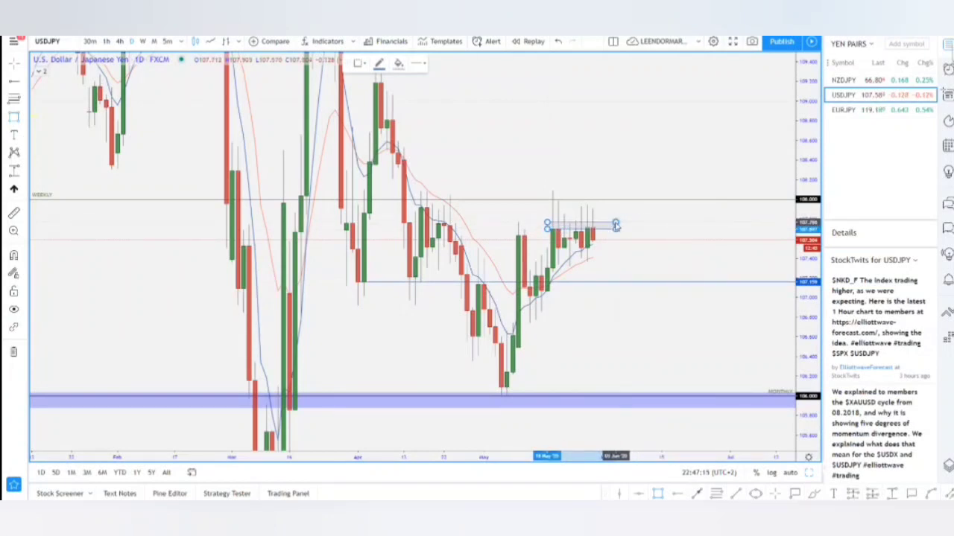
{"action": "left_click", "coordinate": [615, 226]}
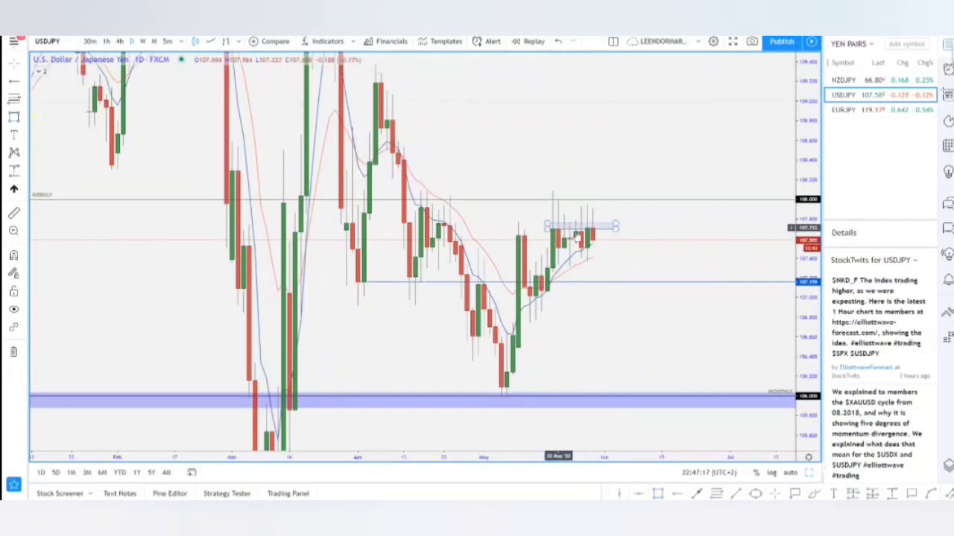
- Draw a second rectangle zone beneath the late-May candle bodies, from about 107.47 to 107.50, running into early June
{"action": "left_click_drag", "start_coordinate": [616, 256], "coordinate": [632, 255]}
{"action": "scroll", "coordinate": [505, 245], "scroll_direction": "up", "scroll_amount": 5}
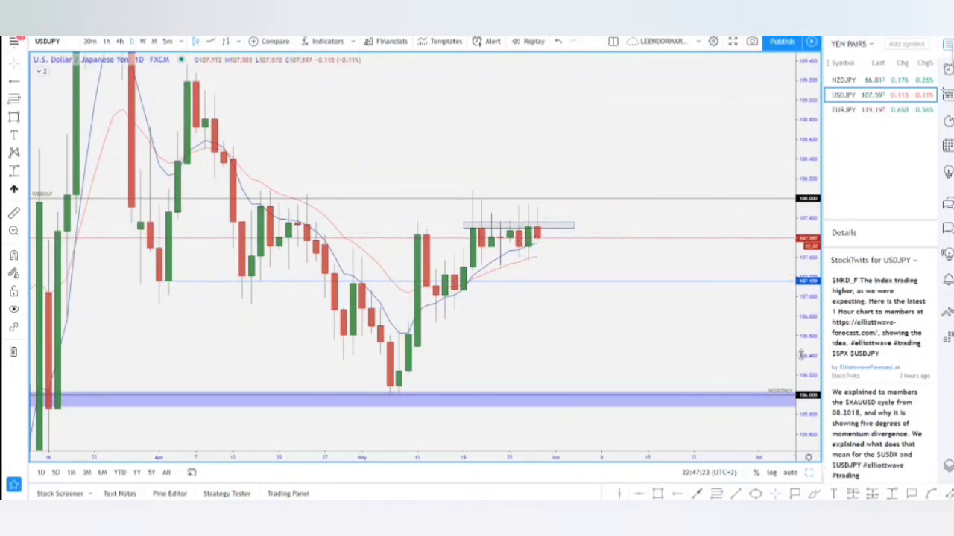
{"action": "left_click_drag", "start_coordinate": [808, 350], "coordinate": [808, 133]}
{"action": "left_click_drag", "start_coordinate": [666, 215], "coordinate": [764, 252]}
{"action": "left_click_drag", "start_coordinate": [647, 283], "coordinate": [564, 273]}
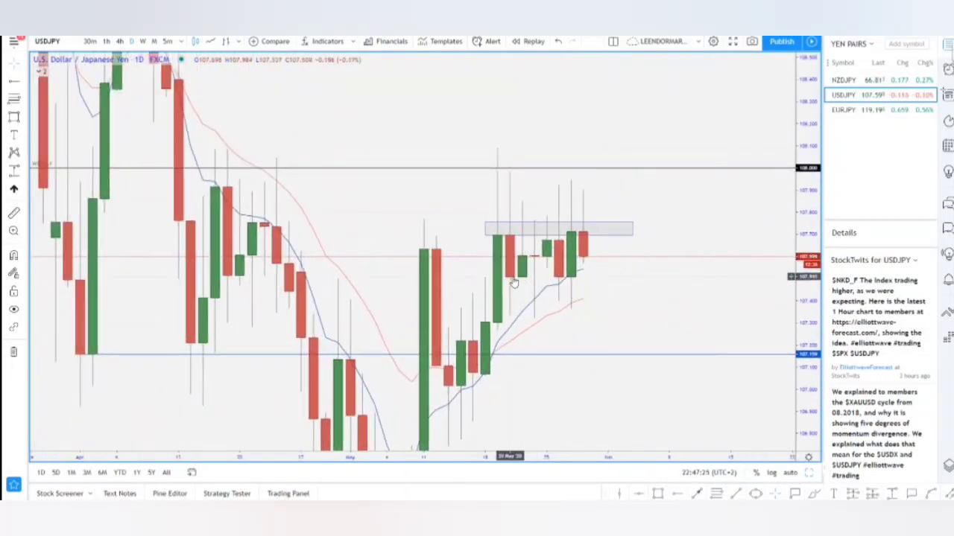
{"action": "left_click", "coordinate": [659, 494]}
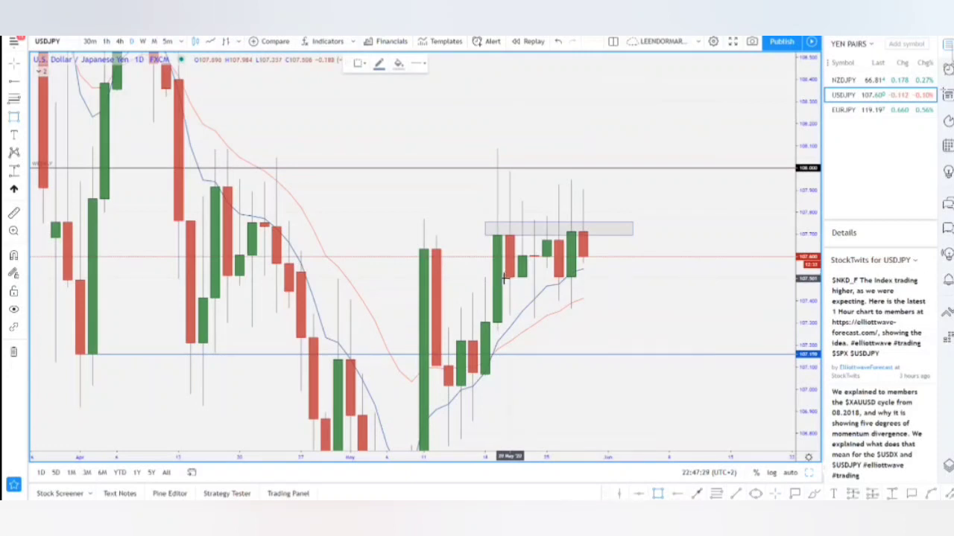
{"action": "mouse_move", "coordinate": [503, 277]}
{"action": "left_mouse_down"}
{"action": "mouse_move", "coordinate": [579, 291]}
{"action": "mouse_move", "coordinate": [664, 284]}
{"action": "left_mouse_up"}
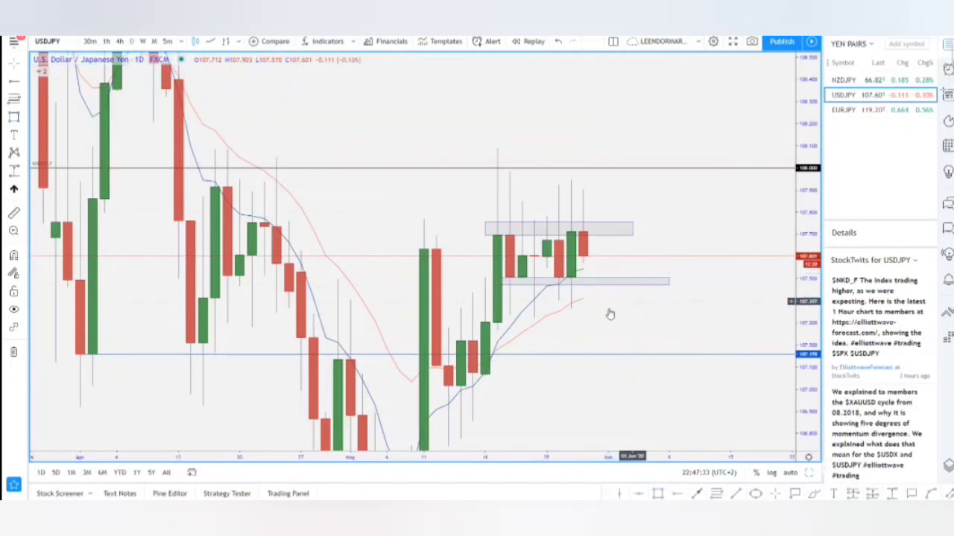
- Extend the upper rectangle zone's future-side edge further into June
{"action": "left_click_drag", "start_coordinate": [611, 315], "coordinate": [652, 239]}
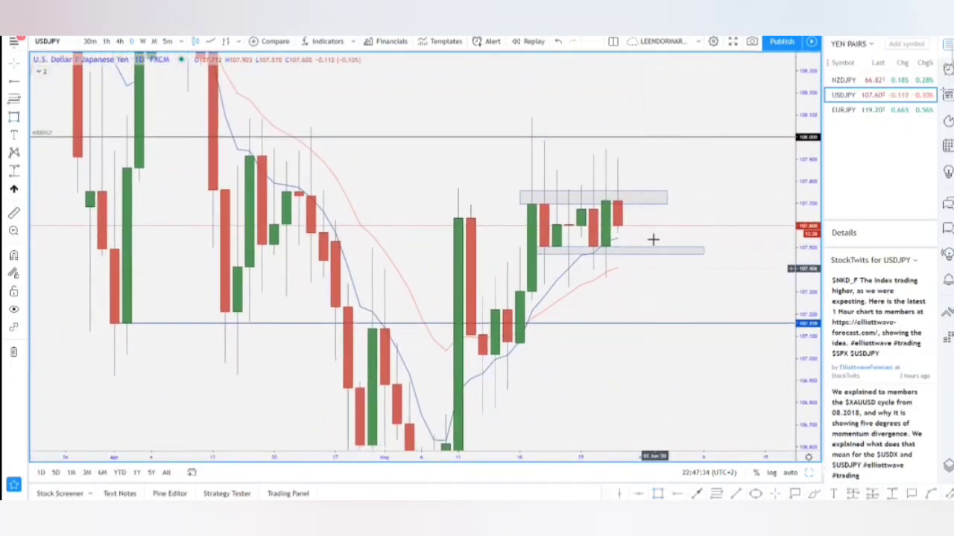
{"action": "left_click", "coordinate": [667, 195]}
{"action": "left_click_drag", "start_coordinate": [669, 195], "coordinate": [728, 200]}
- Switch USDJPY back to the 4-hour timeframe and extend the lower zone's starting edge back to 15 May
{"action": "scroll", "coordinate": [579, 268], "scroll_direction": "down", "scroll_amount": 2}
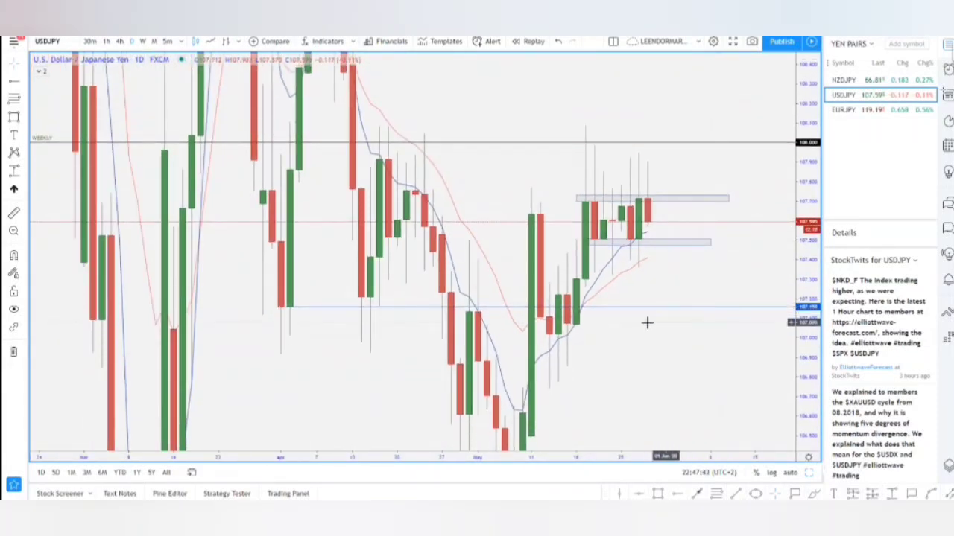
{"action": "left_click_drag", "start_coordinate": [604, 348], "coordinate": [564, 339]}
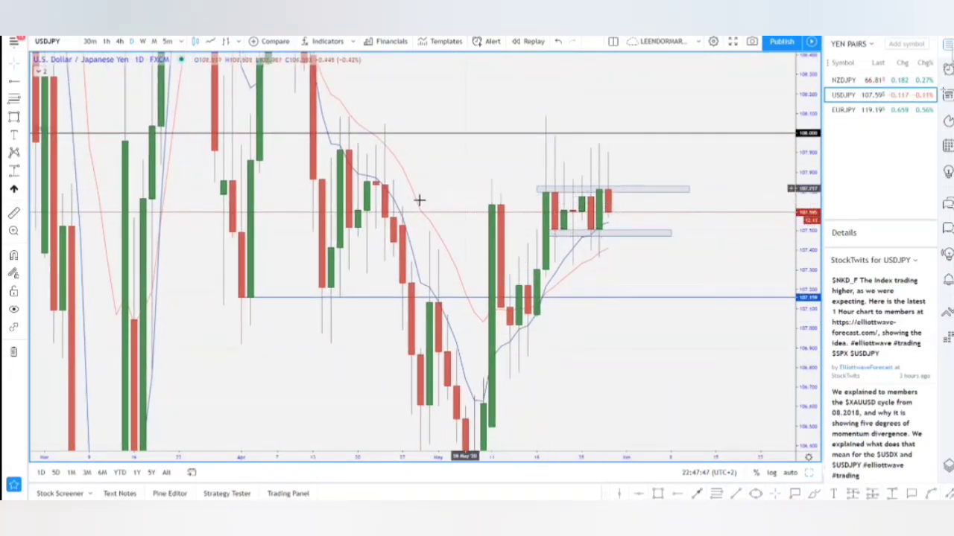
{"action": "left_click", "coordinate": [120, 41]}
{"action": "scroll", "coordinate": [492, 178], "scroll_direction": "down", "scroll_amount": 6}
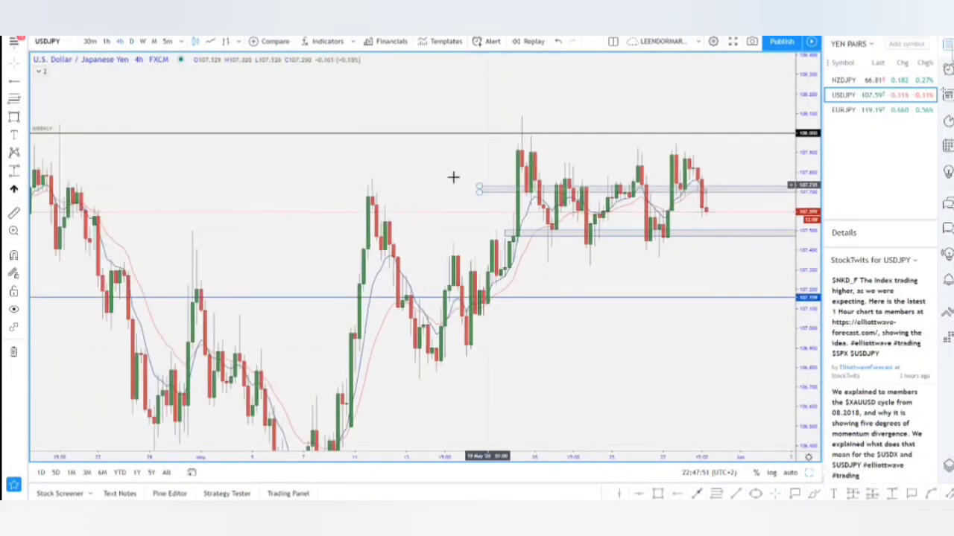
{"action": "left_click_drag", "start_coordinate": [368, 196], "coordinate": [319, 199]}
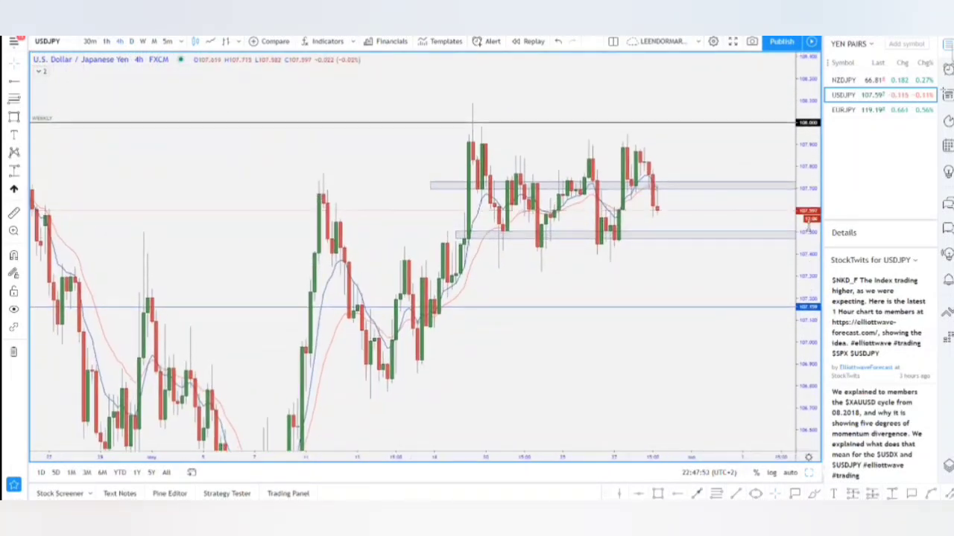
{"action": "scroll", "coordinate": [751, 179], "scroll_direction": "up", "scroll_amount": 5}
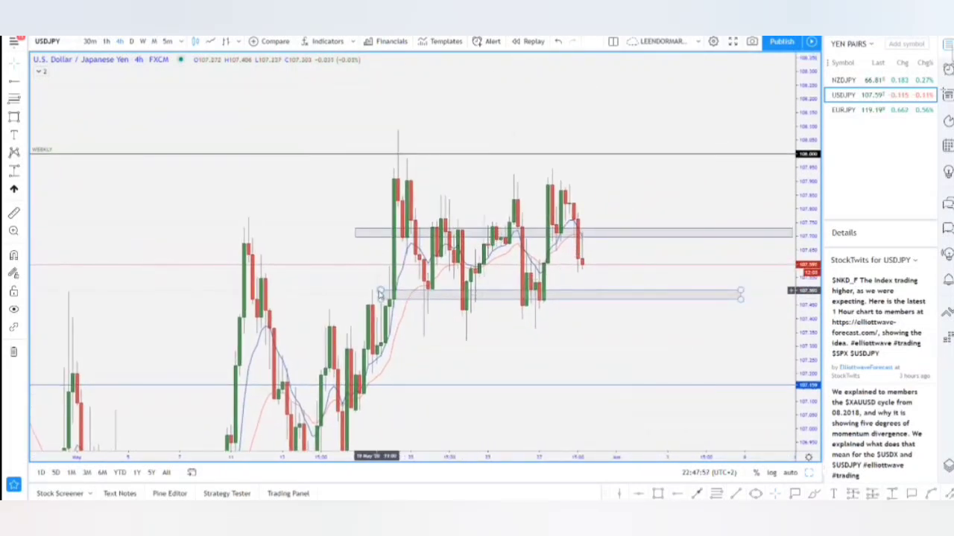
{"action": "left_click_drag", "start_coordinate": [380, 294], "coordinate": [333, 297]}
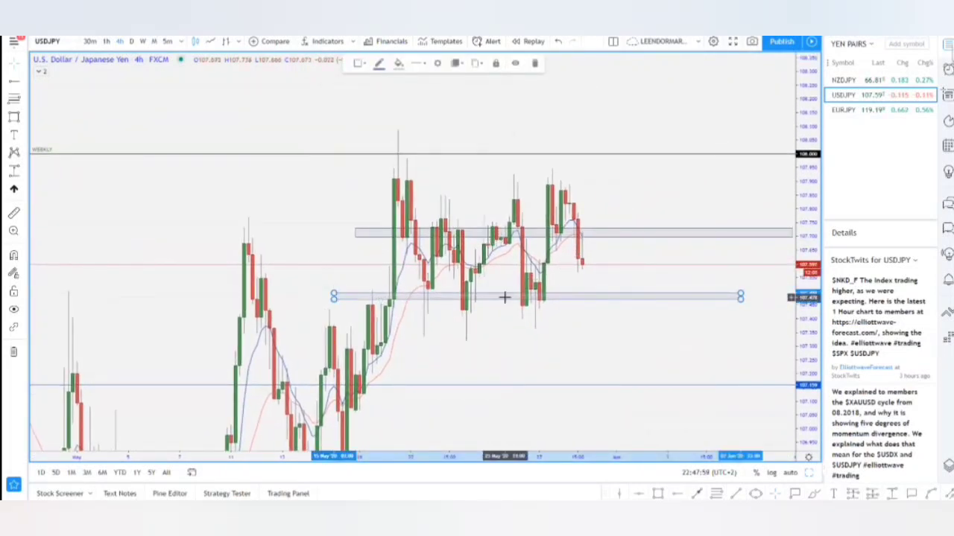
{"action": "key", "text": "Escape"}
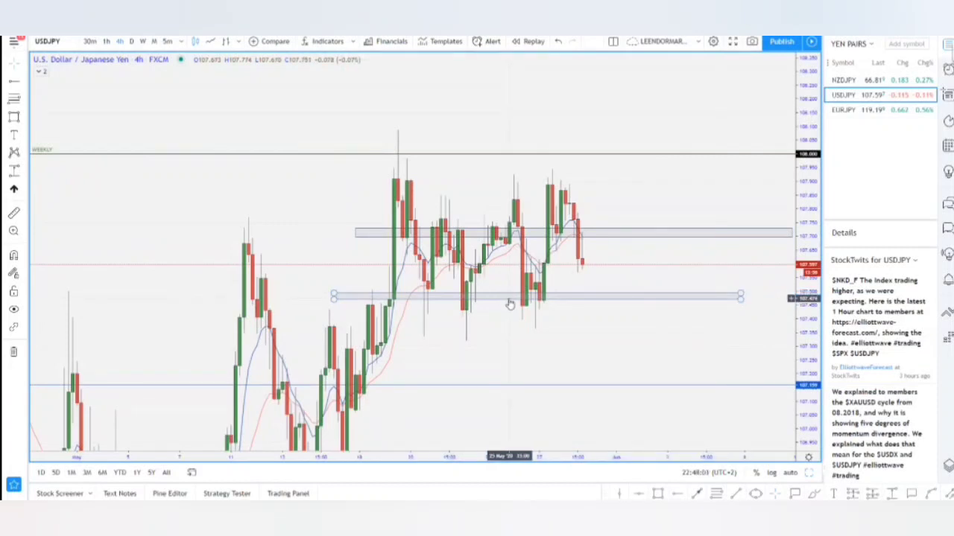
- Shift the lower zone down to about 107.46 and raise the upper zone to the late-May highs at about 107.93
{"action": "left_click_drag", "start_coordinate": [509, 303], "coordinate": [519, 335]}
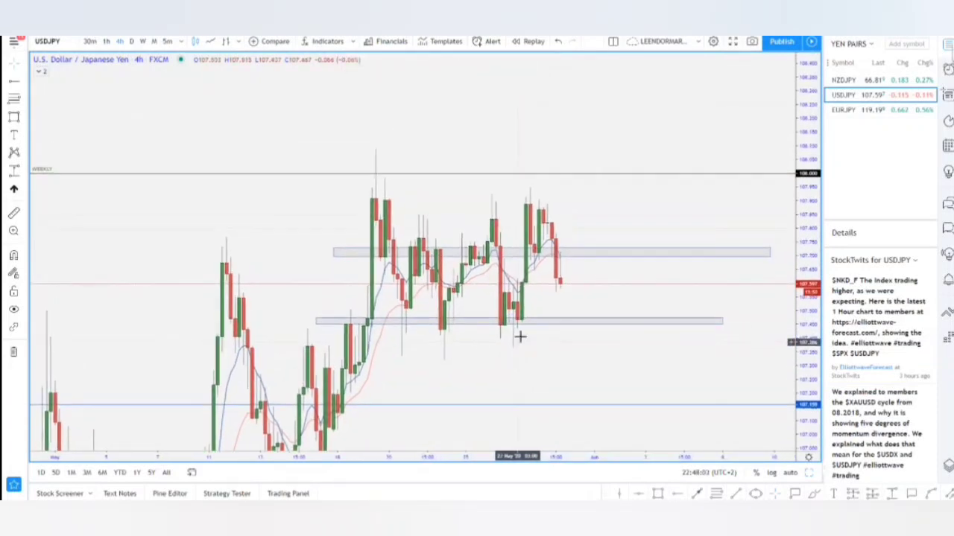
{"action": "left_click_drag", "start_coordinate": [514, 261], "coordinate": [509, 200]}
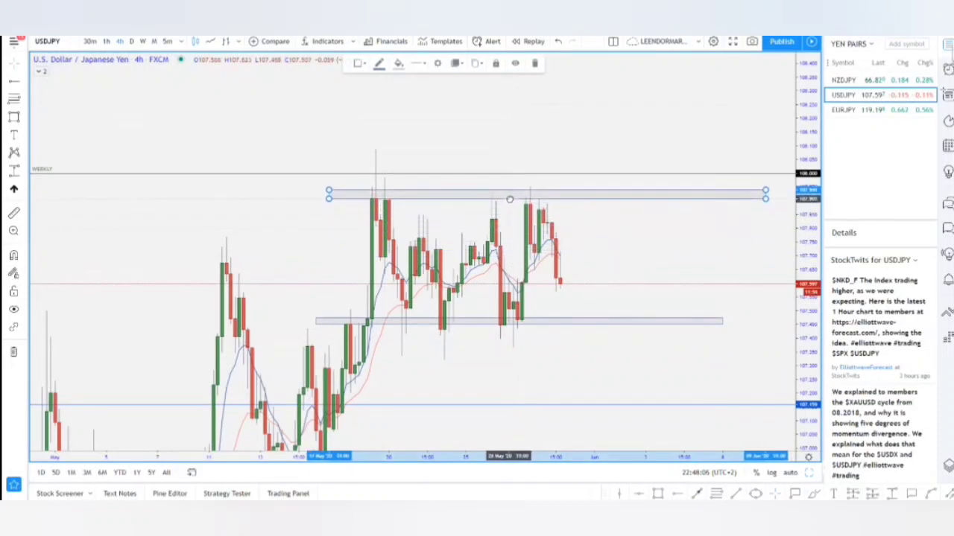
{"action": "left_click", "coordinate": [390, 211]}
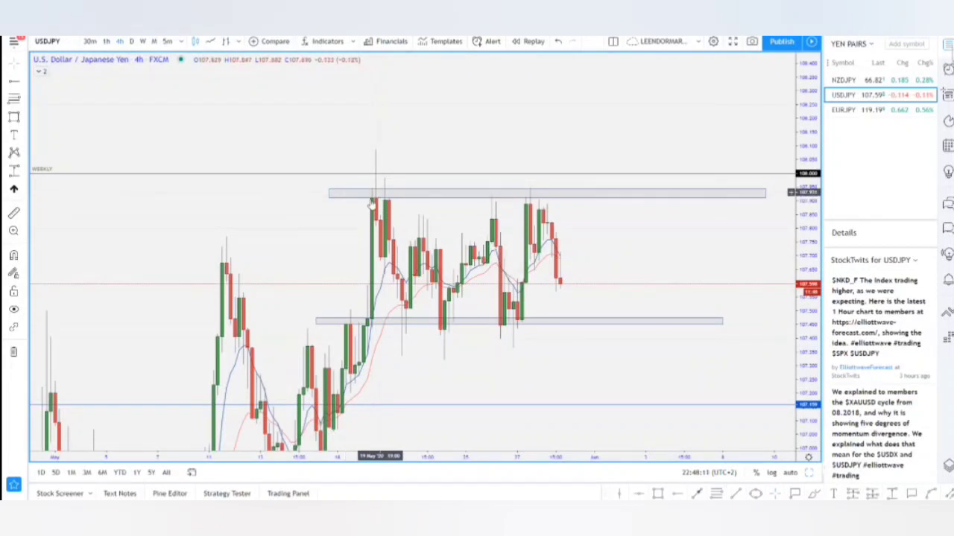
- Draw an arrow from the latest 4-hour candle down to the lower zone at about 107.46
{"action": "left_click_drag", "start_coordinate": [580, 246], "coordinate": [563, 237]}
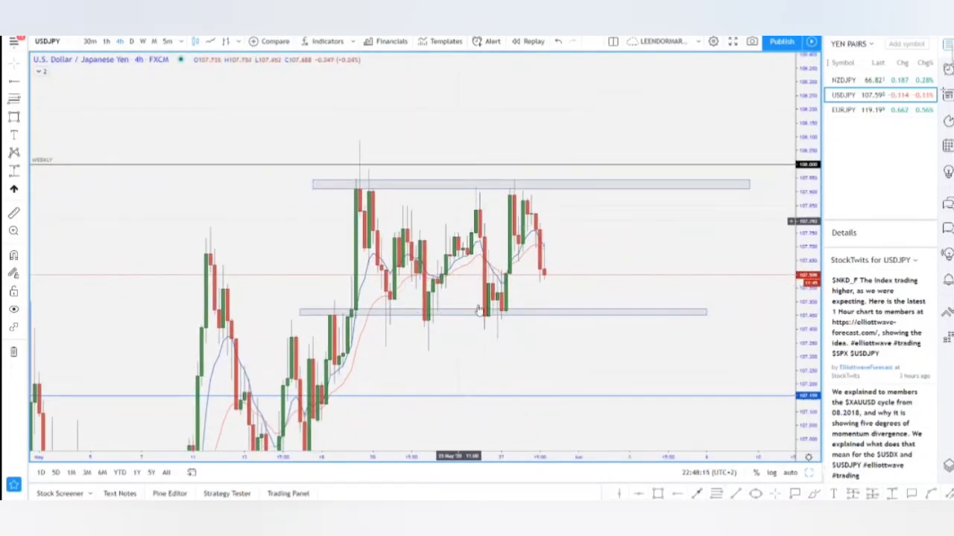
{"action": "left_click_drag", "start_coordinate": [611, 272], "coordinate": [600, 274]}
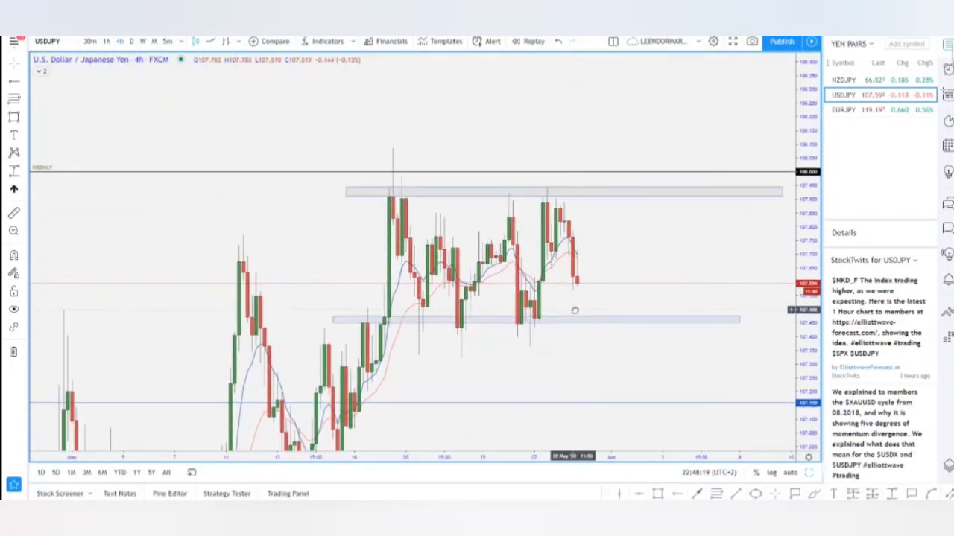
{"action": "left_click_drag", "start_coordinate": [526, 305], "coordinate": [571, 310]}
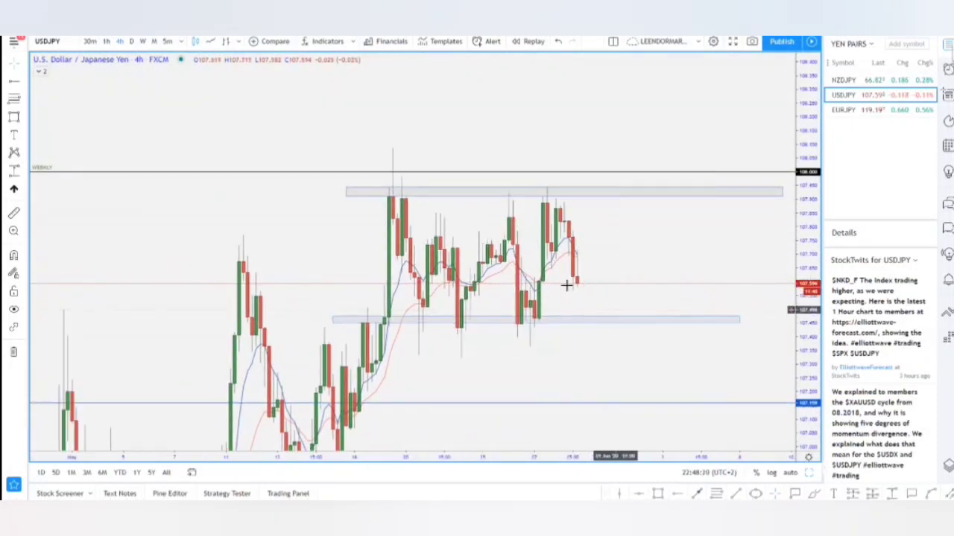
{"action": "left_click", "coordinate": [698, 494]}
{"action": "left_click", "coordinate": [581, 287]}
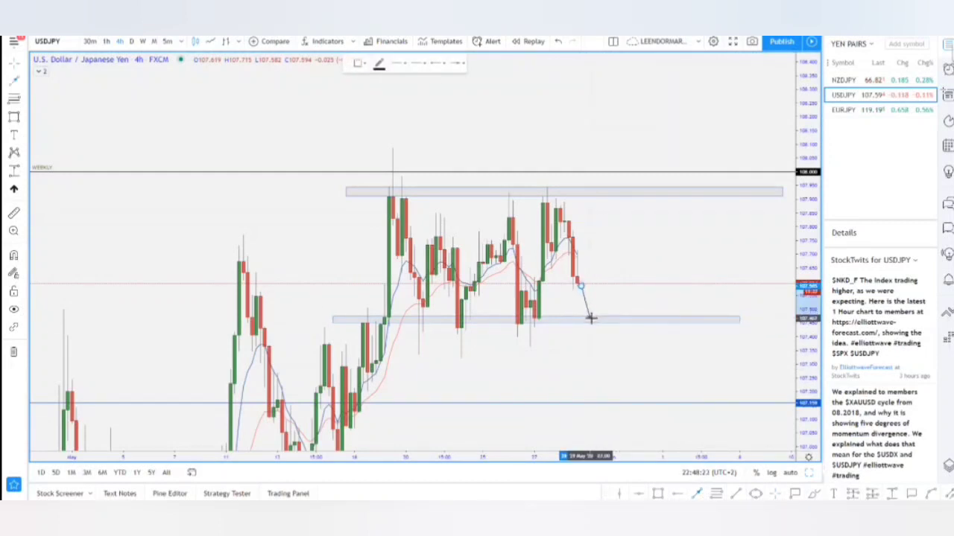
{"action": "left_click", "coordinate": [590, 319]}
- Draw a second arrow from the first arrow's tip up to the underside of the upper zone
{"action": "left_click", "coordinate": [696, 494]}
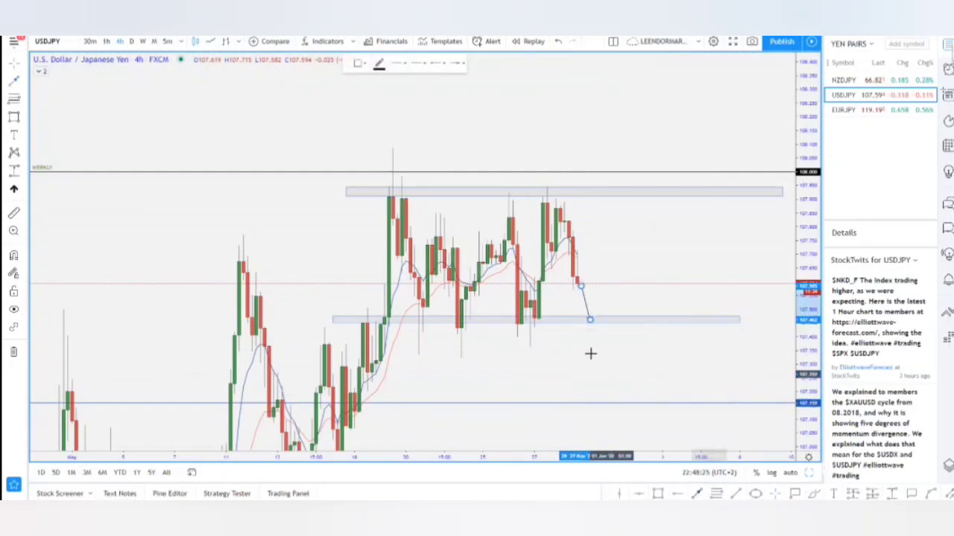
{"action": "left_click", "coordinate": [590, 320]}
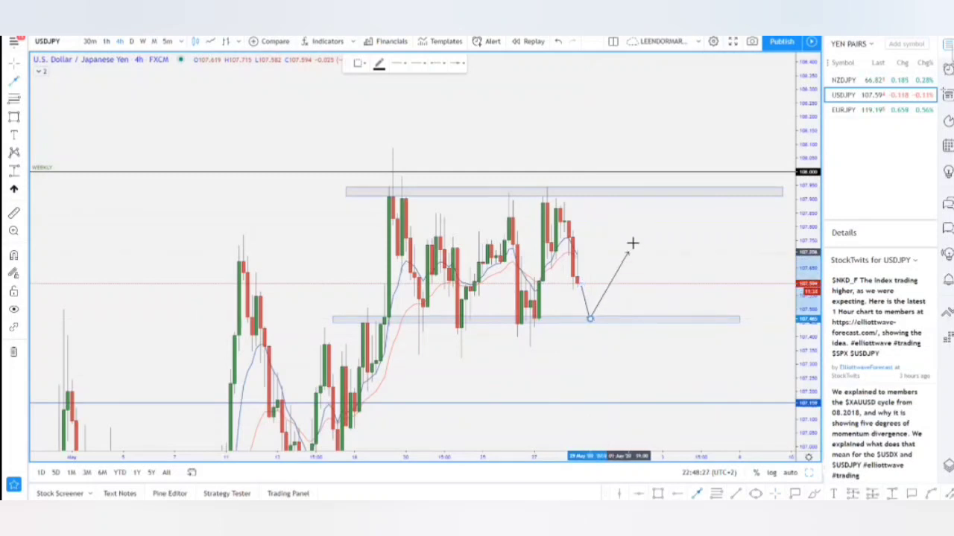
{"action": "left_click", "coordinate": [640, 197]}
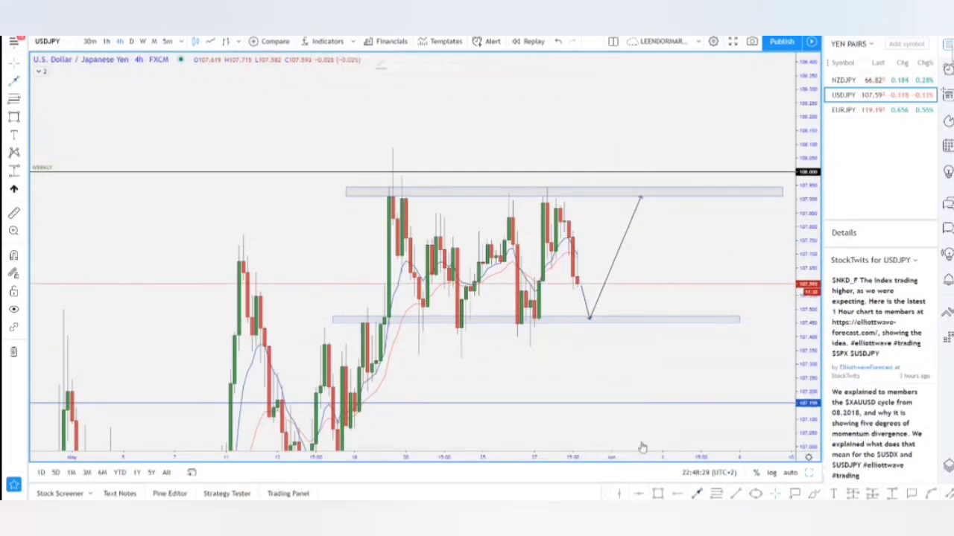
- Draw three arrows from the lower zone: down to about 107.30, up to the zone's underside, and down to the blue level near 107.16
{"action": "left_click", "coordinate": [589, 324]}
{"action": "left_click", "coordinate": [611, 364]}
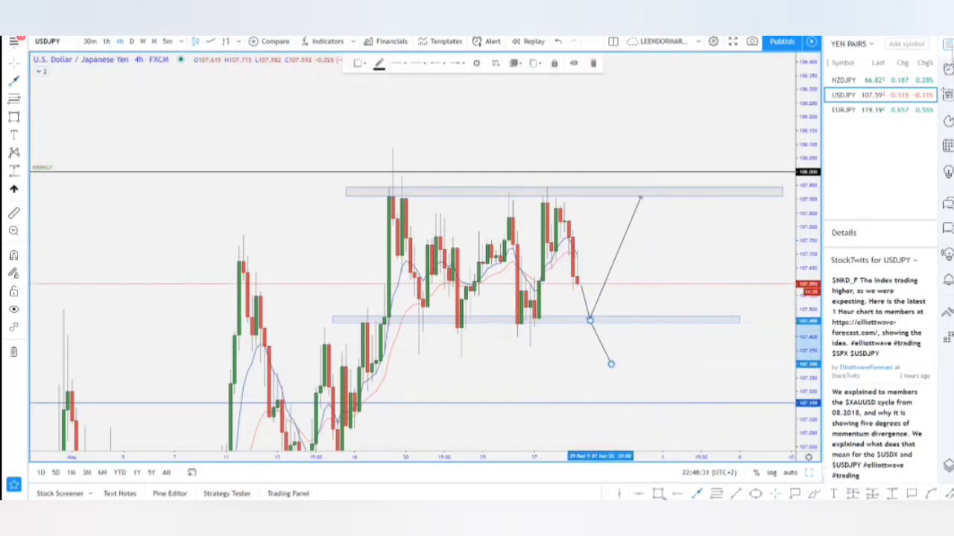
{"action": "left_click", "coordinate": [698, 494]}
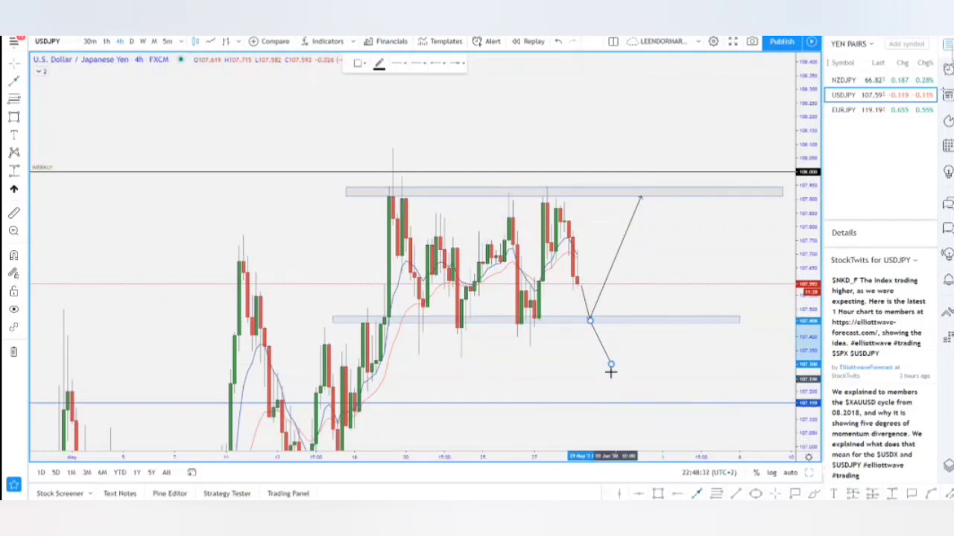
{"action": "left_click", "coordinate": [632, 325]}
{"action": "left_click", "coordinate": [698, 494]}
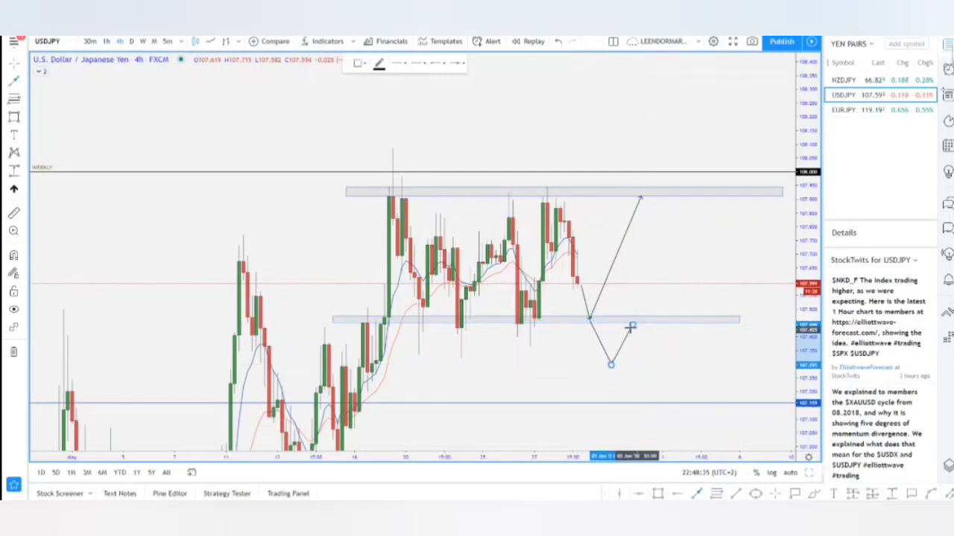
{"action": "left_click", "coordinate": [633, 326]}
{"action": "left_click", "coordinate": [667, 403]}
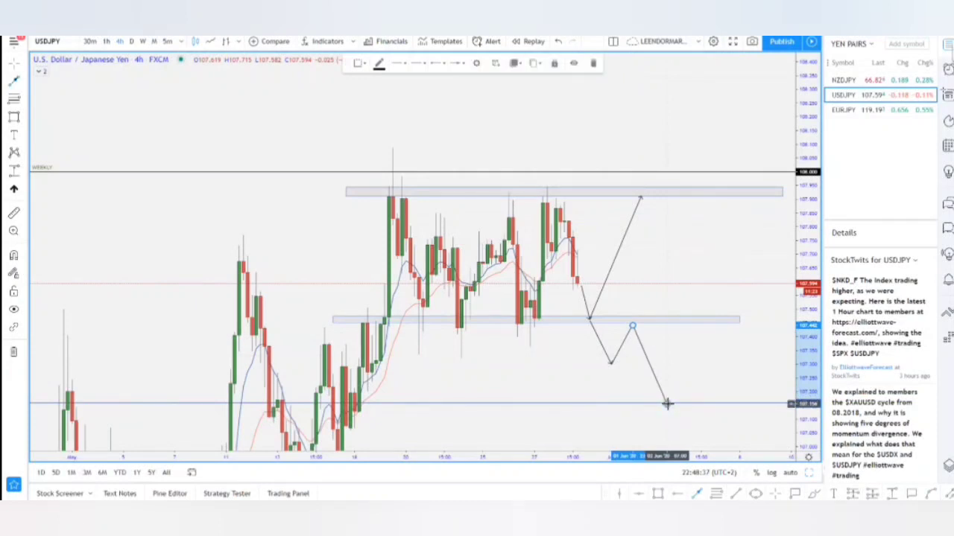
{"action": "left_click", "coordinate": [694, 399]}
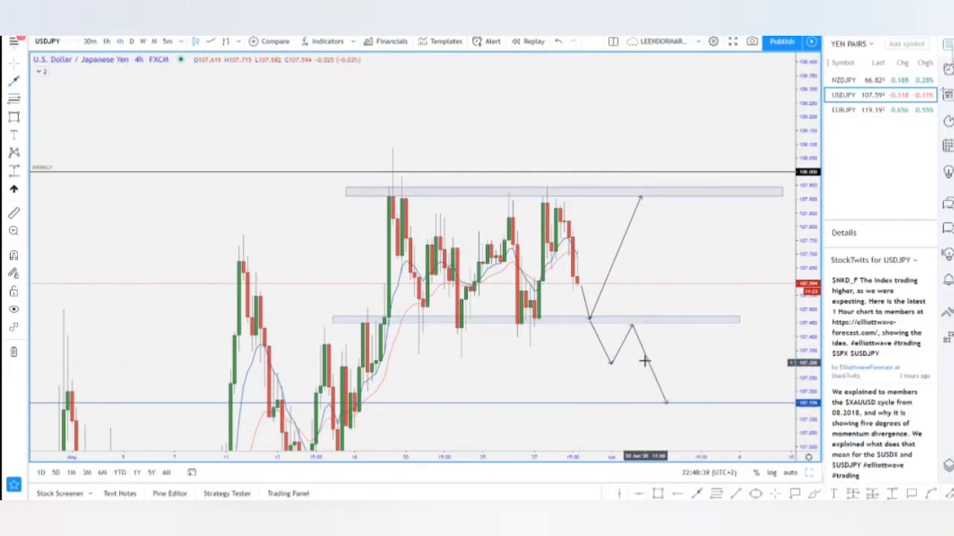
- Undo the last arrow and delete the remaining projection arrows from the USDJPY chart
{"action": "key", "text": "ctrl+z"}
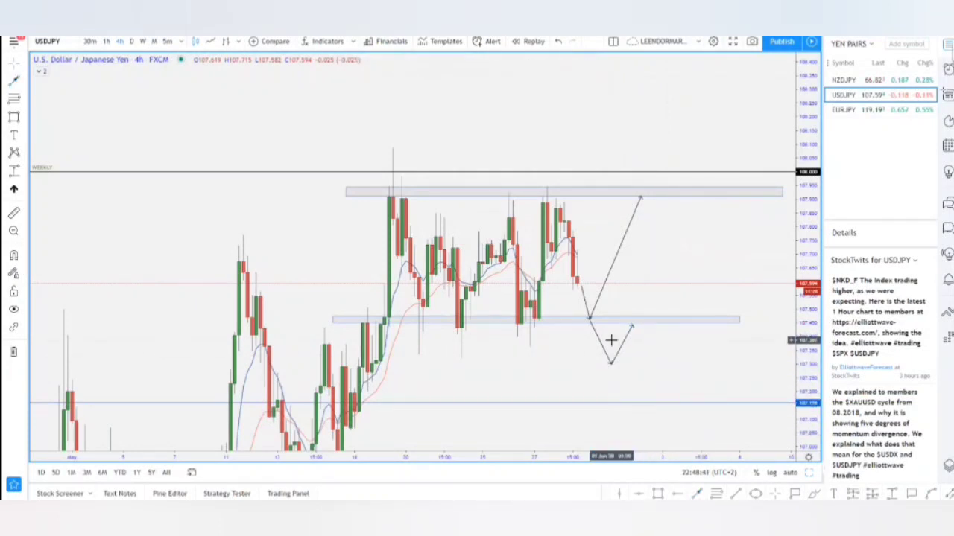
{"action": "left_click", "coordinate": [587, 308]}
{"action": "key", "text": "Delete"}
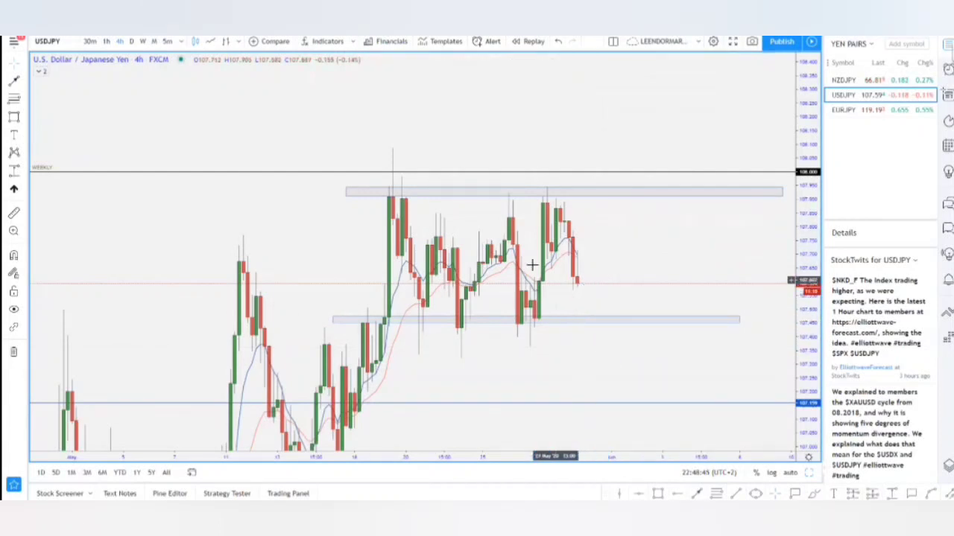
- Draw a rectangle zone from about 107.71 to 107.68, running from the 27 May pullback low past the latest candle
{"action": "scroll", "coordinate": [520, 263], "scroll_direction": "up", "scroll_amount": 2}
{"action": "scroll", "coordinate": [518, 261], "scroll_direction": "up", "scroll_amount": 5}
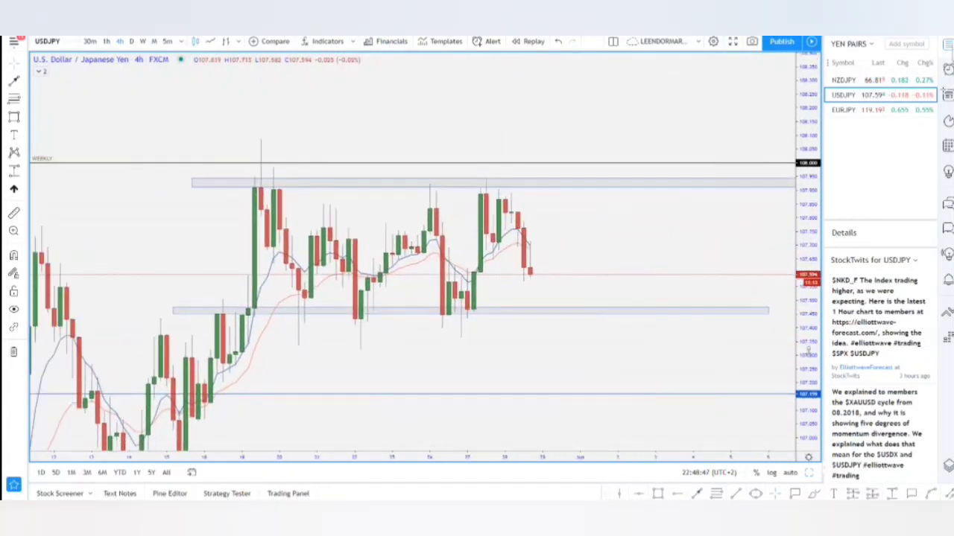
{"action": "scroll", "coordinate": [514, 253], "scroll_direction": "up", "scroll_amount": 5}
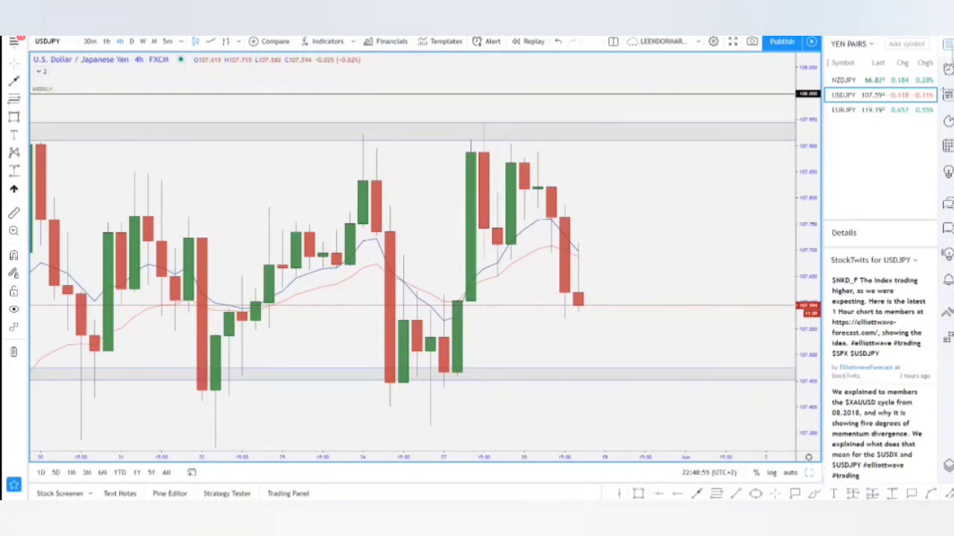
{"action": "left_click", "coordinate": [13, 82]}
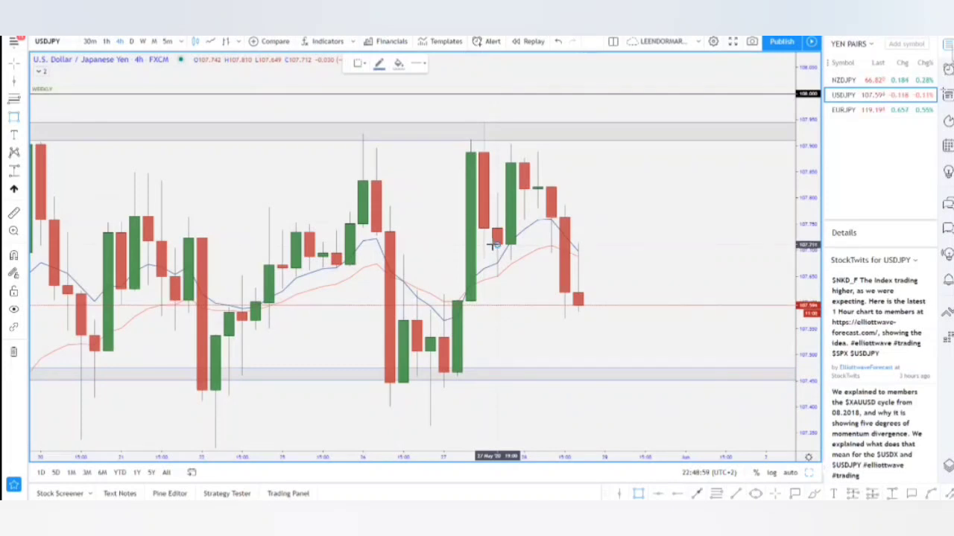
{"action": "mouse_move", "coordinate": [497, 244]}
{"action": "left_mouse_down"}
{"action": "mouse_move", "coordinate": [673, 261]}
{"action": "mouse_move", "coordinate": [691, 289]}
{"action": "left_mouse_up"}
{"action": "left_click", "coordinate": [685, 261]}
{"action": "left_click", "coordinate": [684, 267]}
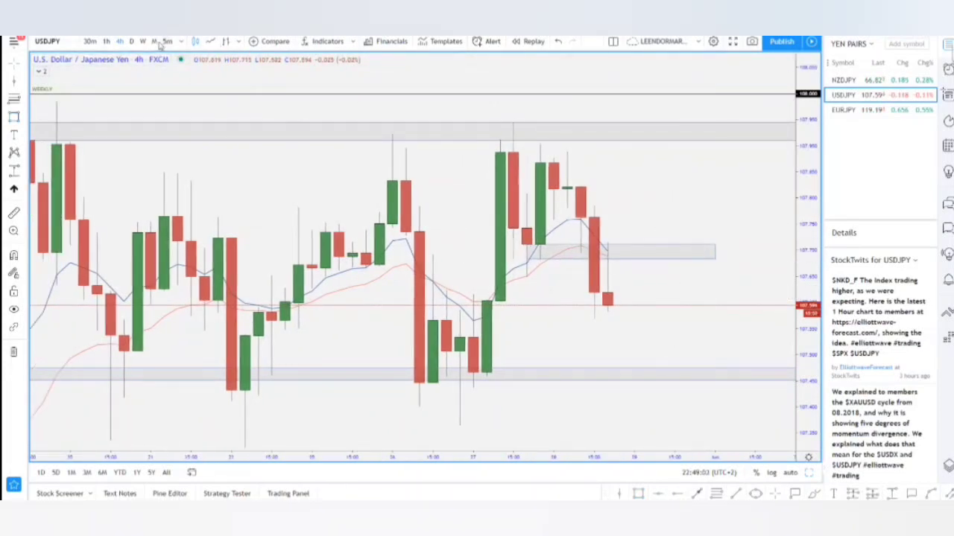
- Switch to the 1-hour timeframe and examine how price reacts around the new middle zone
{"action": "left_click", "coordinate": [106, 40]}
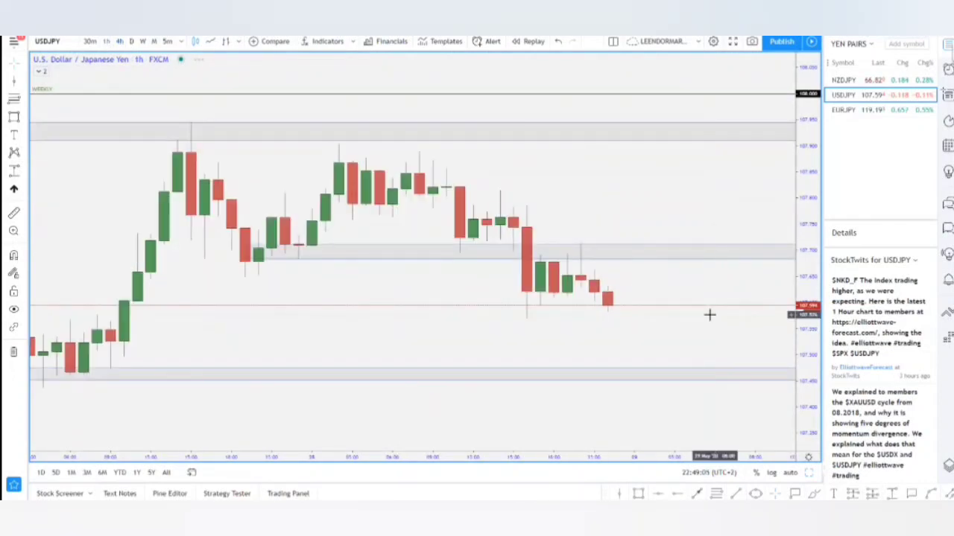
{"action": "scroll", "coordinate": [598, 320], "scroll_direction": "up", "scroll_amount": 2}
{"action": "scroll", "coordinate": [589, 321], "scroll_direction": "up", "scroll_amount": 4}
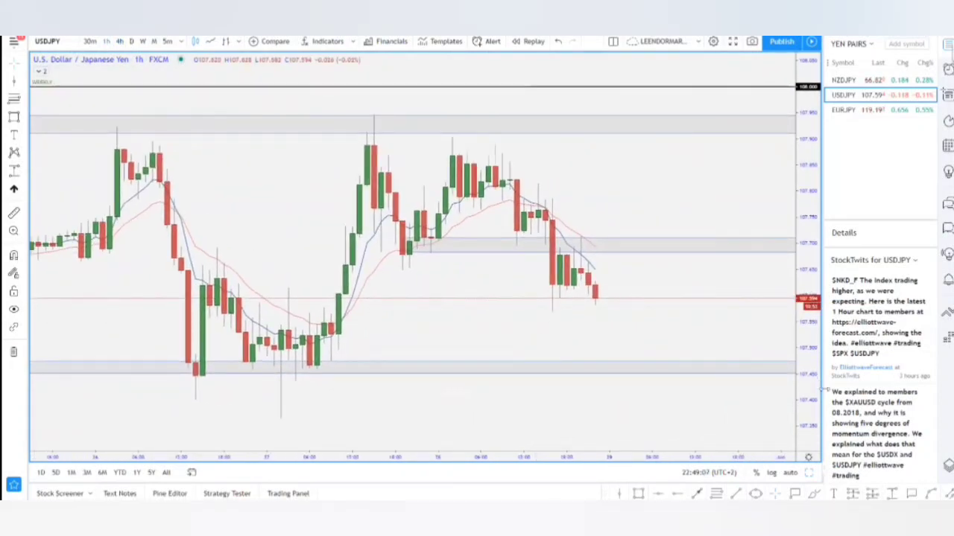
{"action": "left_click_drag", "start_coordinate": [576, 334], "coordinate": [570, 333]}
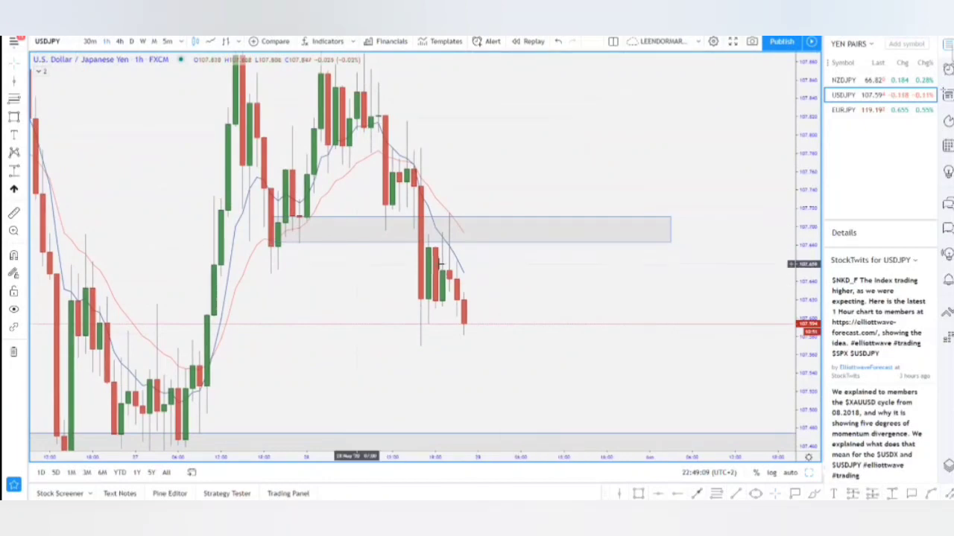
- Return to the 4-hour timeframe, extend the middle zone's start back to 27 May 15:00 and fit its lower edge to the wick low
{"action": "left_click", "coordinate": [118, 42]}
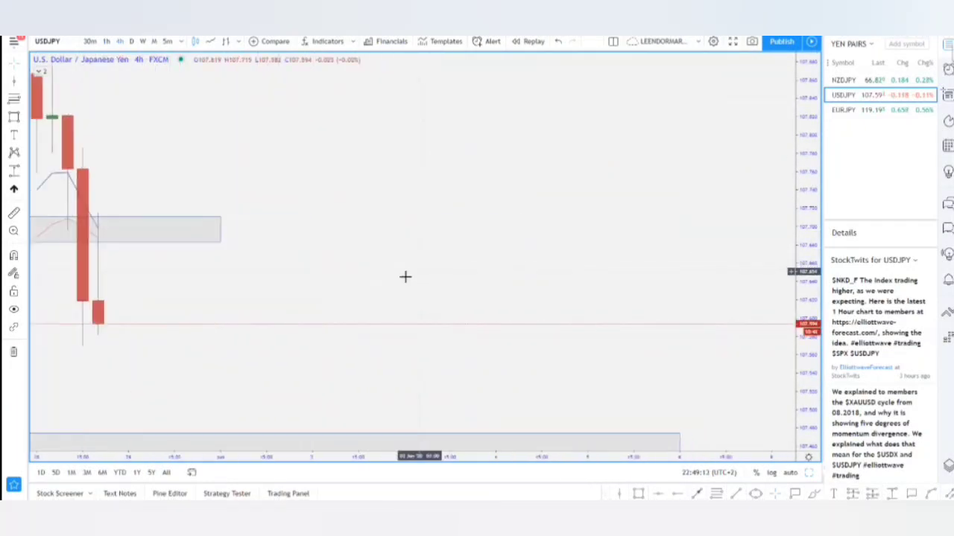
{"action": "scroll", "coordinate": [622, 267], "scroll_direction": "up", "scroll_amount": 4}
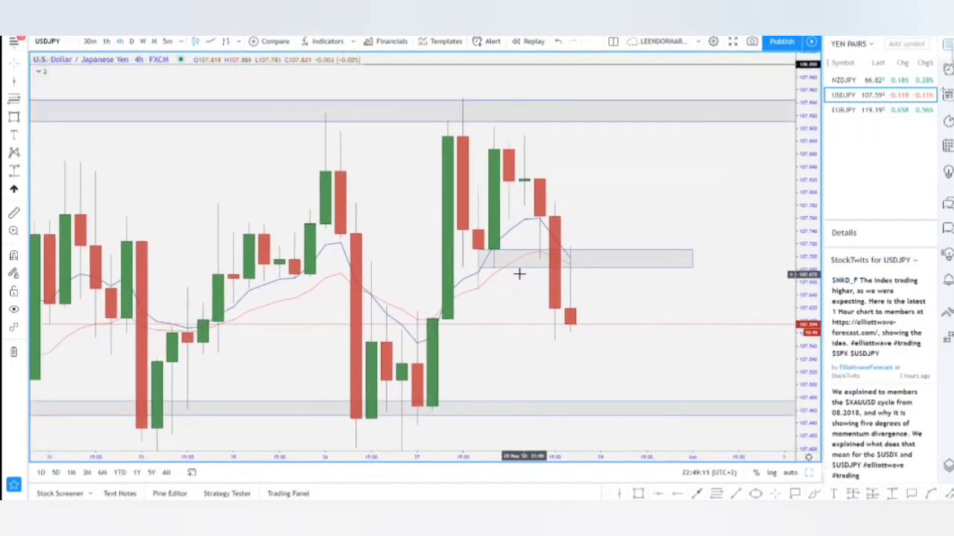
{"action": "left_click_drag", "start_coordinate": [332, 252], "coordinate": [309, 251]}
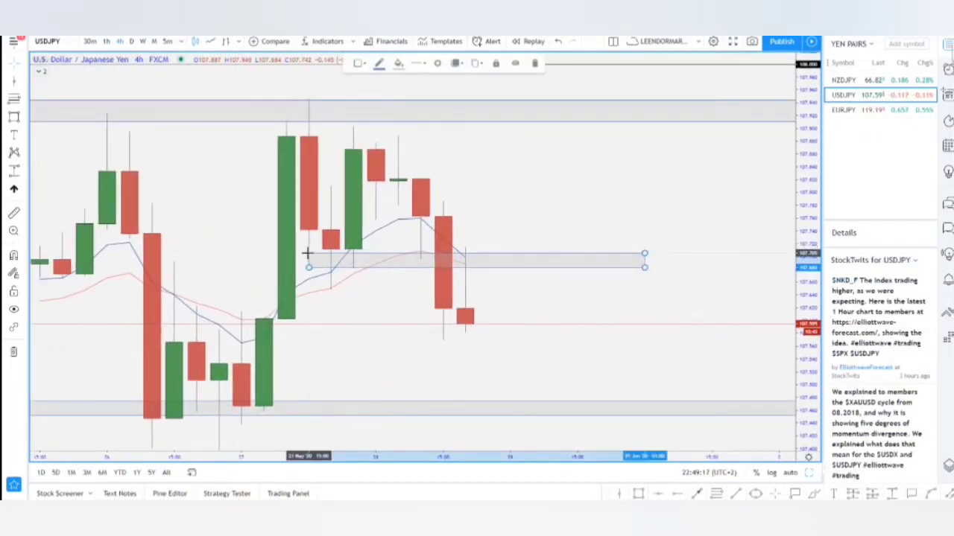
{"action": "left_click", "coordinate": [350, 282]}
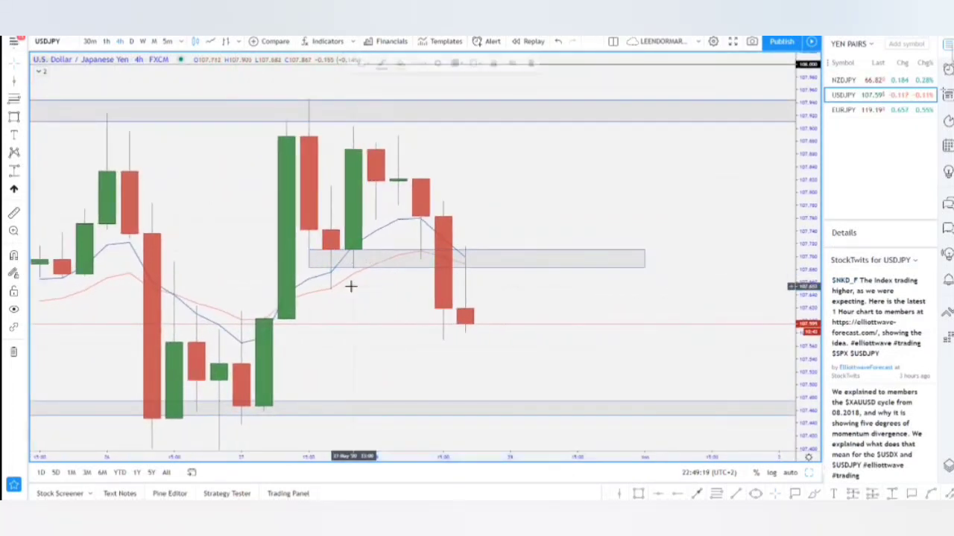
{"action": "left_click", "coordinate": [313, 266]}
{"action": "left_click", "coordinate": [355, 277]}
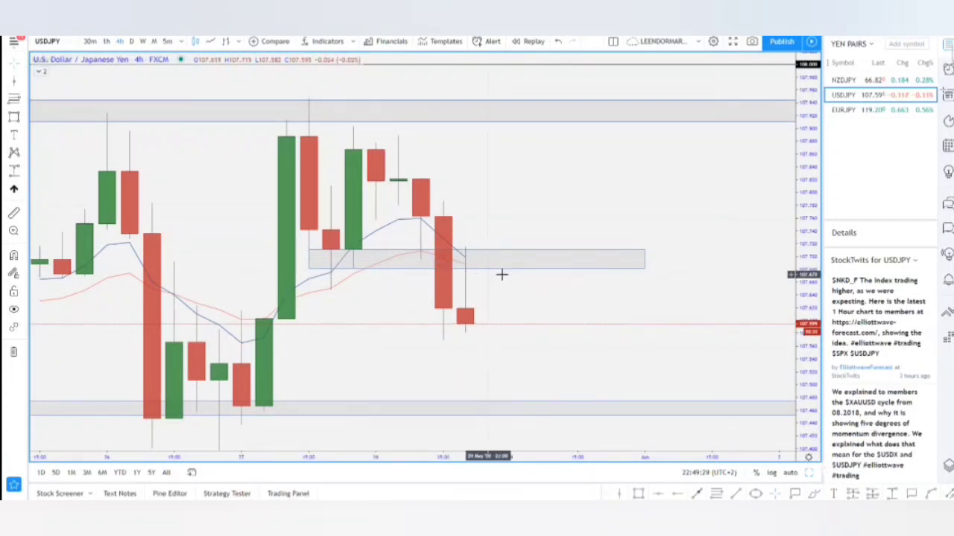
- Switch USDJPY to the 1-hour timeframe with the upper, middle and lower zones all framed on the chart
{"action": "scroll", "coordinate": [559, 305], "scroll_direction": "down", "scroll_amount": 5}
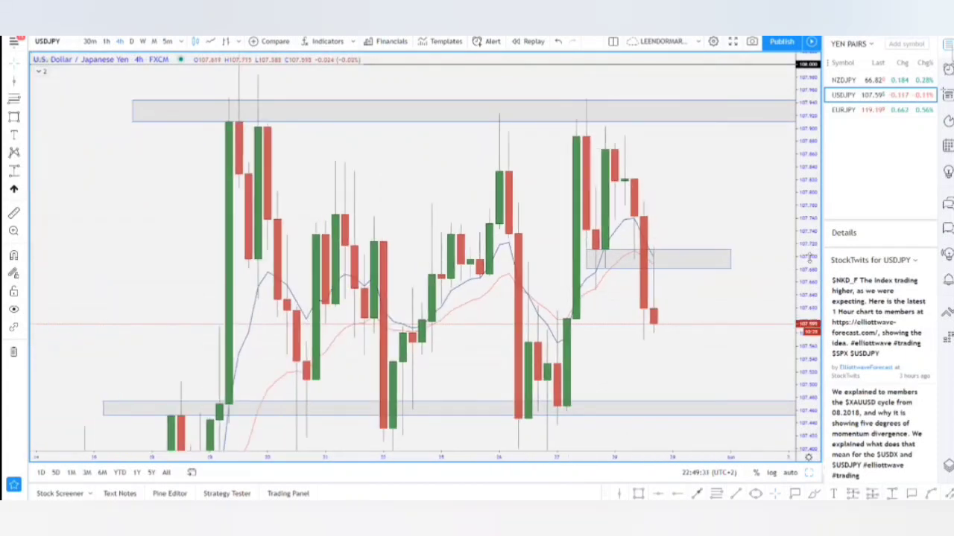
{"action": "left_click_drag", "start_coordinate": [809, 258], "coordinate": [809, 281]}
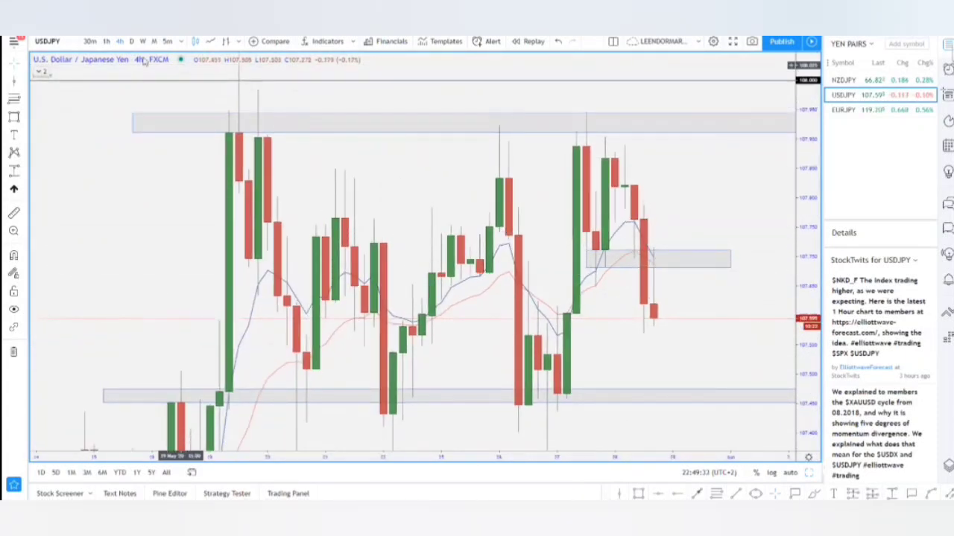
{"action": "left_click", "coordinate": [106, 41]}
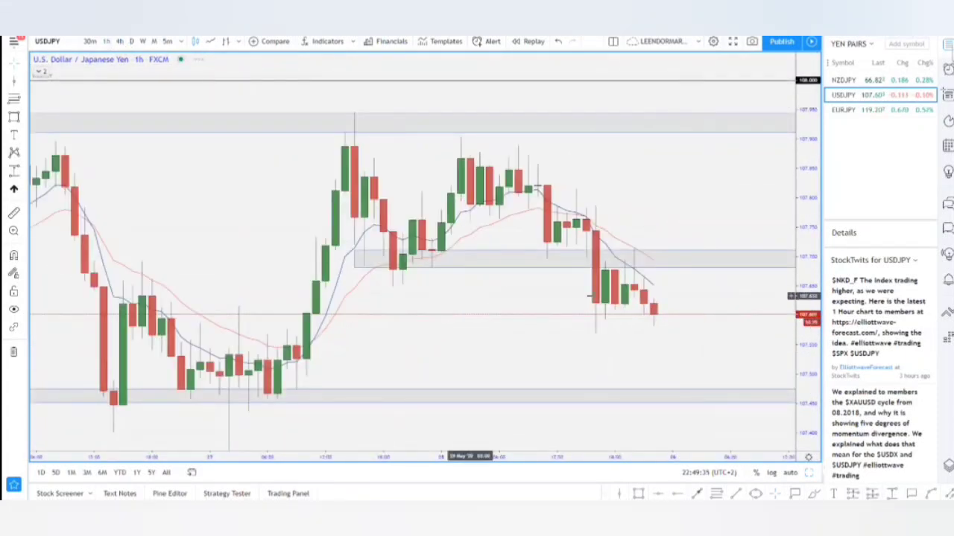
{"action": "scroll", "coordinate": [492, 309], "scroll_direction": "down", "scroll_amount": 5}
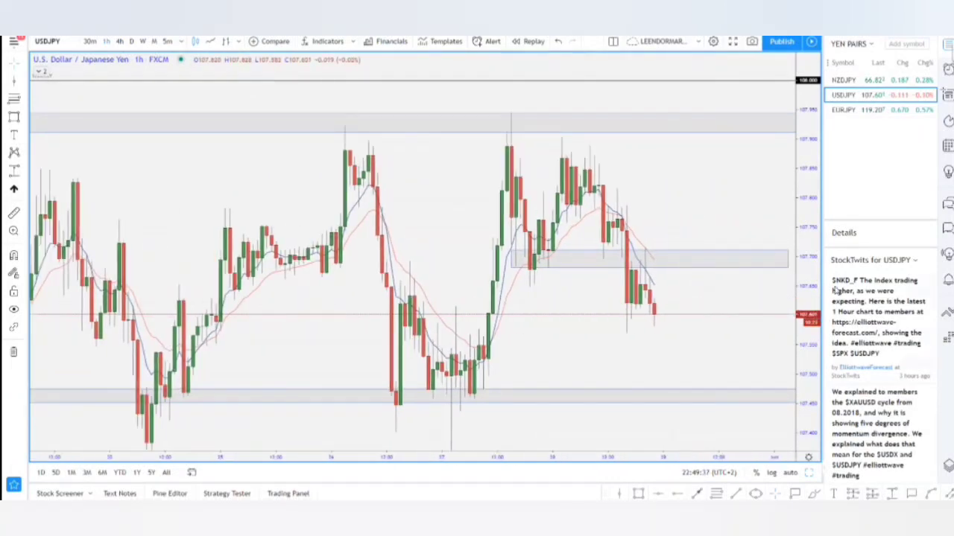
{"action": "left_click_drag", "start_coordinate": [807, 277], "coordinate": [805, 310]}
{"action": "left_click_drag", "start_coordinate": [711, 287], "coordinate": [643, 271]}
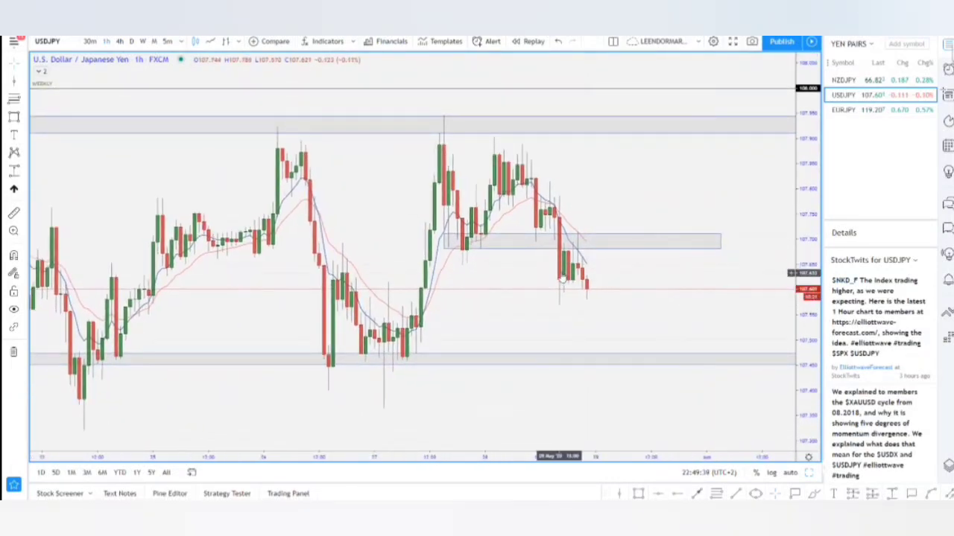
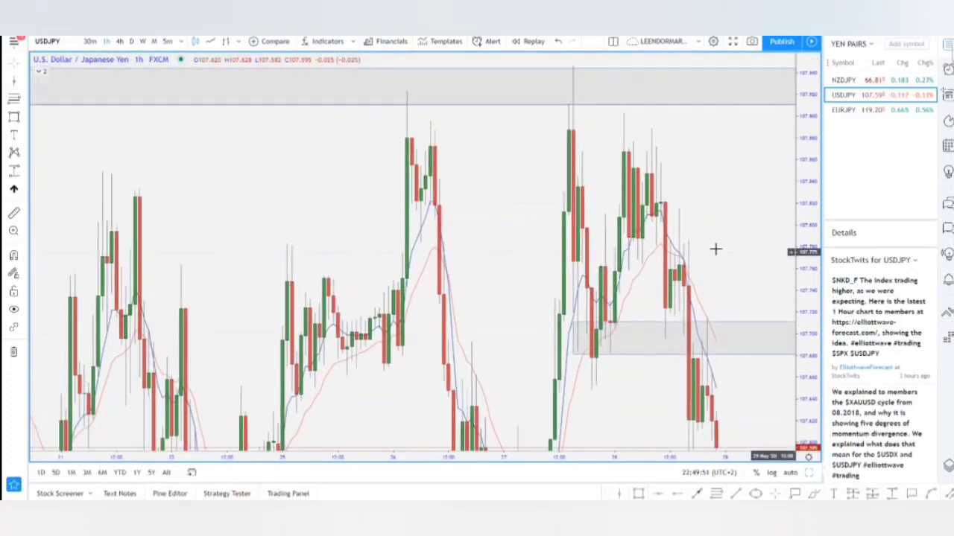
- Draw a rectangle zone from about 107.79 to 107.77 at the 28 May candle lows, extending its start back one candle
{"action": "scroll", "coordinate": [671, 216], "scroll_direction": "up", "scroll_amount": 2}
{"action": "left_click", "coordinate": [638, 494]}
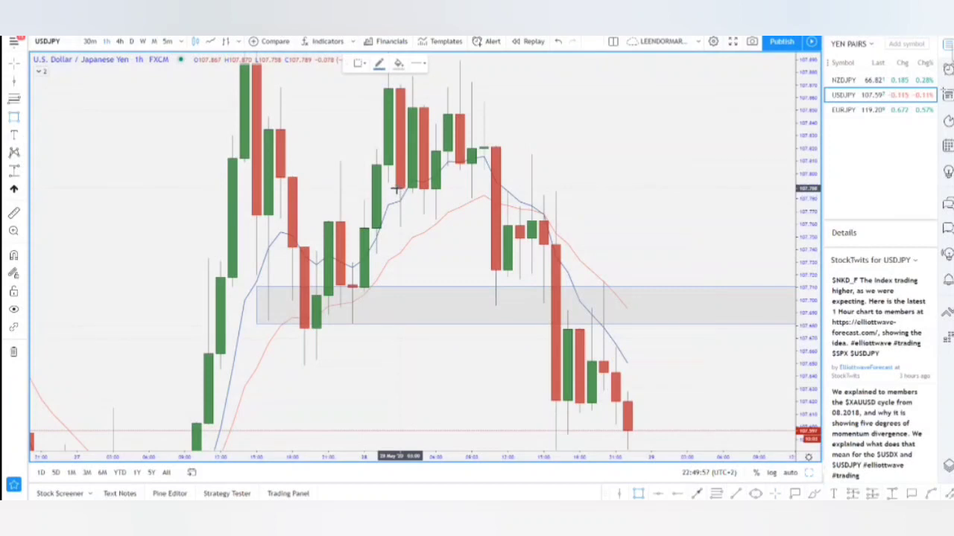
{"action": "left_click_drag", "start_coordinate": [399, 189], "coordinate": [616, 214]}
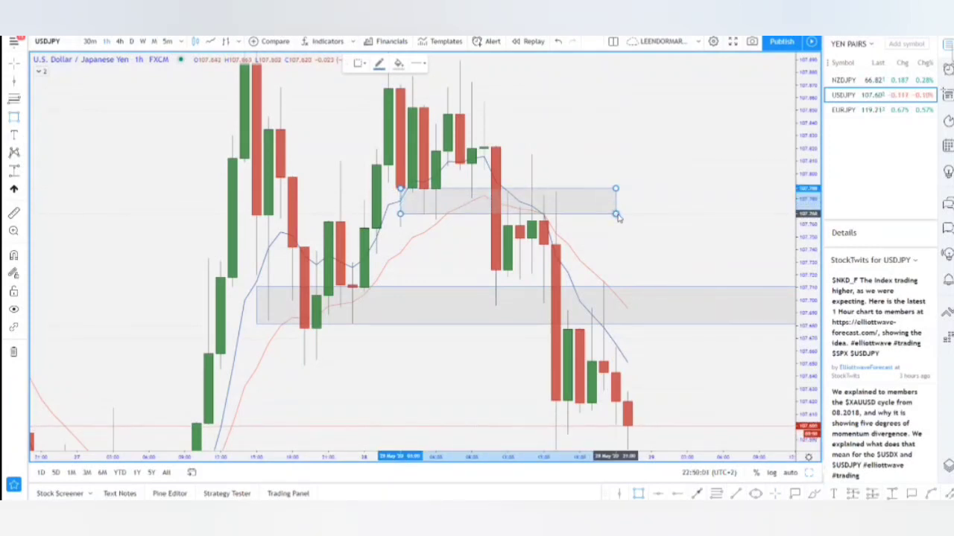
{"action": "left_click", "coordinate": [617, 215]}
{"action": "left_click", "coordinate": [641, 227]}
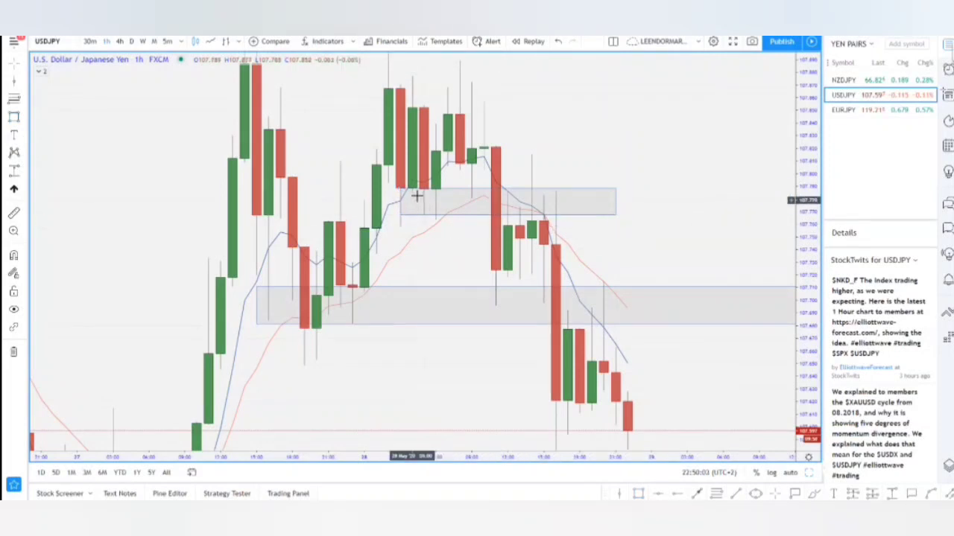
{"action": "left_click_drag", "start_coordinate": [401, 191], "coordinate": [388, 190]}
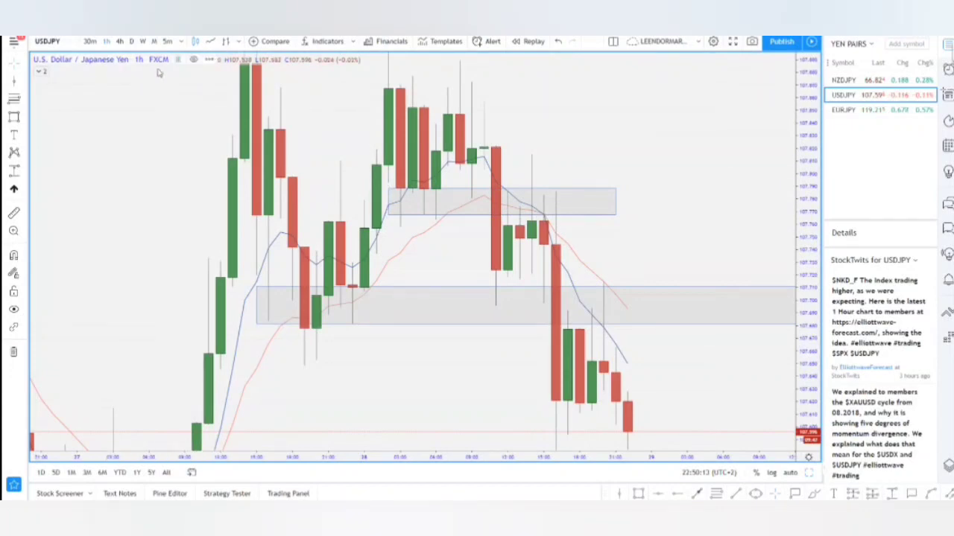
- Switch to the 30-minute timeframe and examine recent price action against the two middle zones and the lower zone
{"action": "scroll", "coordinate": [523, 218], "scroll_direction": "up", "scroll_amount": 2}
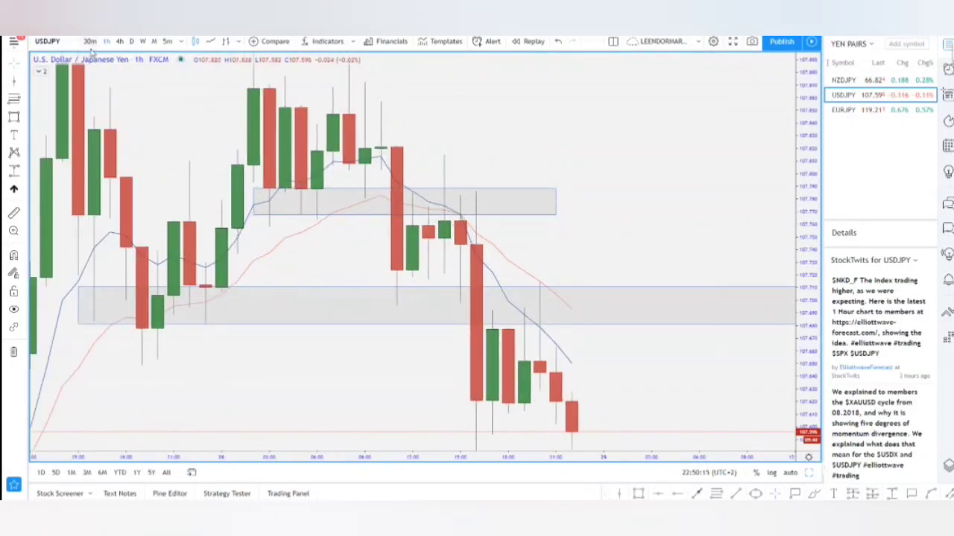
{"action": "scroll", "coordinate": [544, 317], "scroll_direction": "down", "scroll_amount": 5}
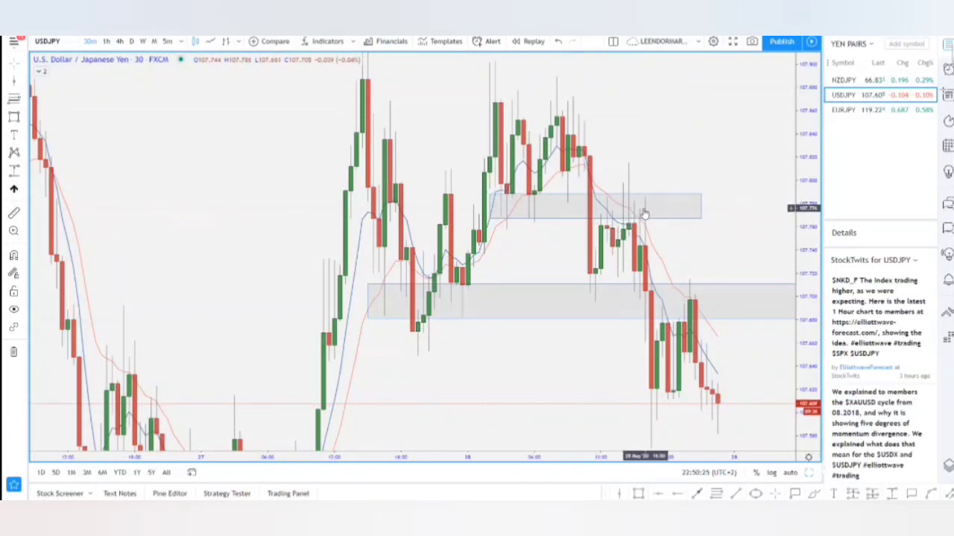
{"action": "left_click_drag", "start_coordinate": [609, 336], "coordinate": [547, 181]}
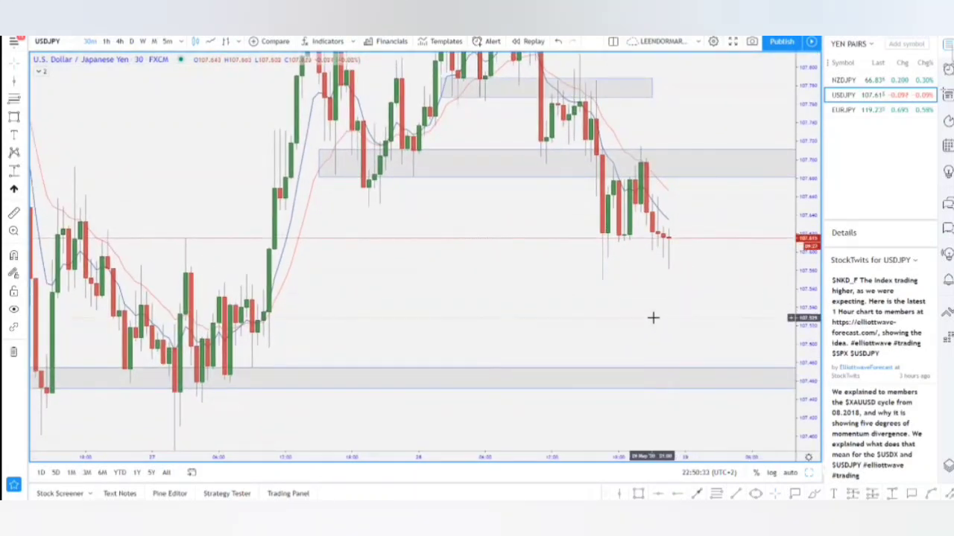
{"action": "scroll", "coordinate": [655, 319], "scroll_direction": "down", "scroll_amount": 4}
{"action": "left_click_drag", "start_coordinate": [807, 235], "coordinate": [806, 327]}
{"action": "left_click_drag", "start_coordinate": [704, 289], "coordinate": [707, 317]}
{"action": "scroll", "coordinate": [607, 260], "scroll_direction": "up", "scroll_amount": 2}
{"action": "scroll", "coordinate": [603, 272], "scroll_direction": "up", "scroll_amount": 2}
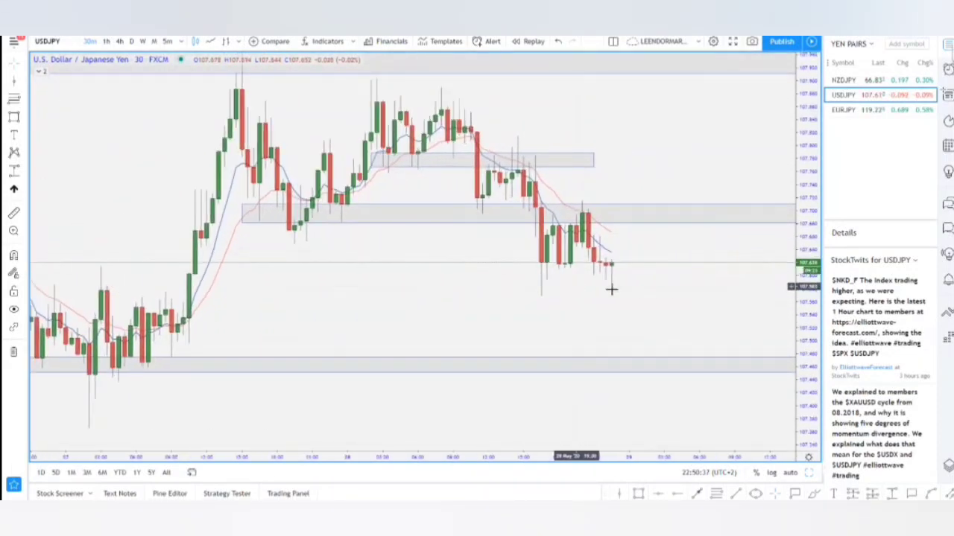
{"action": "scroll", "coordinate": [737, 284], "scroll_direction": "up", "scroll_amount": 3}
{"action": "left_click_drag", "start_coordinate": [687, 275], "coordinate": [765, 288]}
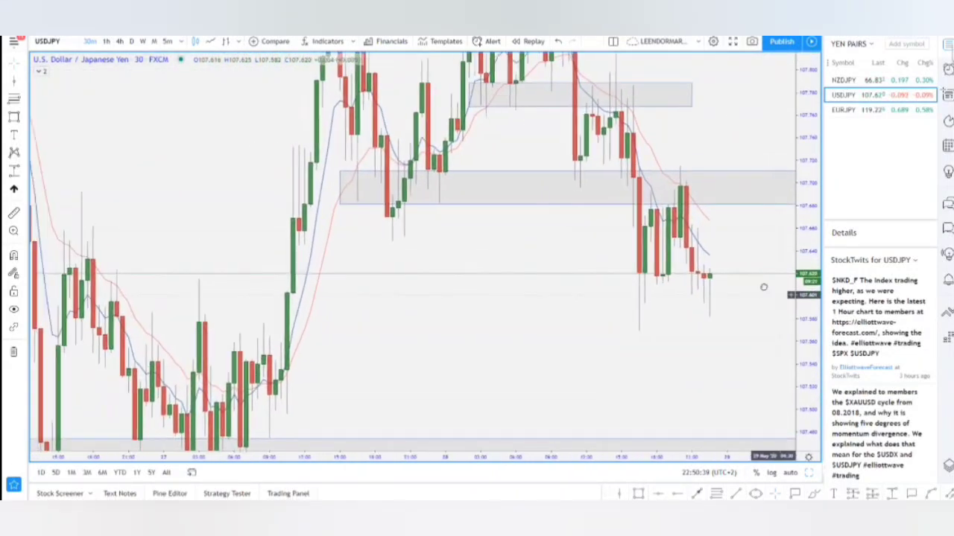
{"action": "scroll", "coordinate": [638, 271], "scroll_direction": "up", "scroll_amount": 4}
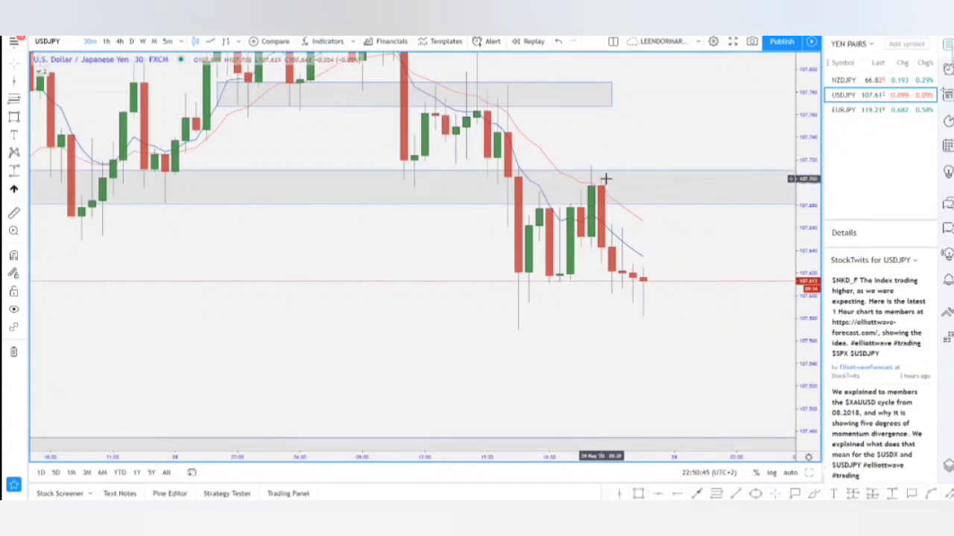
- Switch USDJPY from the 30-minute to the 1-hour timeframe and examine the latest candles below the two middle zones
{"action": "scroll", "coordinate": [582, 214], "scroll_direction": "down", "scroll_amount": 5}
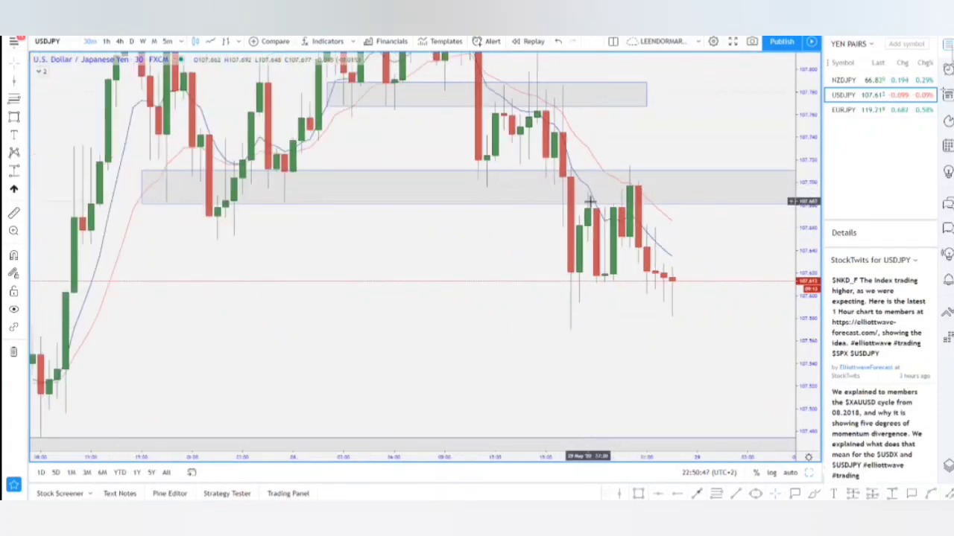
{"action": "left_click_drag", "start_coordinate": [739, 156], "coordinate": [732, 207]}
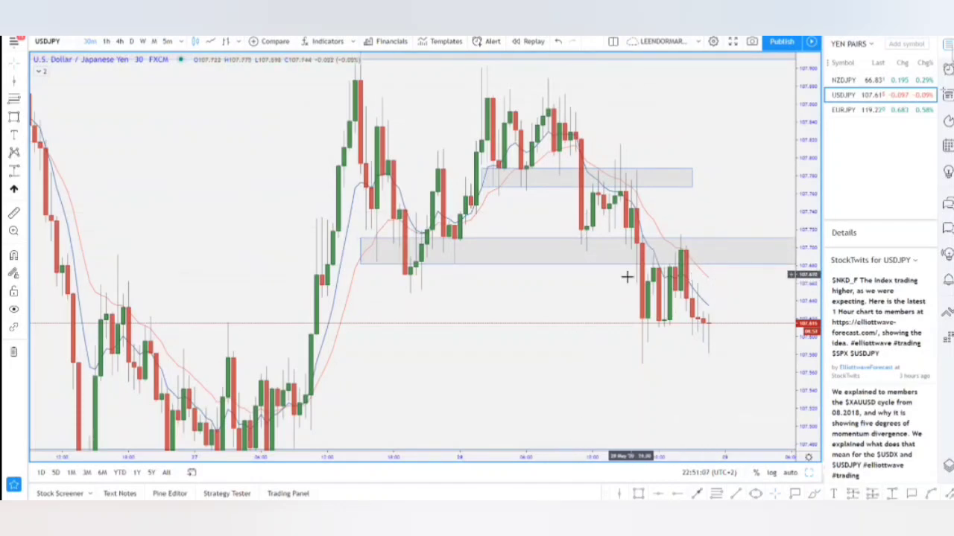
{"action": "left_click", "coordinate": [106, 42]}
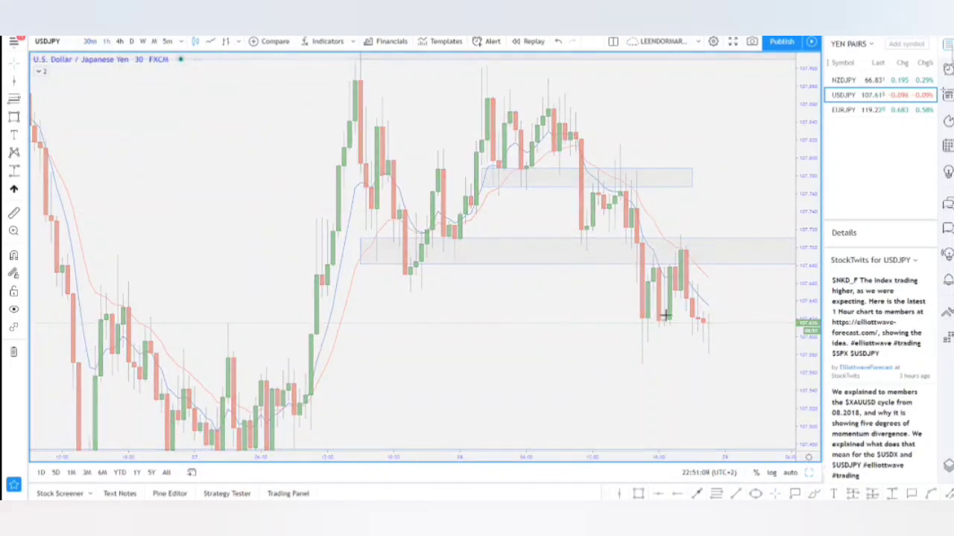
{"action": "scroll", "coordinate": [662, 288], "scroll_direction": "up", "scroll_amount": 5}
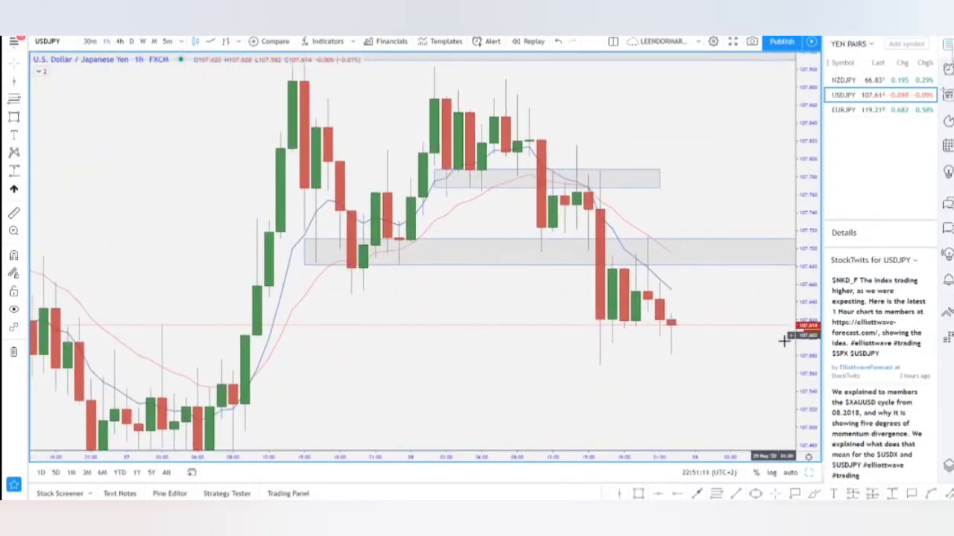
{"action": "scroll", "coordinate": [771, 328], "scroll_direction": "up", "scroll_amount": 4}
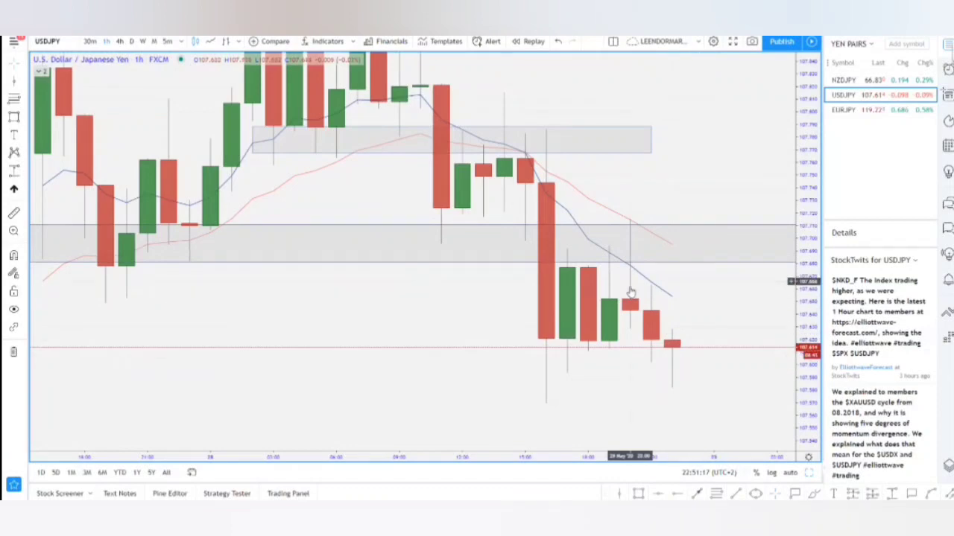
{"action": "scroll", "coordinate": [568, 327], "scroll_direction": "down", "scroll_amount": 1}
{"action": "scroll", "coordinate": [596, 330], "scroll_direction": "down", "scroll_amount": 4}
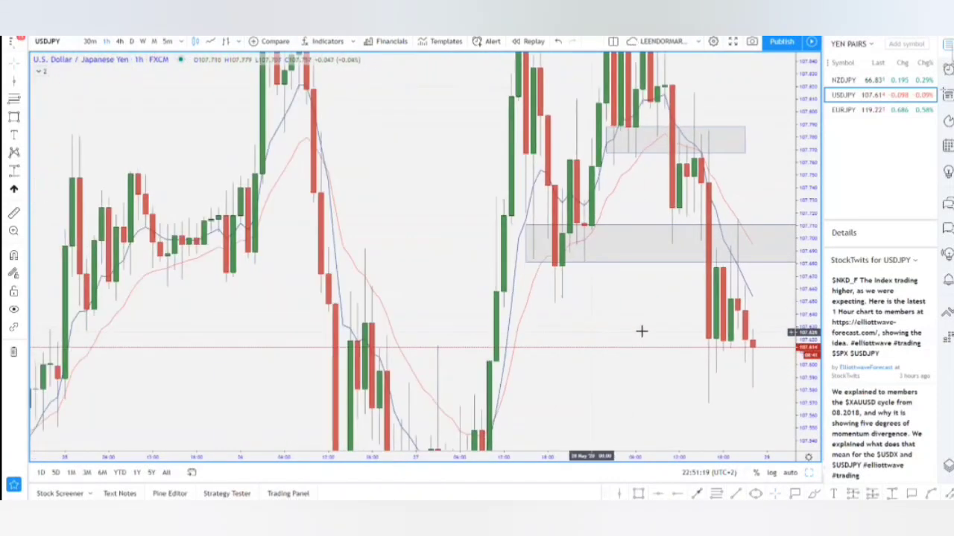
- Examine the 1-hour price swings between the upper and lower zones, from mid-May to the latest candles
{"action": "left_click_drag", "start_coordinate": [634, 332], "coordinate": [563, 304]}
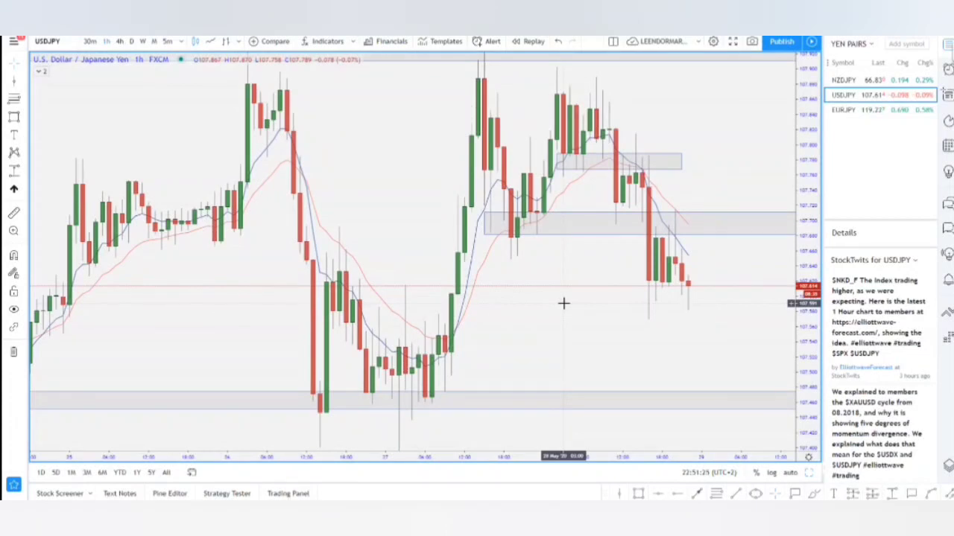
{"action": "scroll", "coordinate": [570, 375], "scroll_direction": "down", "scroll_amount": 3}
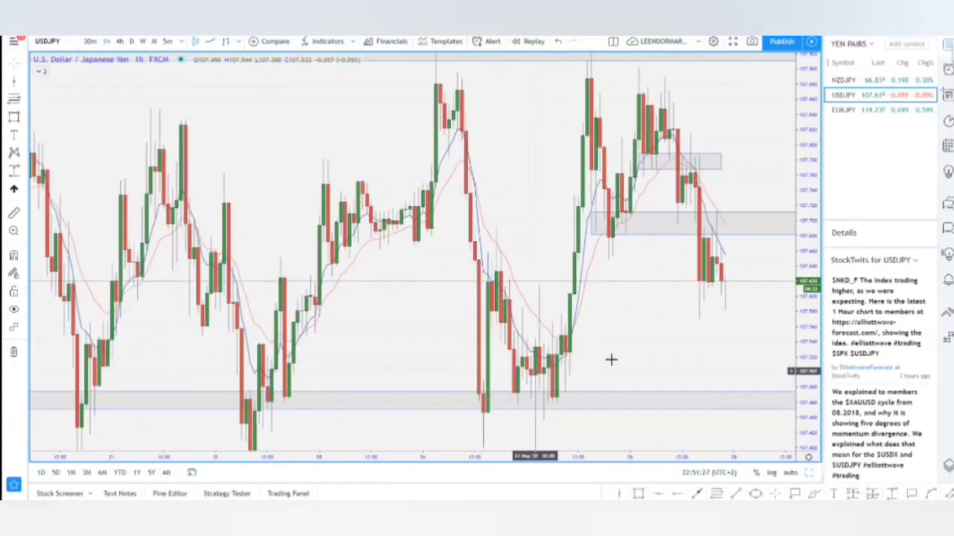
{"action": "left_click_drag", "start_coordinate": [806, 297], "coordinate": [805, 380]}
{"action": "left_click_drag", "start_coordinate": [706, 309], "coordinate": [758, 326]}
{"action": "scroll", "coordinate": [575, 367], "scroll_direction": "up", "scroll_amount": 2}
{"action": "scroll", "coordinate": [575, 368], "scroll_direction": "up", "scroll_amount": 1}
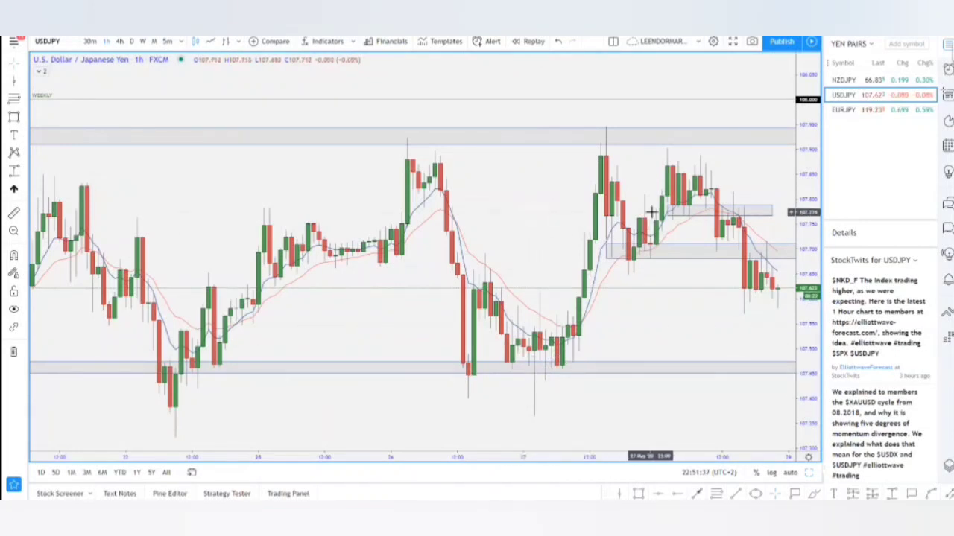
{"action": "scroll", "coordinate": [628, 305], "scroll_direction": "down", "scroll_amount": 4}
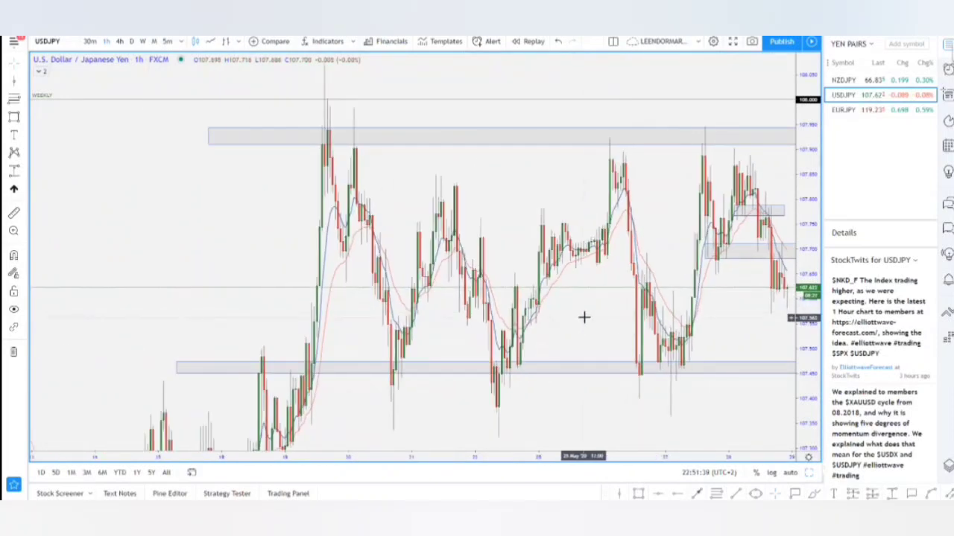
{"action": "scroll", "coordinate": [581, 315], "scroll_direction": "up", "scroll_amount": 5}
{"action": "left_click_drag", "start_coordinate": [549, 320], "coordinate": [508, 237]}
{"action": "left_click_drag", "start_coordinate": [638, 380], "coordinate": [553, 403]}
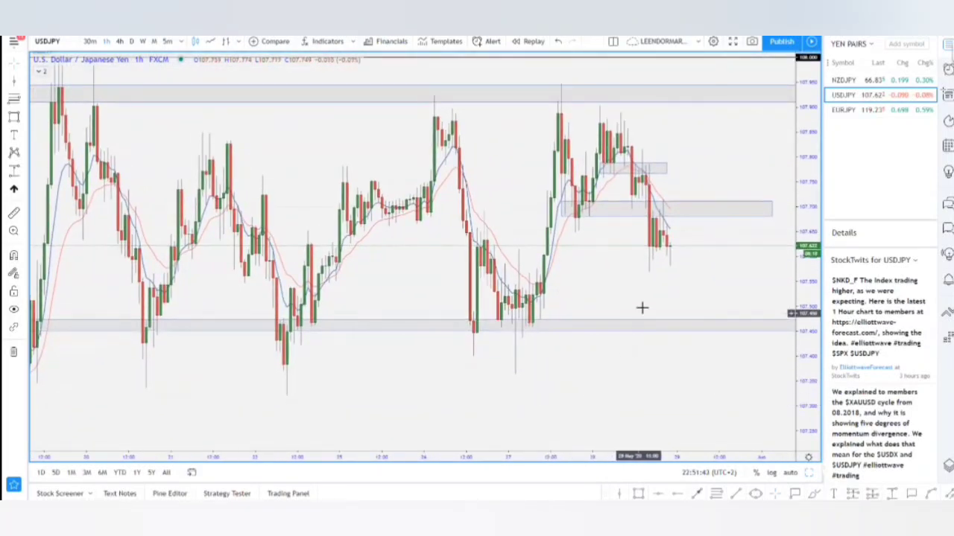
{"action": "left_click_drag", "start_coordinate": [668, 285], "coordinate": [566, 287]}
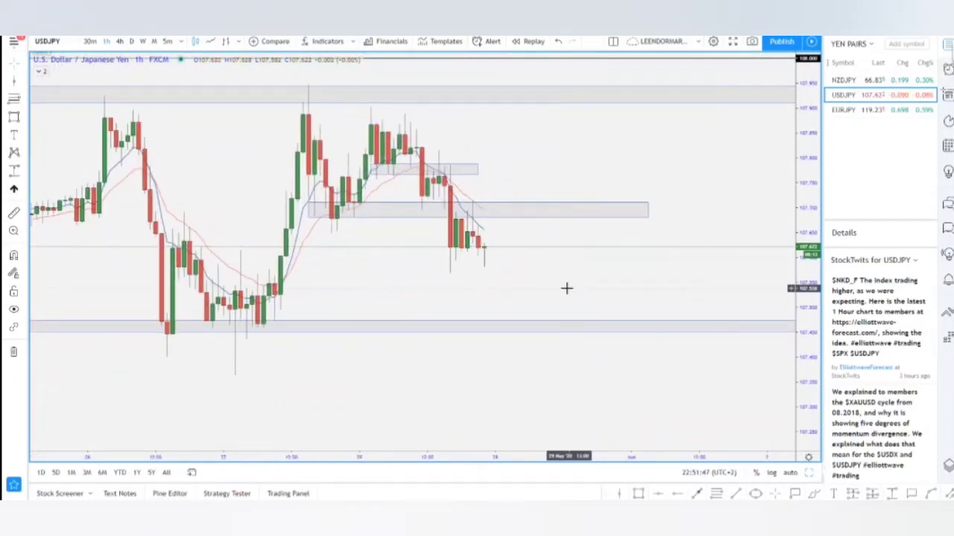
{"action": "scroll", "coordinate": [577, 286], "scroll_direction": "down", "scroll_amount": 3}
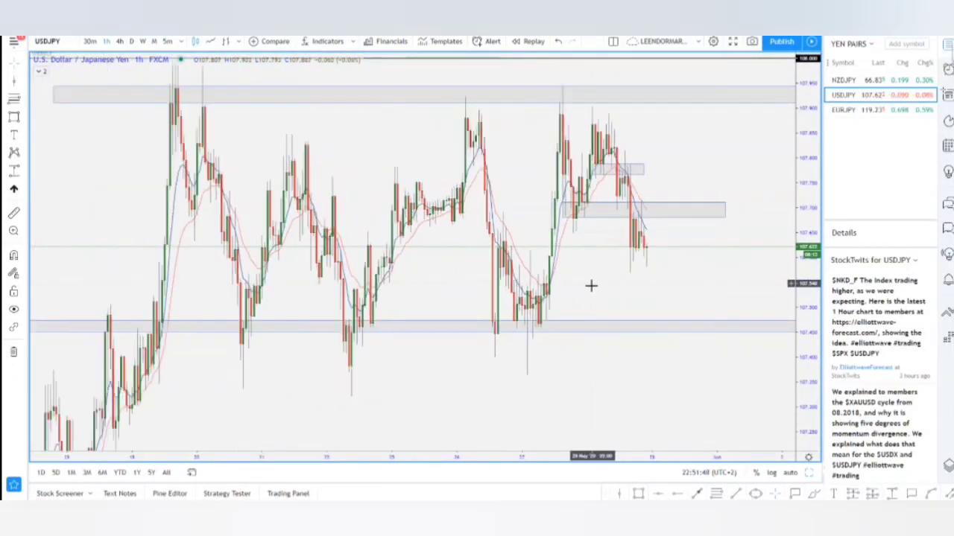
- Switch to the 4-hour timeframe and examine the range below the weekly level, including the latest candles at the two middle zones
{"action": "left_click", "coordinate": [119, 42]}
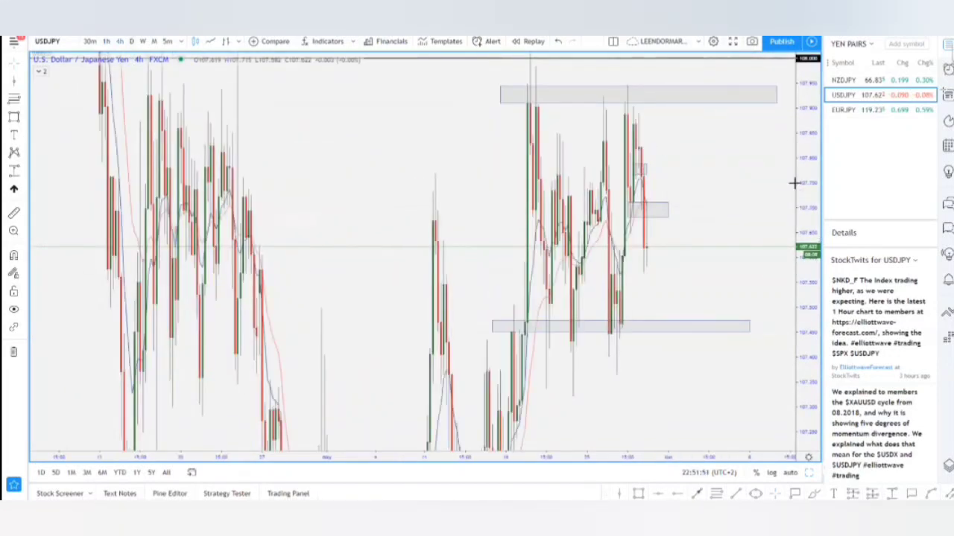
{"action": "left_click", "coordinate": [638, 291]}
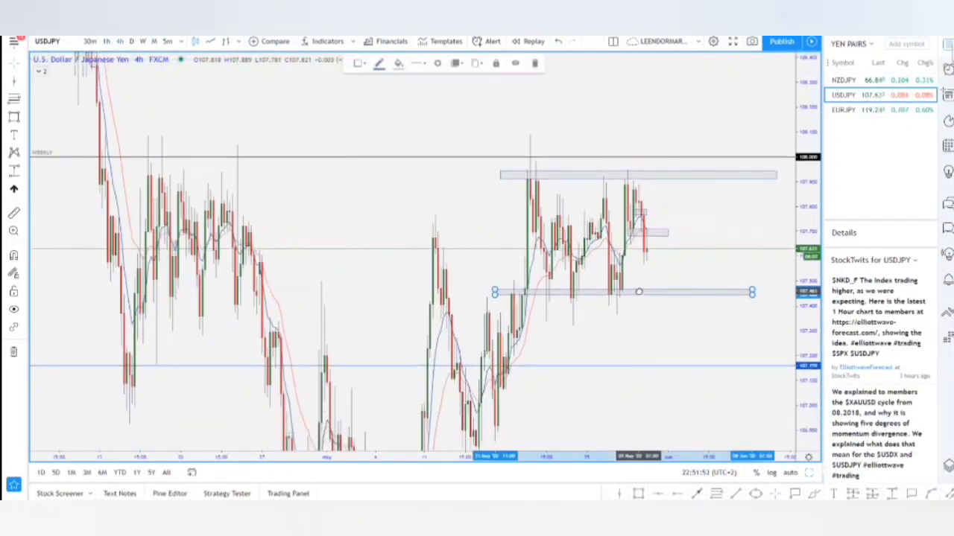
{"action": "left_click", "coordinate": [684, 271]}
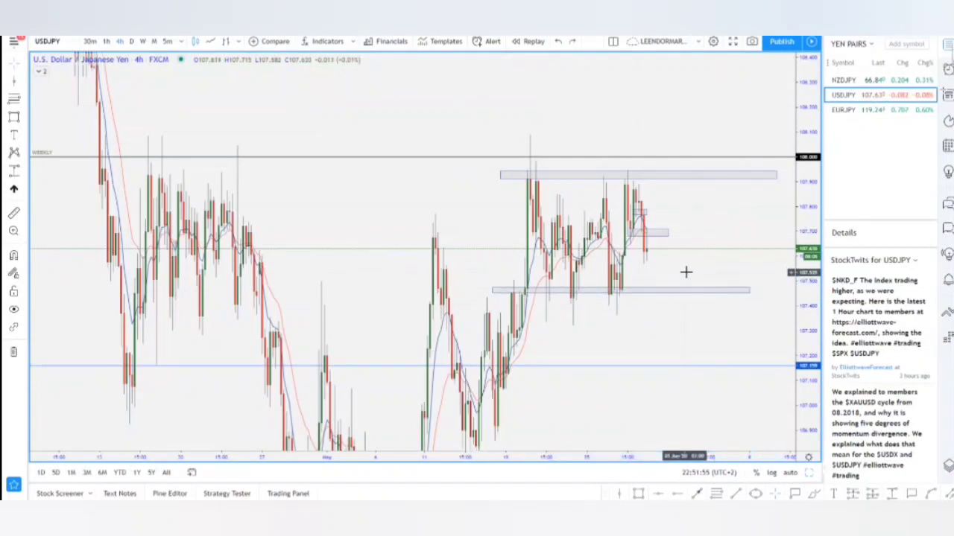
{"action": "scroll", "coordinate": [683, 270], "scroll_direction": "up", "scroll_amount": 3}
{"action": "scroll", "coordinate": [681, 242], "scroll_direction": "up", "scroll_amount": 3}
{"action": "left_click_drag", "start_coordinate": [654, 251], "coordinate": [701, 256]}
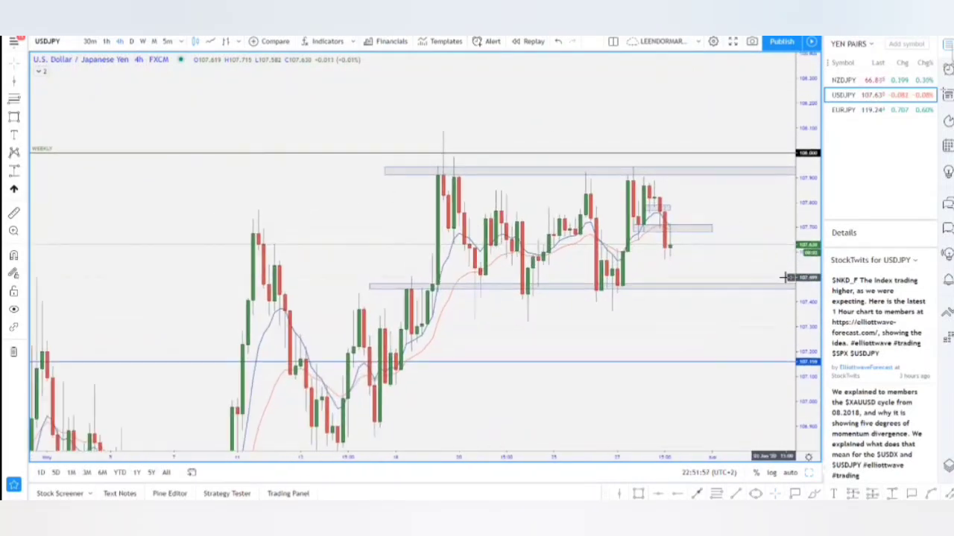
{"action": "scroll", "coordinate": [730, 253], "scroll_direction": "up", "scroll_amount": 5}
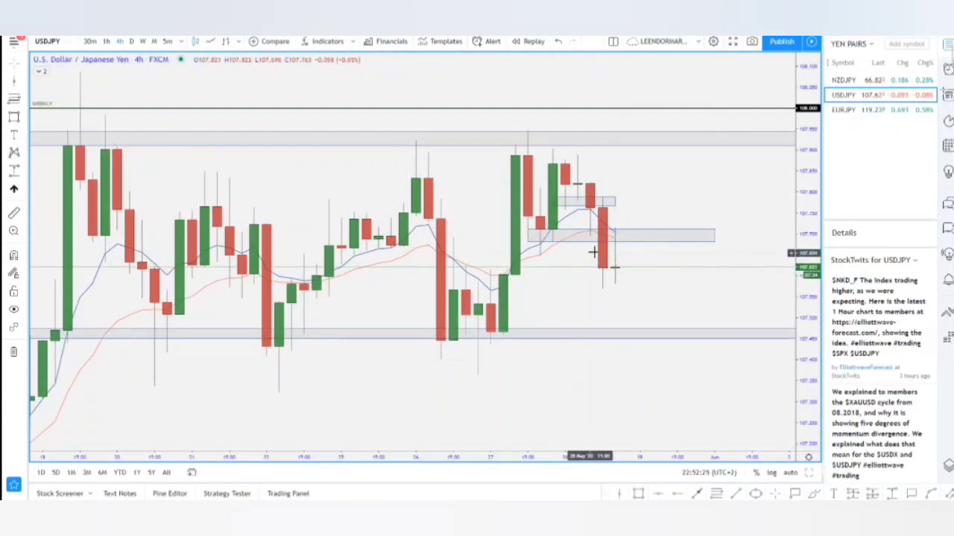
{"action": "scroll", "coordinate": [601, 261], "scroll_direction": "up", "scroll_amount": 1}
{"action": "scroll", "coordinate": [715, 144], "scroll_direction": "up", "scroll_amount": 4}
{"action": "scroll", "coordinate": [775, 273], "scroll_direction": "down", "scroll_amount": 3}
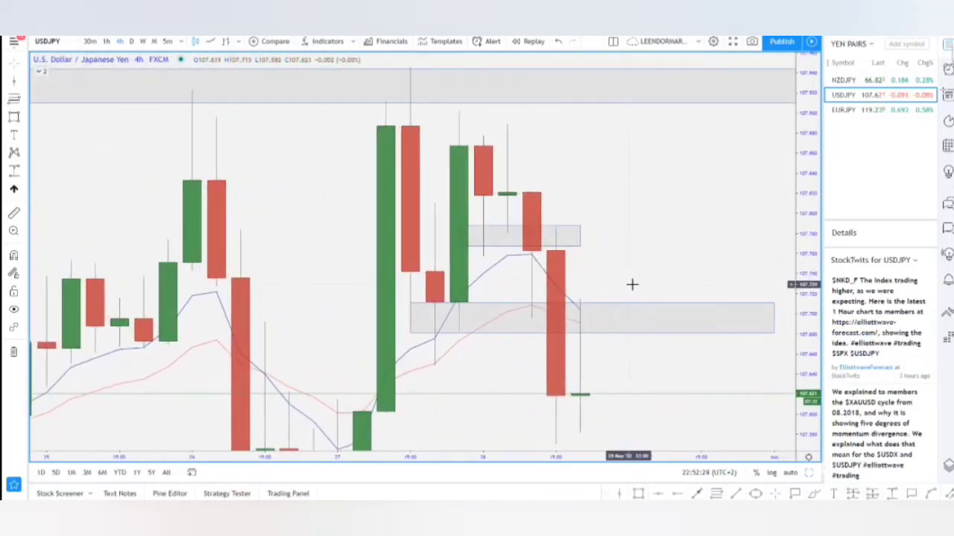
{"action": "scroll", "coordinate": [517, 318], "scroll_direction": "up", "scroll_amount": 3}
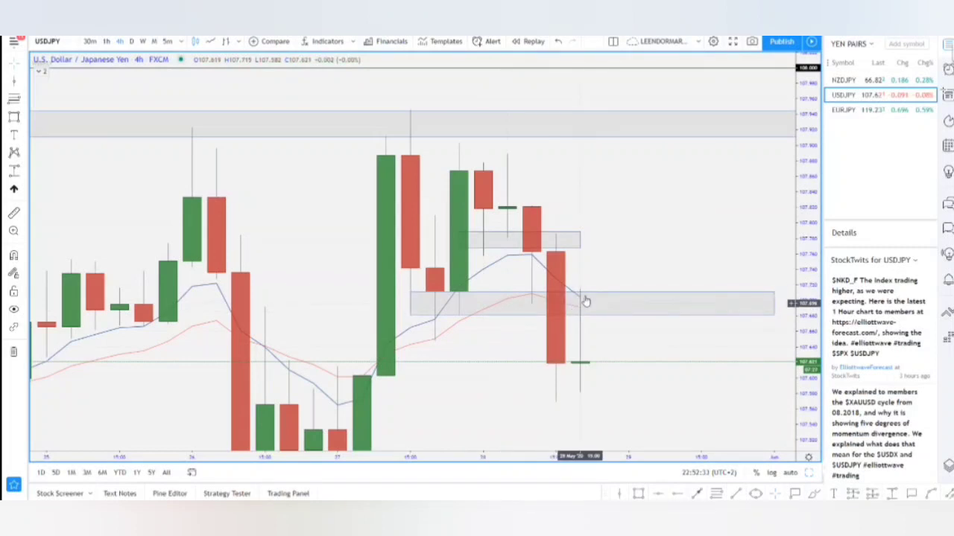
- Switch to the 1-hour timeframe and inspect how the 28 May candle wicks retest the two middle zones
{"action": "left_click", "coordinate": [109, 42]}
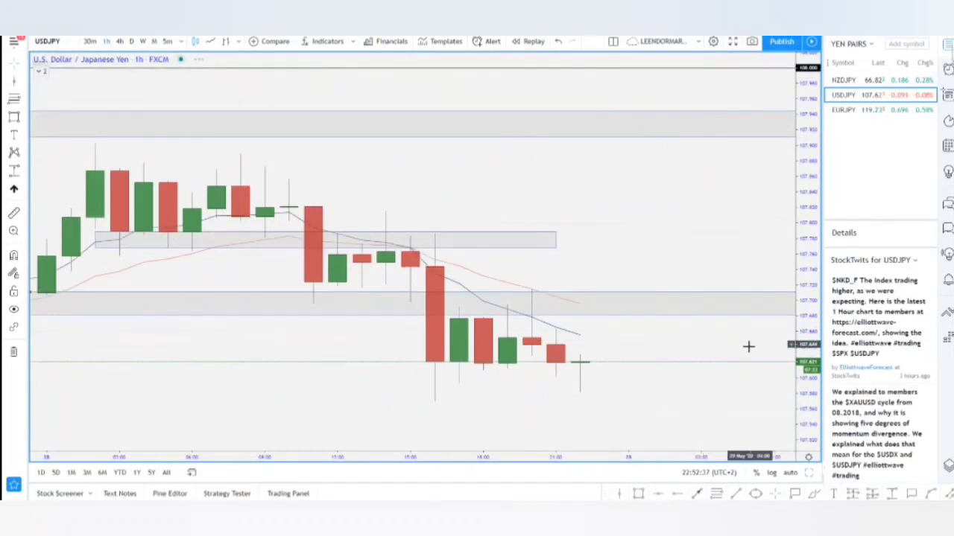
{"action": "left_click_drag", "start_coordinate": [802, 378], "coordinate": [794, 78]}
{"action": "left_click_drag", "start_coordinate": [566, 245], "coordinate": [720, 198]}
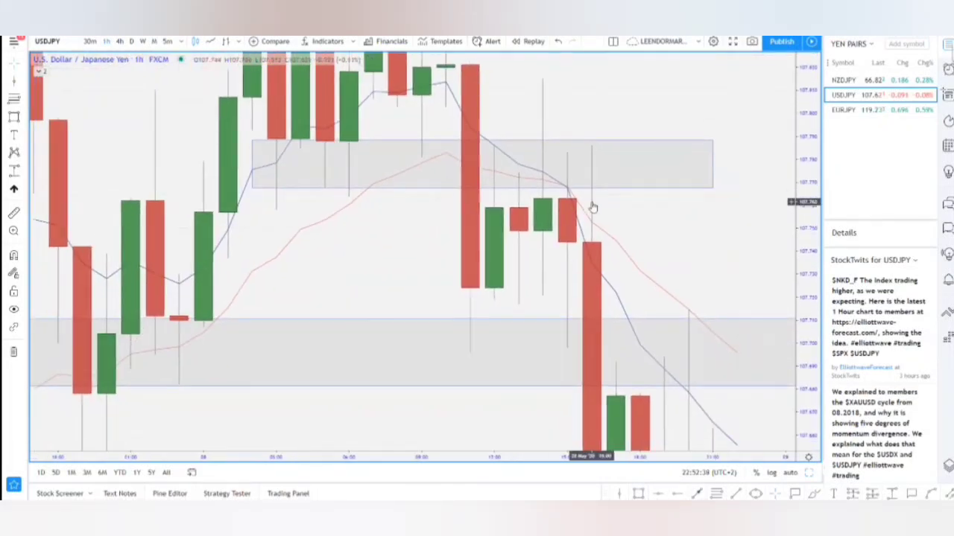
{"action": "scroll", "coordinate": [559, 203], "scroll_direction": "up", "scroll_amount": 1}
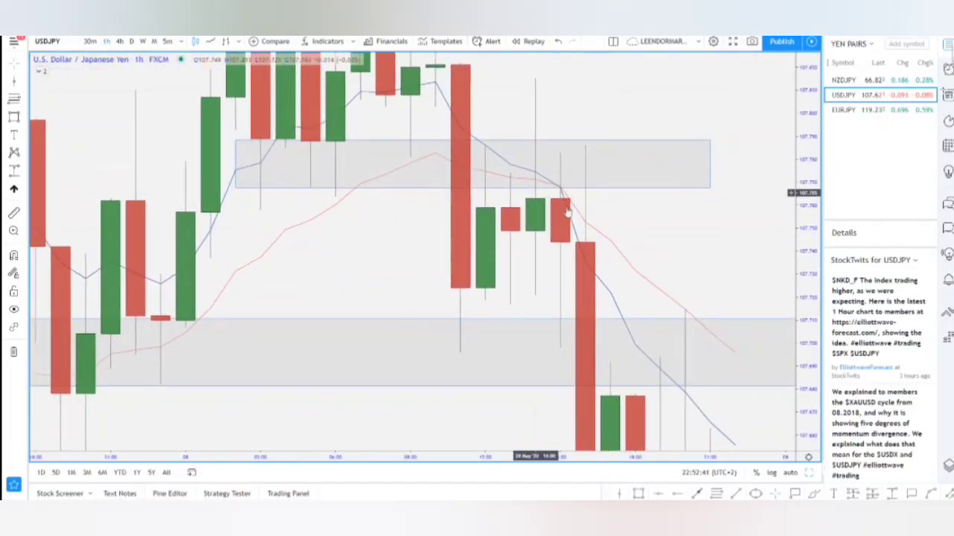
{"action": "scroll", "coordinate": [545, 191], "scroll_direction": "down", "scroll_amount": 5}
{"action": "left_click_drag", "start_coordinate": [800, 259], "coordinate": [800, 289]}
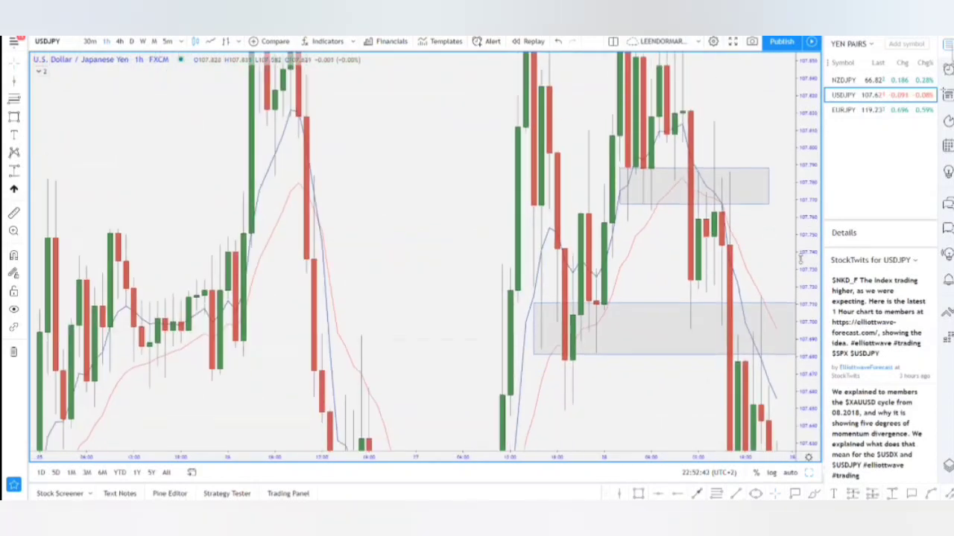
{"action": "left_click_drag", "start_coordinate": [752, 254], "coordinate": [686, 209]}
{"action": "left_click_drag", "start_coordinate": [803, 178], "coordinate": [800, 291]}
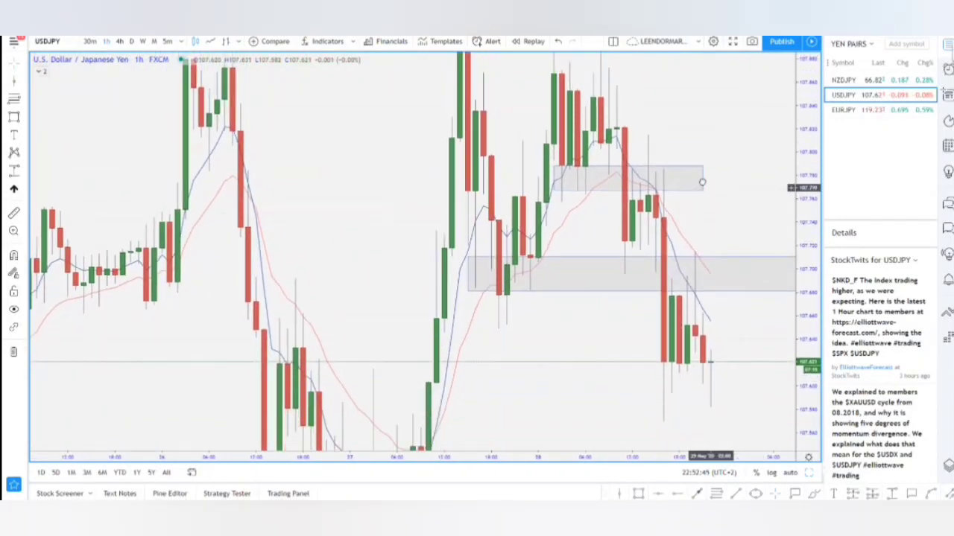
{"action": "left_click_drag", "start_coordinate": [724, 198], "coordinate": [709, 187]}
{"action": "scroll", "coordinate": [562, 279], "scroll_direction": "up", "scroll_amount": 2}
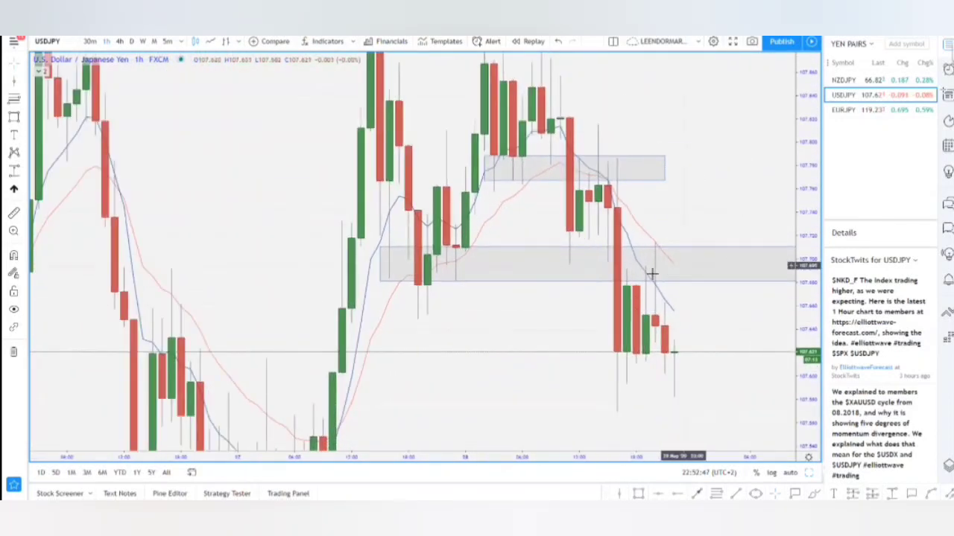
- Return to the 4-hour timeframe with the weekly level, the upper and lower zones and the blue horizontal line framed
{"action": "left_click", "coordinate": [121, 42]}
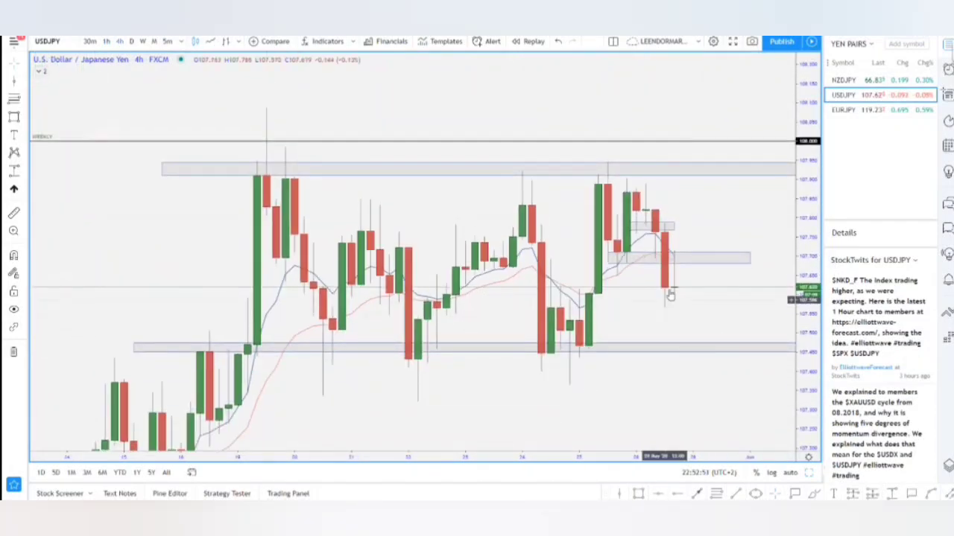
{"action": "left_click_drag", "start_coordinate": [701, 300], "coordinate": [627, 292]}
{"action": "scroll", "coordinate": [615, 306], "scroll_direction": "down", "scroll_amount": 4}
{"action": "left_click_drag", "start_coordinate": [807, 255], "coordinate": [806, 273]}
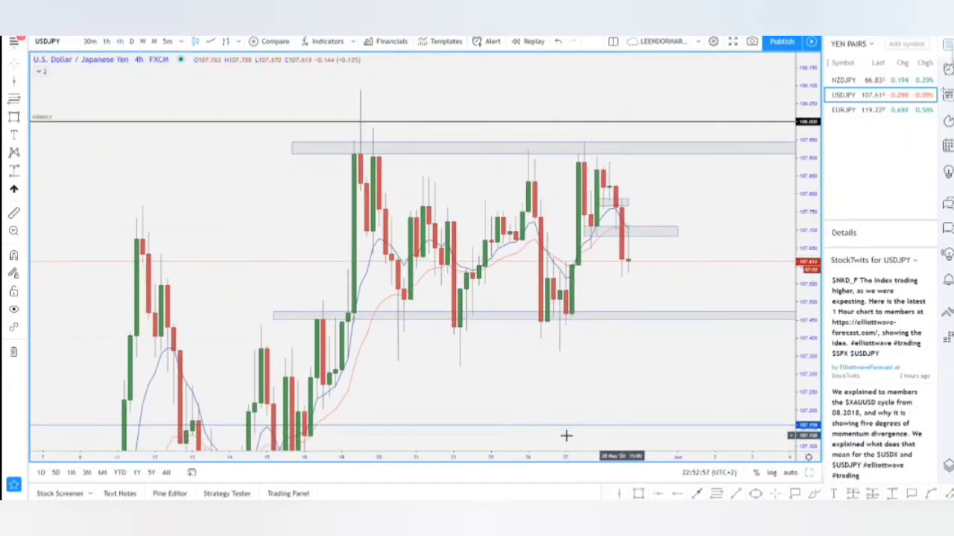
- Try to trace the 4-hour price swings between the upper and lower zones with the Brush, and return to the cross cursor
{"action": "left_click", "coordinate": [343, 311]}
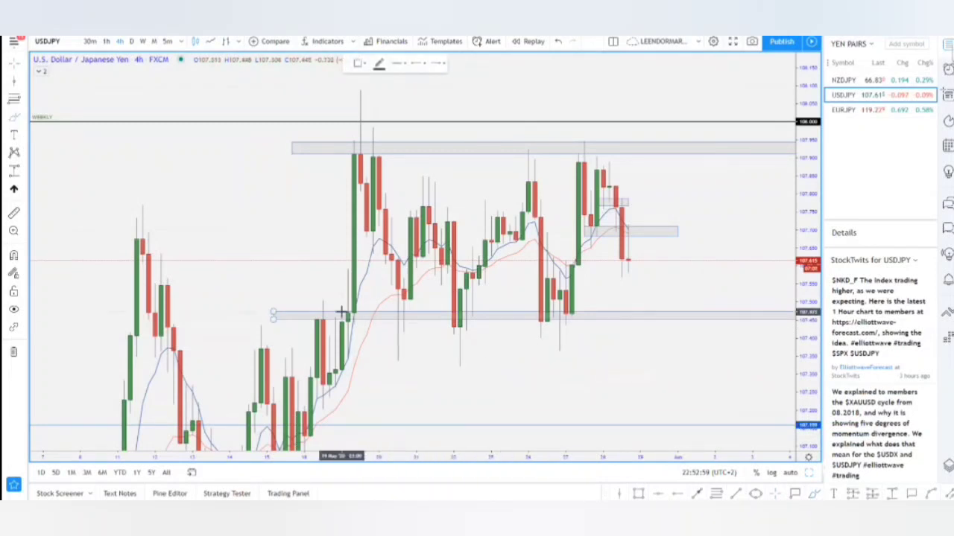
{"action": "mouse_move", "coordinate": [379, 156]}
{"action": "left_mouse_down"}
{"action": "mouse_move", "coordinate": [412, 306]}
{"action": "mouse_move", "coordinate": [524, 171]}
{"action": "mouse_move", "coordinate": [568, 302]}
{"action": "mouse_move", "coordinate": [607, 170]}
{"action": "mouse_move", "coordinate": [624, 158]}
{"action": "mouse_move", "coordinate": [616, 156]}
{"action": "mouse_move", "coordinate": [622, 295]}
{"action": "left_mouse_up"}
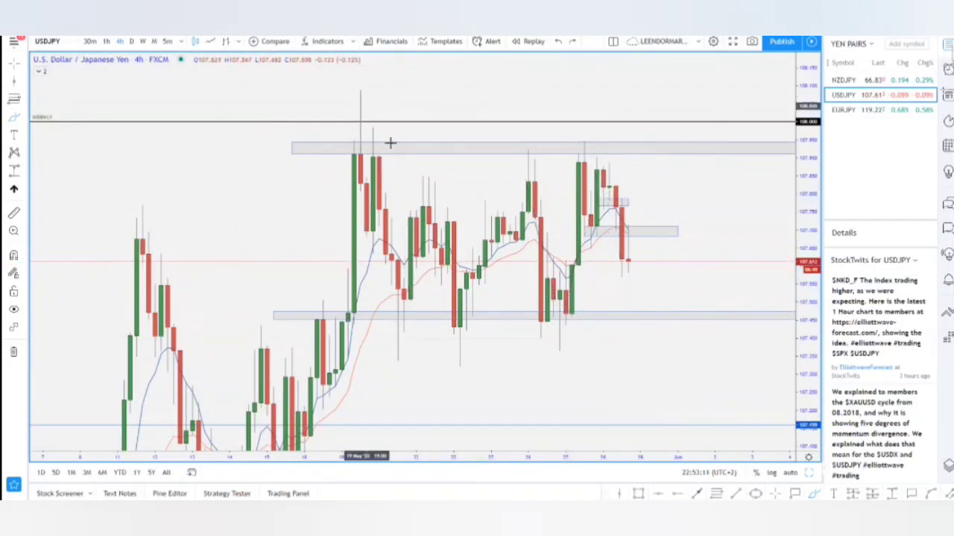
{"action": "left_click", "coordinate": [775, 494]}
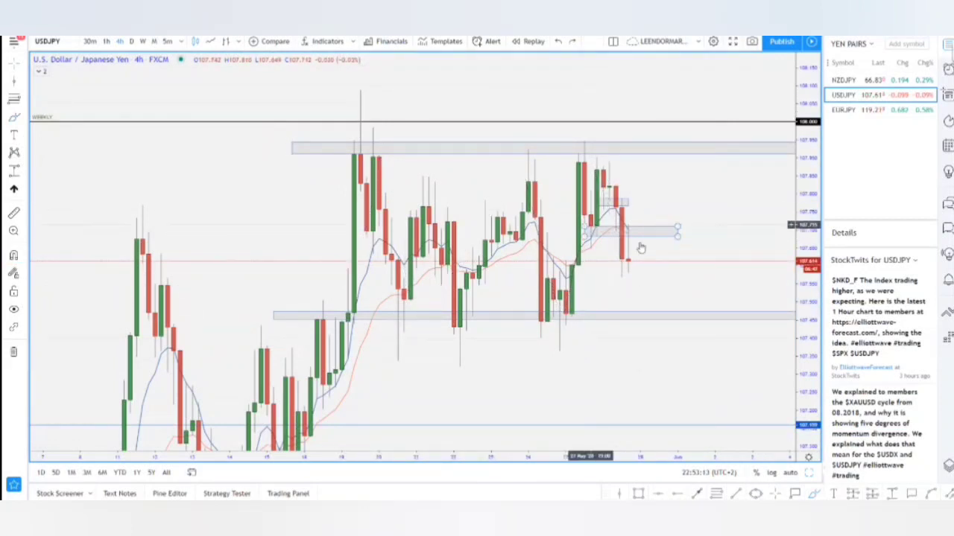
- Examine the latest 4-hour candles between the two middle zones and the lower zone up close
{"action": "scroll", "coordinate": [527, 248], "scroll_direction": "up", "scroll_amount": 3}
{"action": "scroll", "coordinate": [527, 250], "scroll_direction": "up", "scroll_amount": 1}
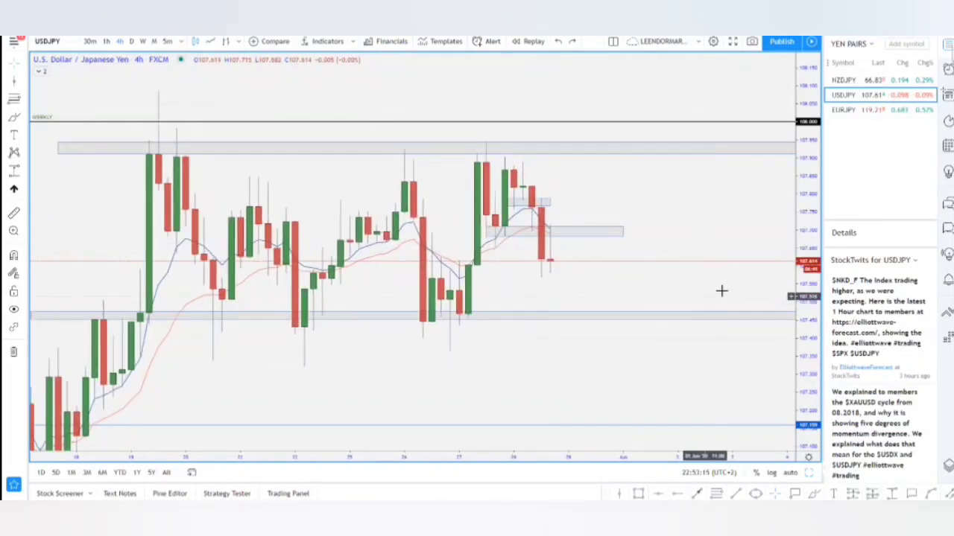
{"action": "left_click_drag", "start_coordinate": [808, 345], "coordinate": [777, 255]}
{"action": "left_click_drag", "start_coordinate": [634, 296], "coordinate": [701, 307]}
{"action": "scroll", "coordinate": [701, 307], "scroll_direction": "up", "scroll_amount": 2}
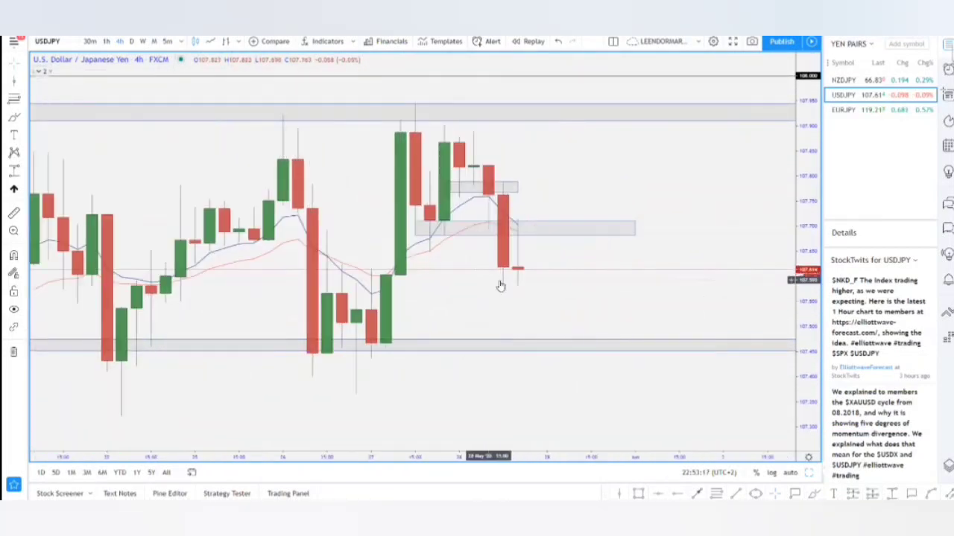
- Switch to the 30-minute timeframe with both middle zones and the latest candles framed on the chart
{"action": "left_click", "coordinate": [90, 41]}
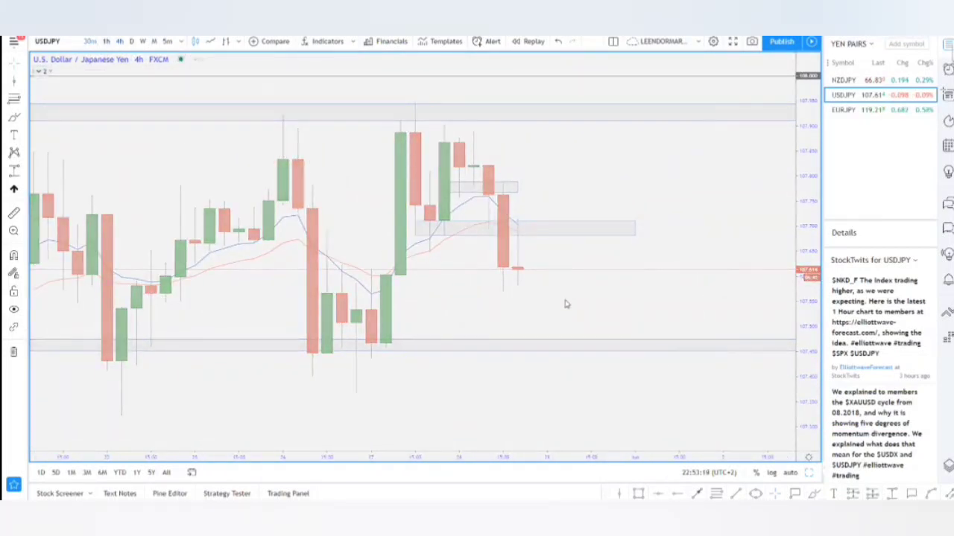
{"action": "double_click", "coordinate": [805, 352]}
{"action": "scroll", "coordinate": [660, 348], "scroll_direction": "down", "scroll_amount": 5}
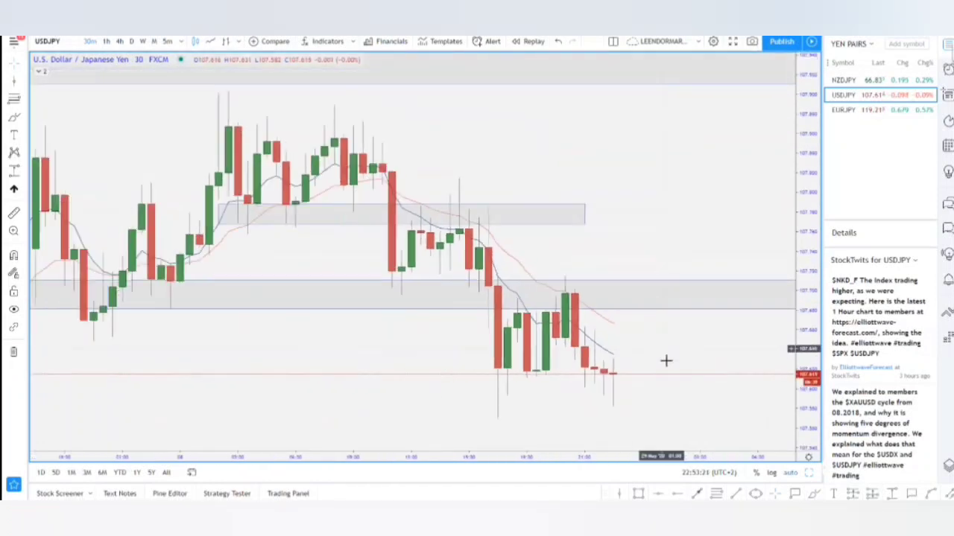
- Draw a near-horizontal trend line at about 107.61 along the recent 30-minute lows, extending it past the latest candle
{"action": "left_click_drag", "start_coordinate": [811, 363], "coordinate": [790, 203]}
{"action": "scroll", "coordinate": [736, 356], "scroll_direction": "up", "scroll_amount": 3}
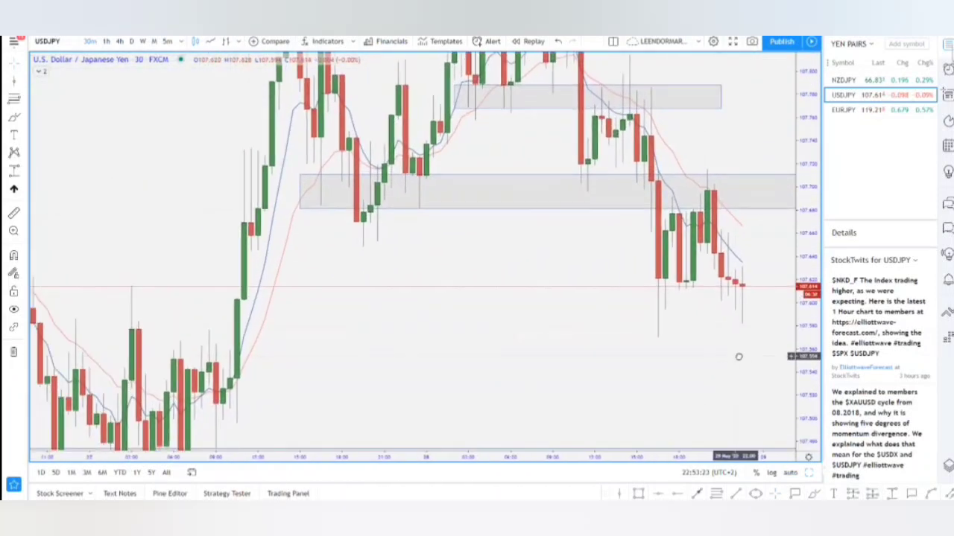
{"action": "scroll", "coordinate": [750, 218], "scroll_direction": "up", "scroll_amount": 2}
{"action": "scroll", "coordinate": [628, 305], "scroll_direction": "up", "scroll_amount": 4}
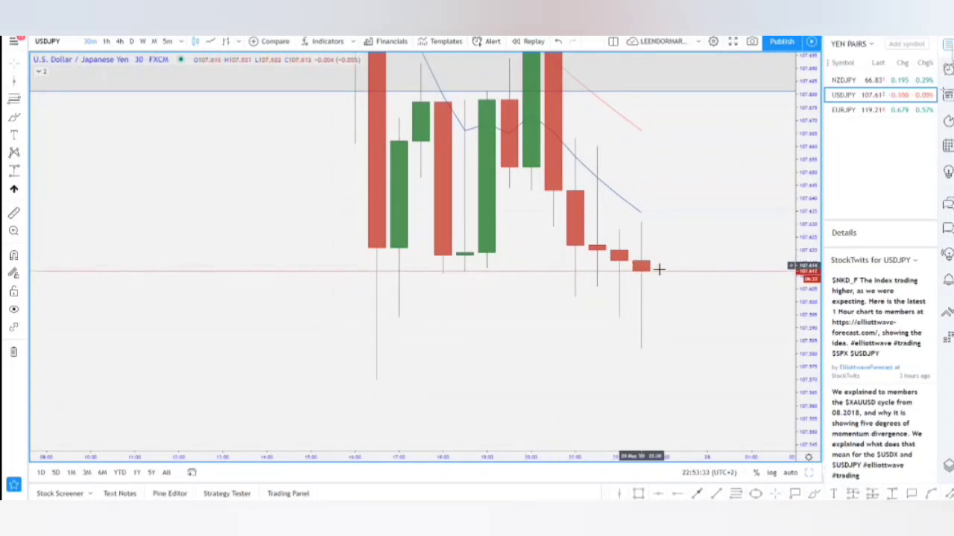
{"action": "left_click", "coordinate": [714, 496]}
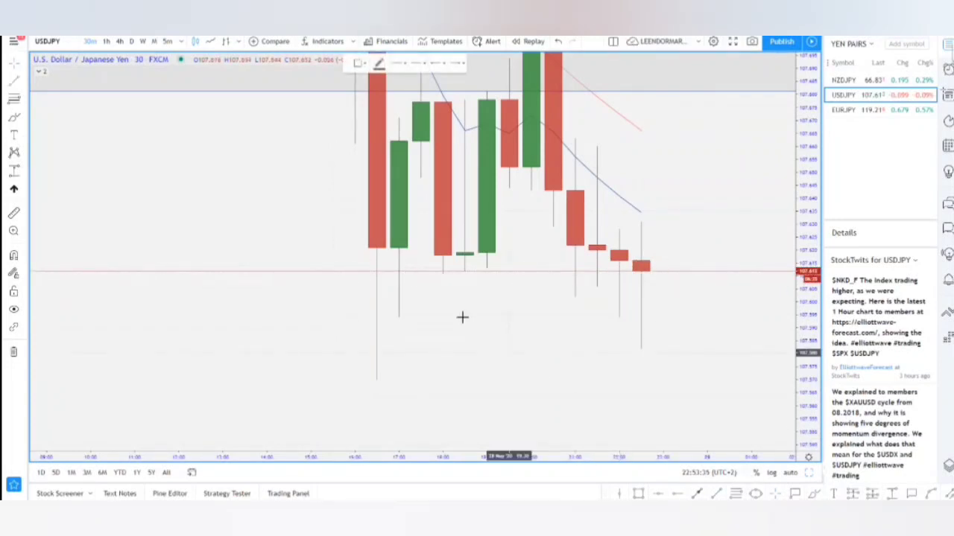
{"action": "left_click", "coordinate": [331, 269]}
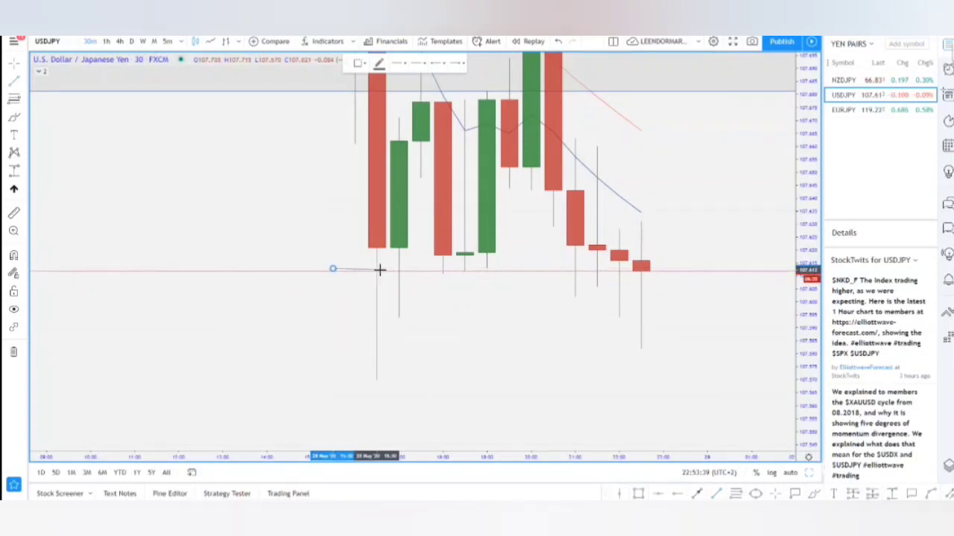
{"action": "left_click", "coordinate": [747, 269]}
{"action": "left_click_drag", "start_coordinate": [713, 305], "coordinate": [686, 281]}
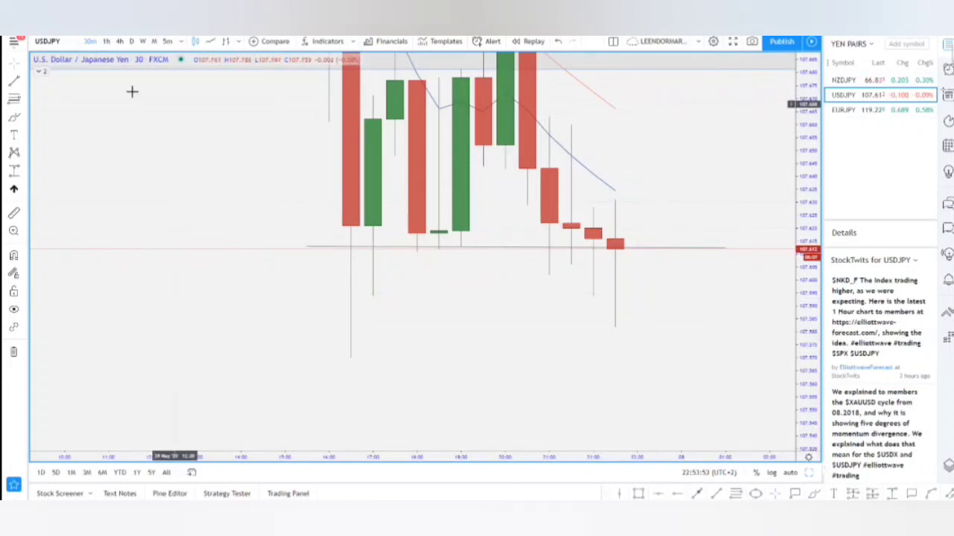
- Switch to the 15-minute timeframe and examine the candles around the new line, between the middle zone and the lower zone
{"action": "left_click", "coordinate": [181, 41]}
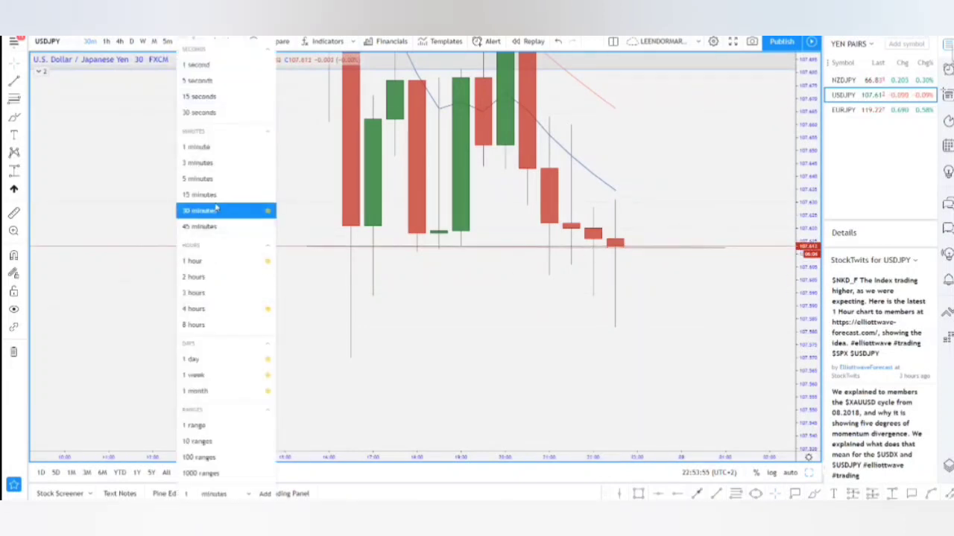
{"action": "left_click", "coordinate": [216, 194]}
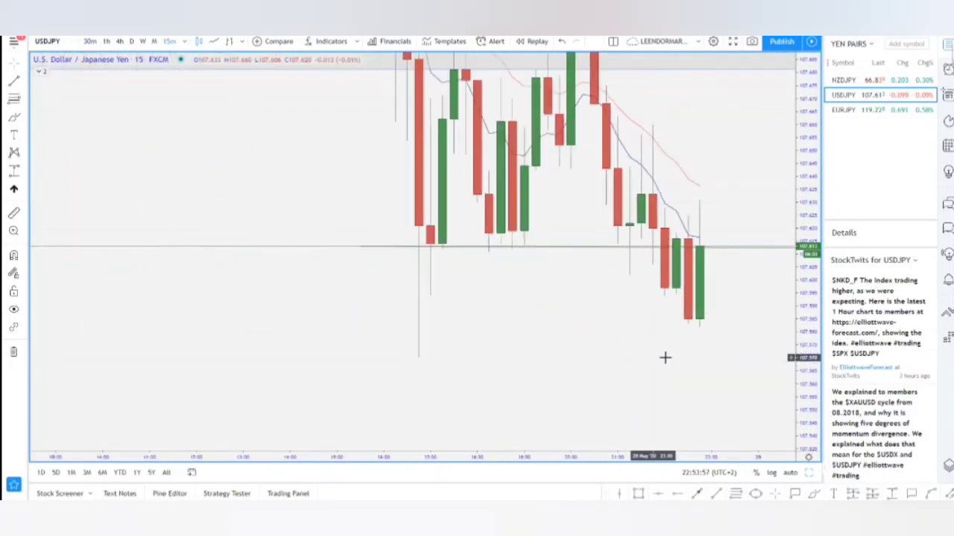
{"action": "left_click_drag", "start_coordinate": [606, 340], "coordinate": [562, 340]}
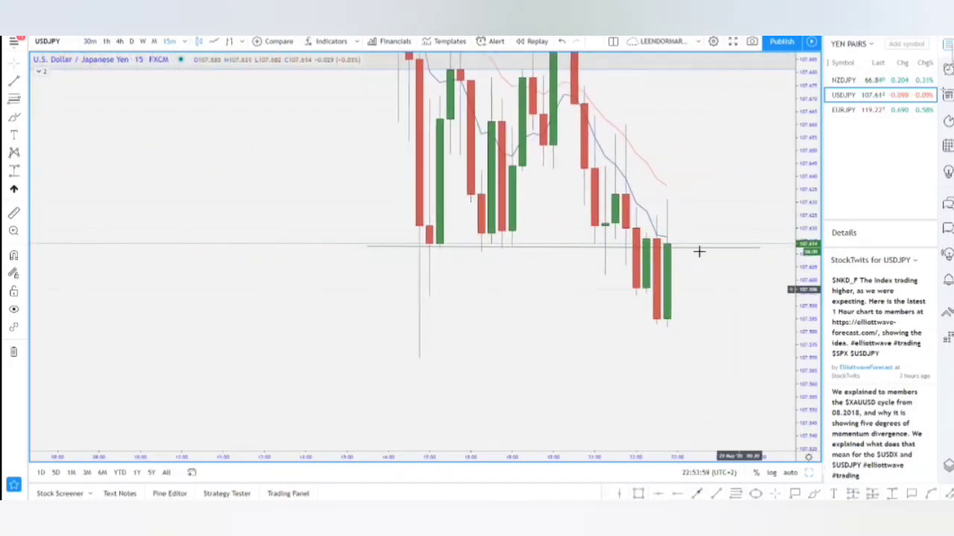
{"action": "left_click_drag", "start_coordinate": [808, 363], "coordinate": [808, 387]}
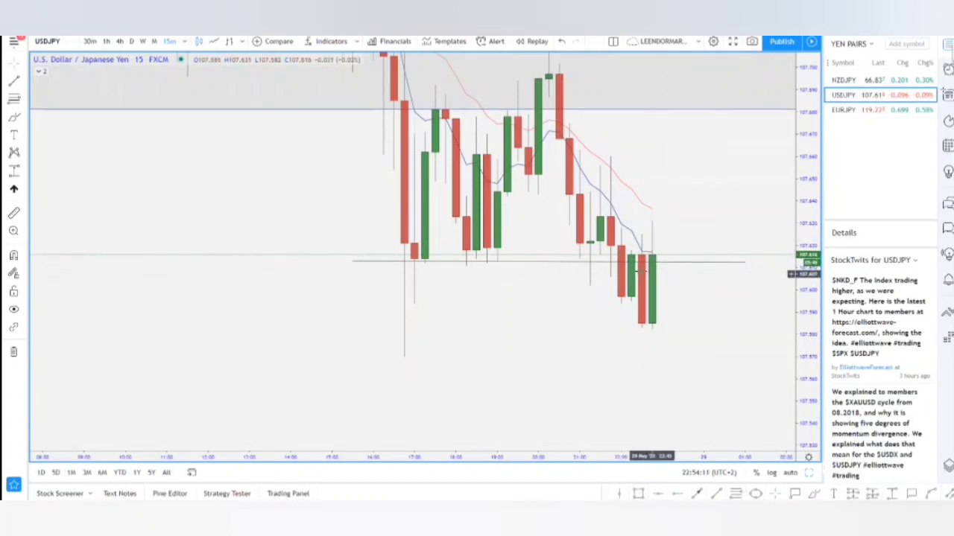
{"action": "scroll", "coordinate": [575, 283], "scroll_direction": "down", "scroll_amount": 5}
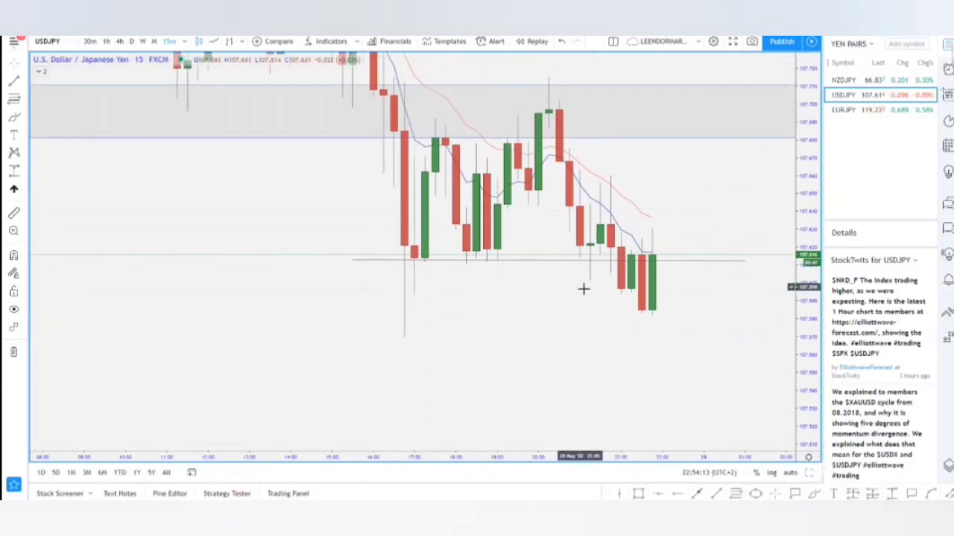
{"action": "left_click_drag", "start_coordinate": [796, 196], "coordinate": [798, 299]}
{"action": "left_click_drag", "start_coordinate": [673, 294], "coordinate": [655, 276]}
{"action": "left_click_drag", "start_coordinate": [765, 288], "coordinate": [688, 308]}
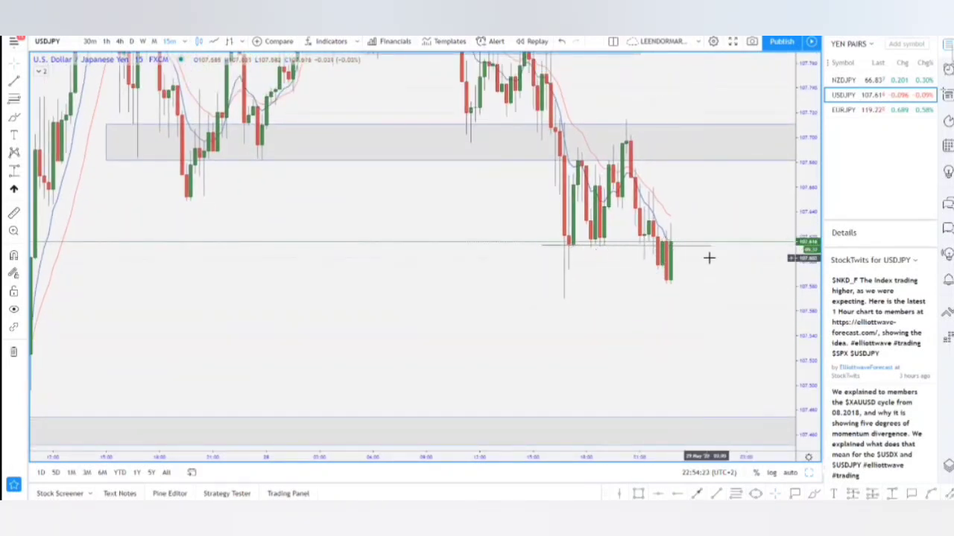
- Return to the 30-minute timeframe and review the price swings between the upper and lower zones
{"action": "left_click", "coordinate": [90, 41]}
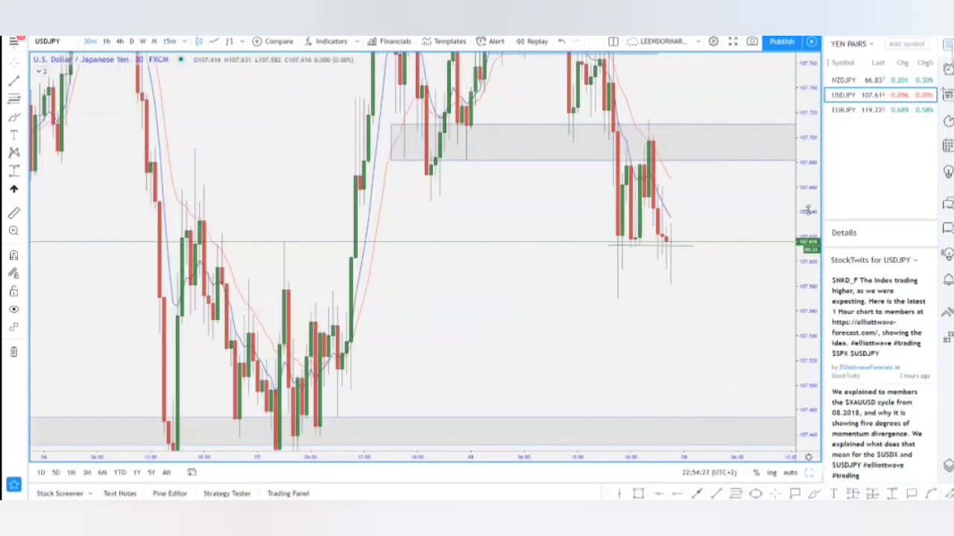
{"action": "left_click_drag", "start_coordinate": [809, 211], "coordinate": [798, 328]}
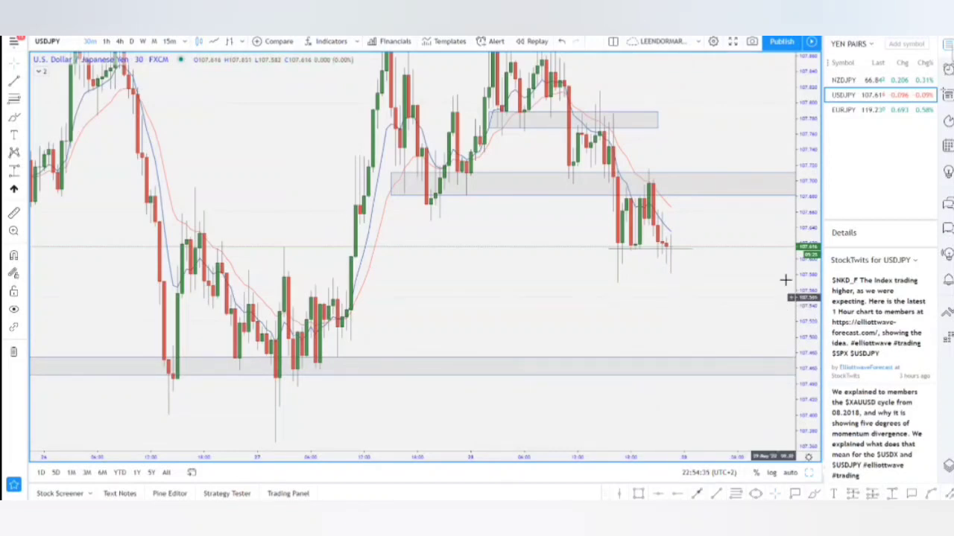
{"action": "scroll", "coordinate": [700, 285], "scroll_direction": "down", "scroll_amount": 5}
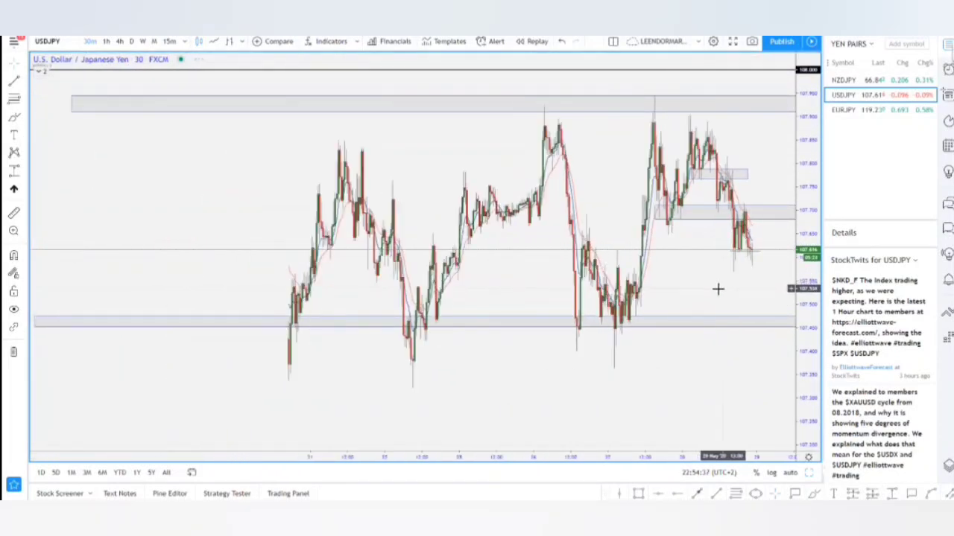
{"action": "scroll", "coordinate": [645, 289], "scroll_direction": "up", "scroll_amount": 5}
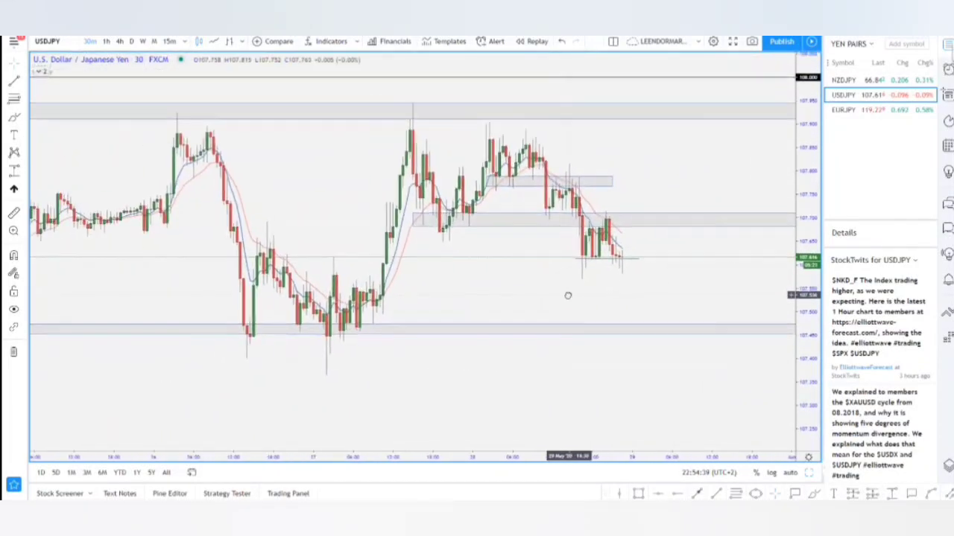
{"action": "left_click_drag", "start_coordinate": [807, 337], "coordinate": [804, 255]}
{"action": "left_click_drag", "start_coordinate": [641, 313], "coordinate": [666, 303]}
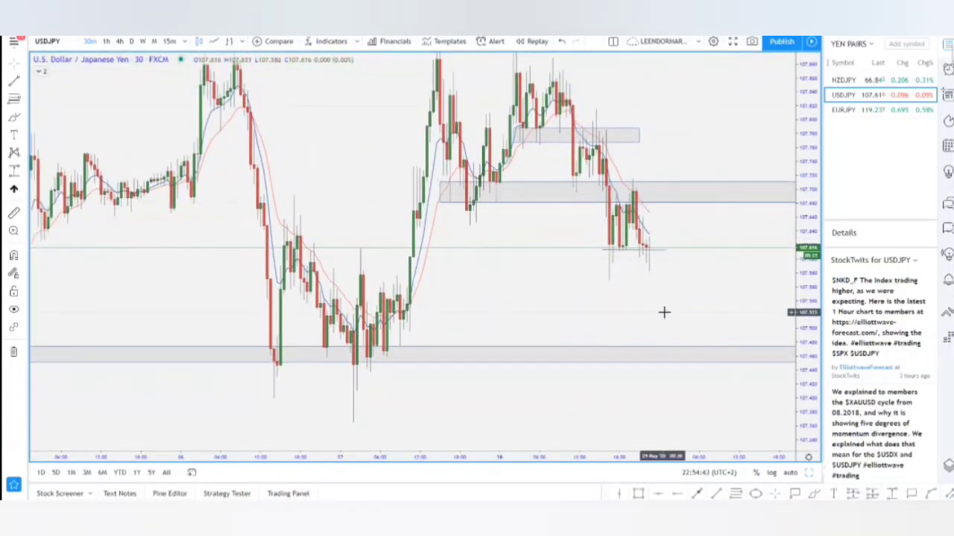
{"action": "scroll", "coordinate": [664, 312], "scroll_direction": "down", "scroll_amount": 5}
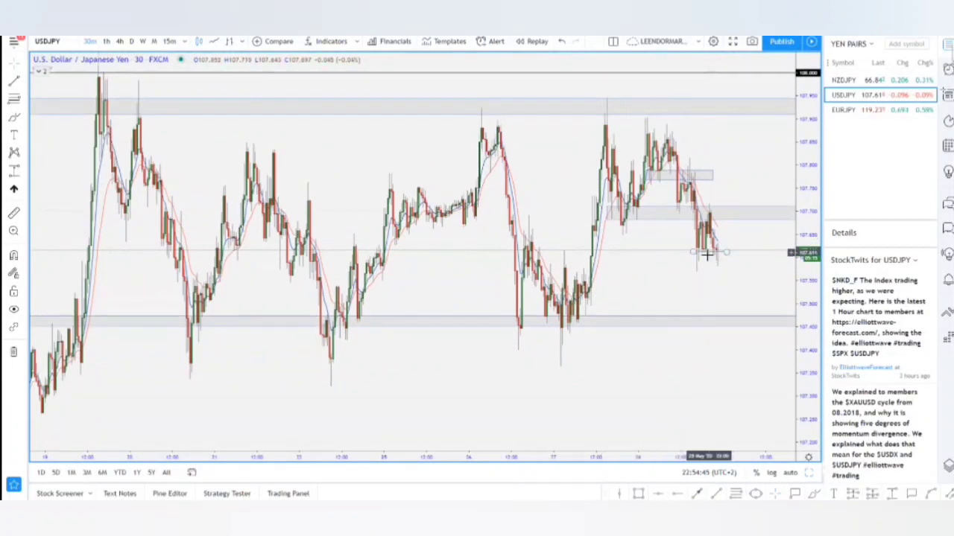
{"action": "left_click_drag", "start_coordinate": [702, 307], "coordinate": [654, 315]}
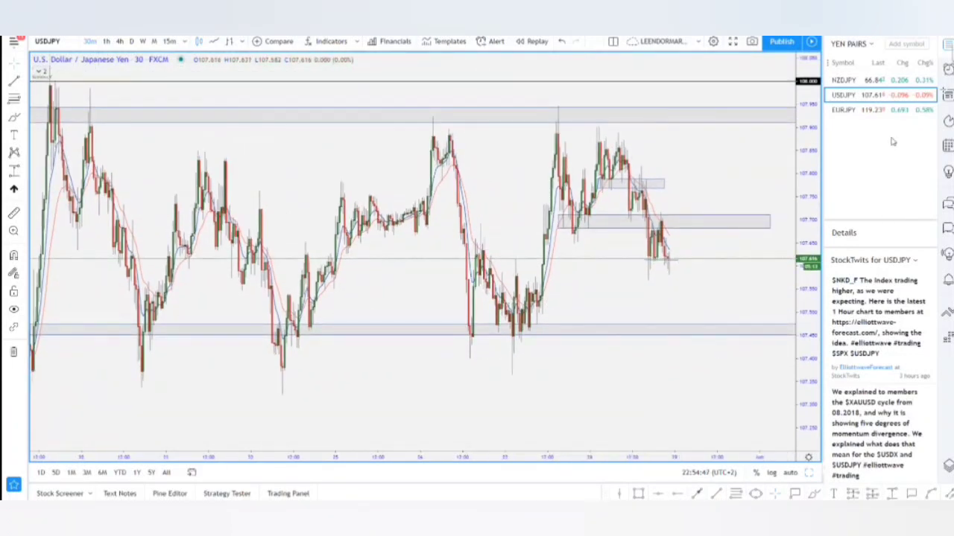
- Open NZDJPY from the yen pairs watchlist on the 4-hour timeframe, with the monthly 67.500 level and the existing zones framed
{"action": "left_click", "coordinate": [844, 110]}
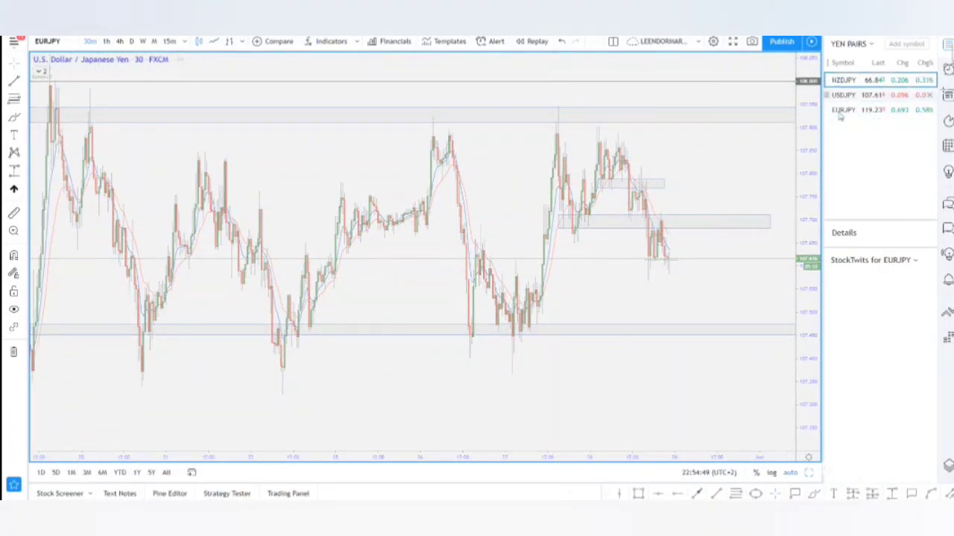
{"action": "left_click", "coordinate": [844, 80]}
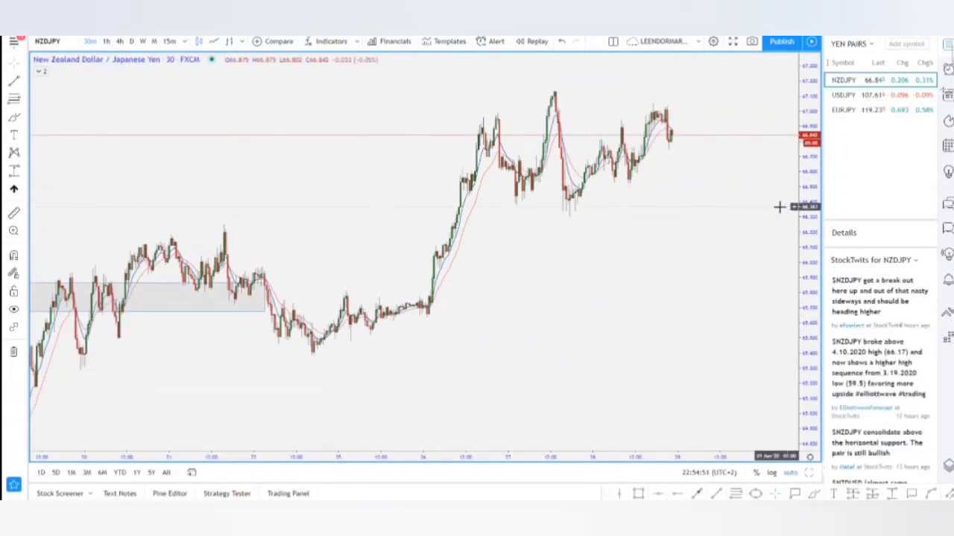
{"action": "right_click", "coordinate": [339, 226]}
{"action": "left_click", "coordinate": [452, 208]}
{"action": "scroll", "coordinate": [452, 208], "scroll_direction": "down", "scroll_amount": 10}
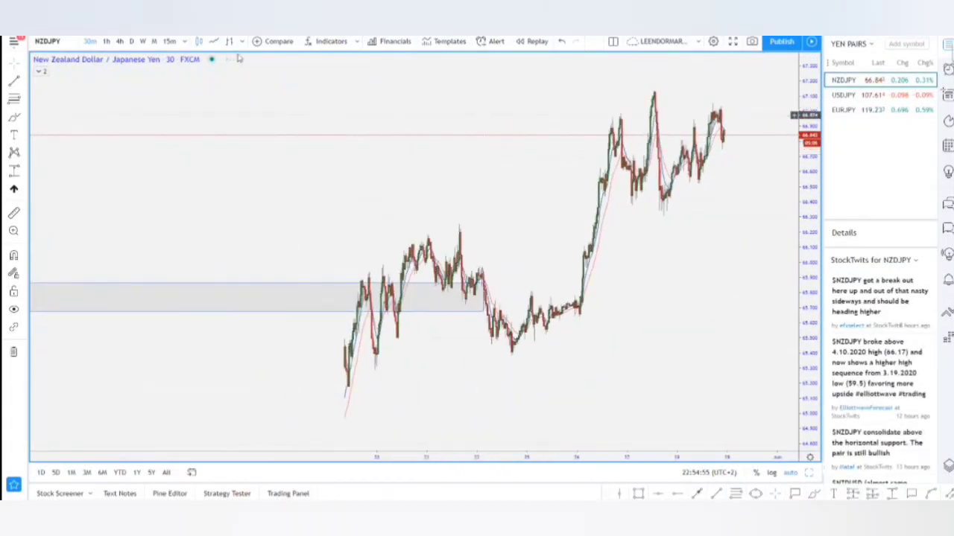
{"action": "left_click", "coordinate": [119, 41]}
{"action": "scroll", "coordinate": [775, 336], "scroll_direction": "down", "scroll_amount": 5}
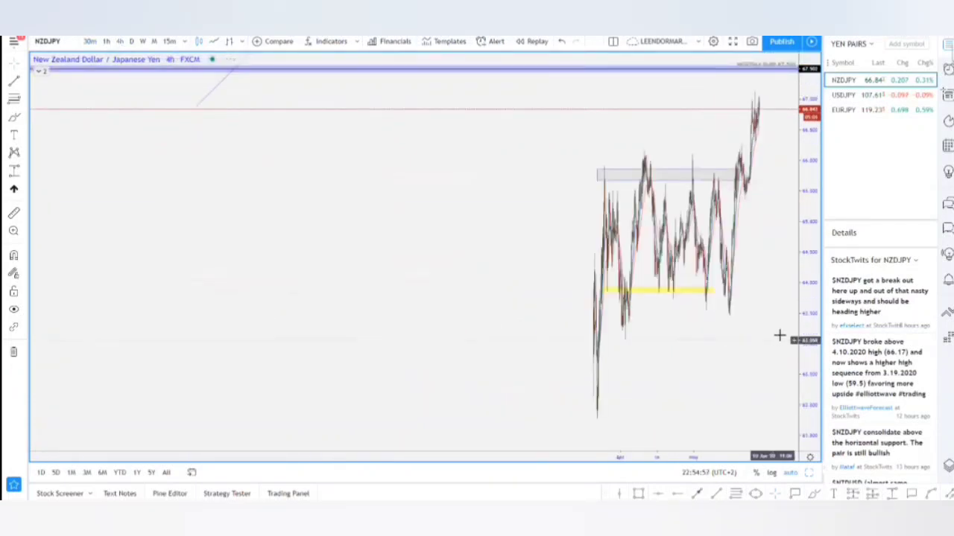
{"action": "scroll", "coordinate": [796, 298], "scroll_direction": "up", "scroll_amount": 5}
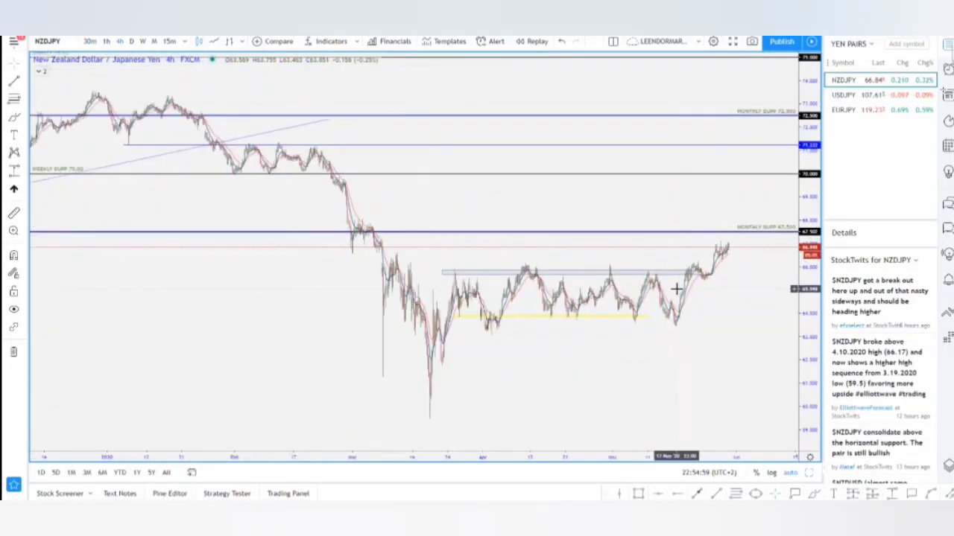
{"action": "left_click_drag", "start_coordinate": [800, 220], "coordinate": [799, 162]}
{"action": "left_click_drag", "start_coordinate": [749, 301], "coordinate": [768, 268]}
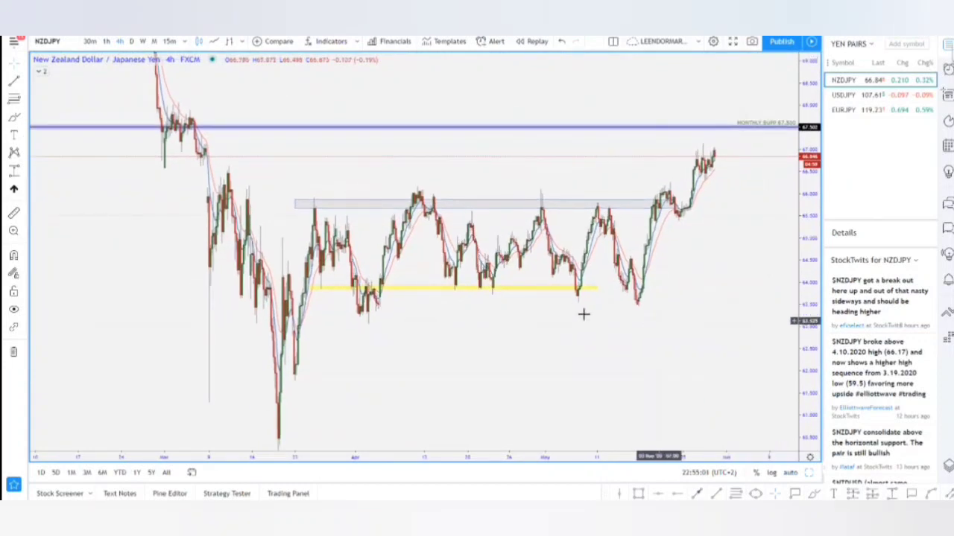
- Delete the yellow zone along the lows and the grey zone across the highs of the 4-hour range
{"action": "left_click", "coordinate": [552, 290]}
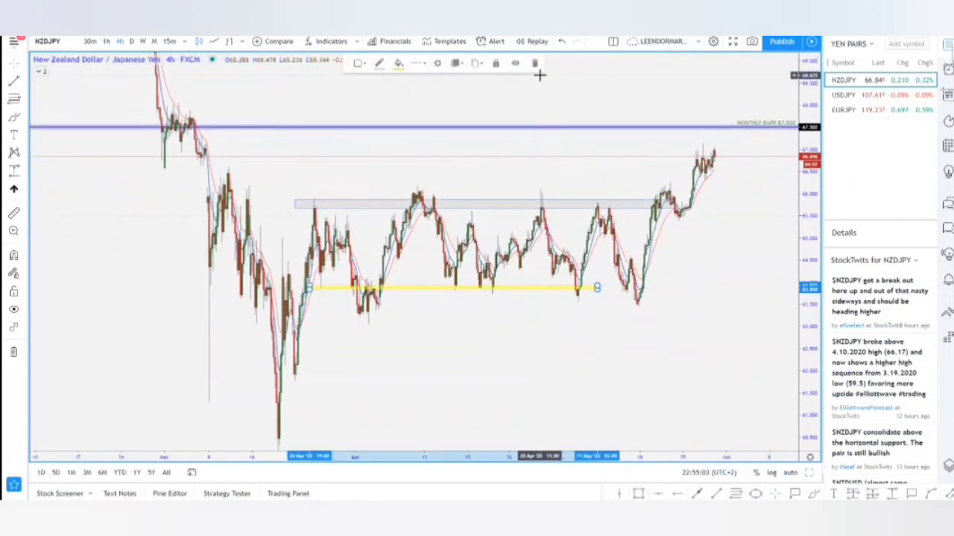
{"action": "left_click", "coordinate": [539, 76]}
{"action": "left_click", "coordinate": [551, 286]}
{"action": "key", "text": "Delete"}
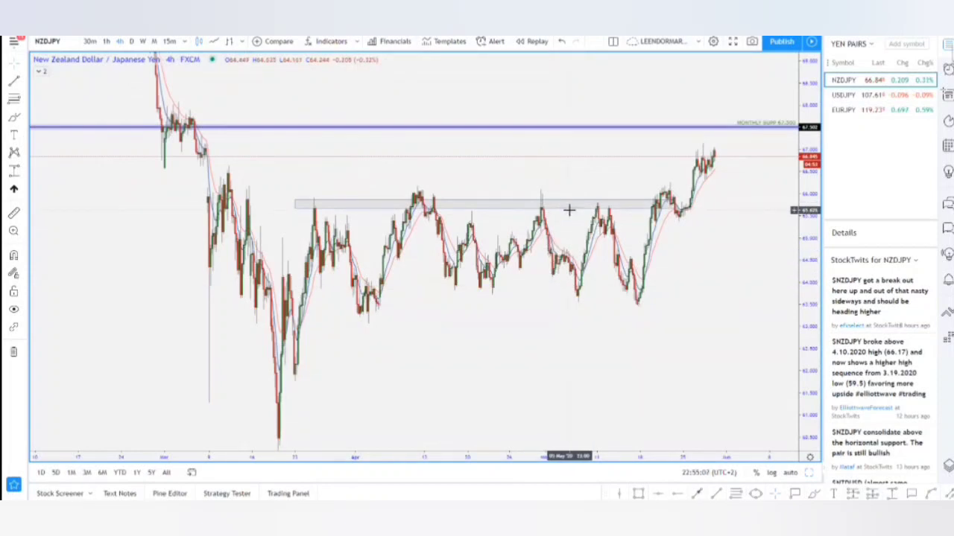
{"action": "left_click", "coordinate": [572, 210]}
{"action": "key", "text": "Delete"}
- Frame the 4-hour chart from the weekly 70.00 level down to the March low, including the latest candles
{"action": "left_click_drag", "start_coordinate": [659, 237], "coordinate": [651, 221]}
{"action": "scroll", "coordinate": [649, 340], "scroll_direction": "down", "scroll_amount": 3}
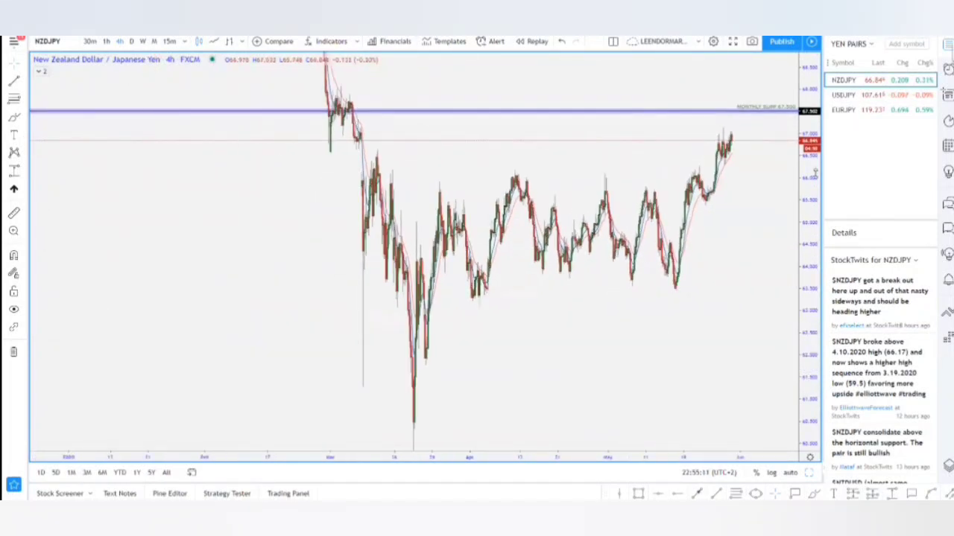
{"action": "left_click_drag", "start_coordinate": [812, 187], "coordinate": [813, 314]}
{"action": "left_click_drag", "start_coordinate": [685, 313], "coordinate": [603, 318]}
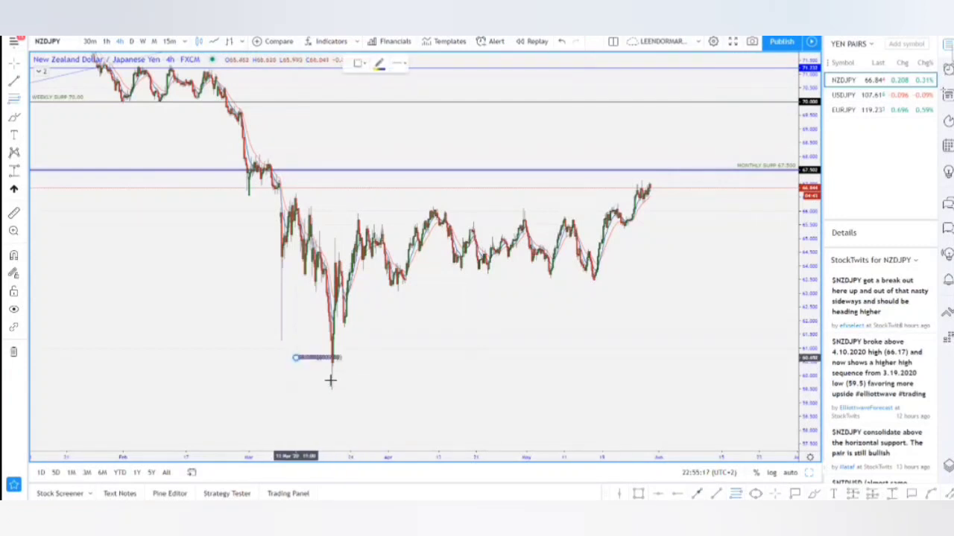
{"action": "left_click", "coordinate": [295, 358]}
{"action": "left_click", "coordinate": [347, 389]}
{"action": "key", "text": "Delete"}
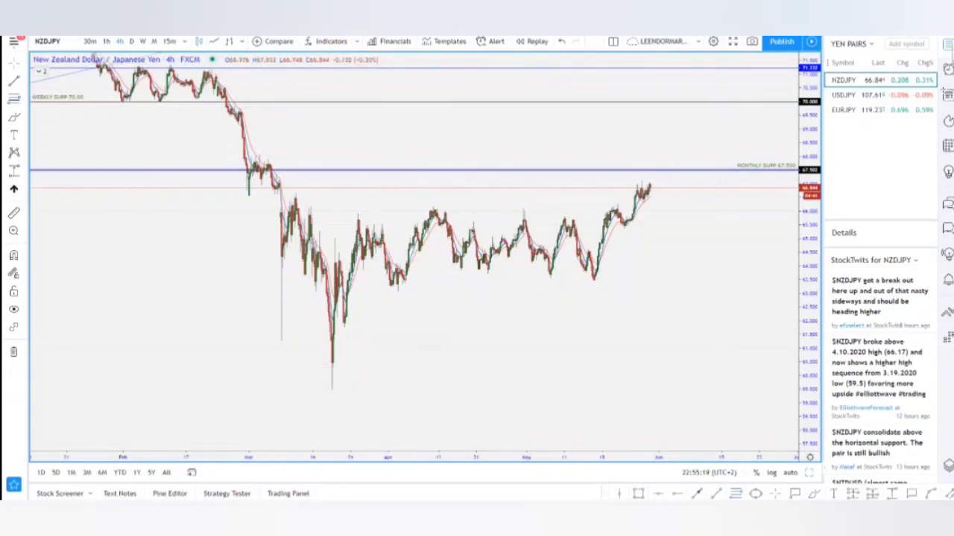
- Circle the mid-March low on the 4-hour chart with a tilted green ellipse
{"action": "left_click", "coordinate": [317, 352]}
{"action": "left_click", "coordinate": [318, 394]}
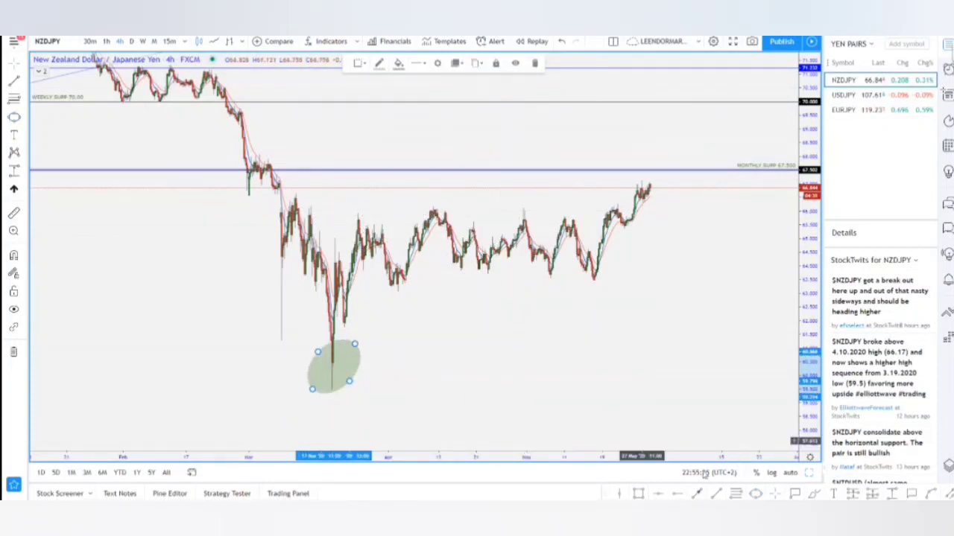
- Mark rectangle zones across the range highs, about 65.75 to 66.00, and along the range lows from about 63.35, both reaching early June
{"action": "left_click", "coordinate": [641, 494]}
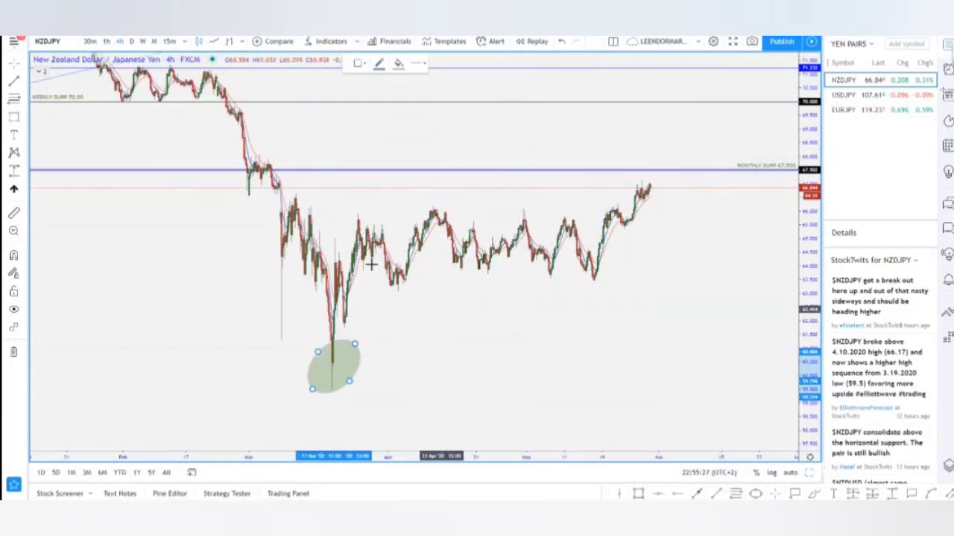
{"action": "left_click", "coordinate": [341, 218]}
{"action": "left_click", "coordinate": [480, 218]}
{"action": "mouse_move", "coordinate": [572, 216]}
{"action": "left_mouse_down"}
{"action": "mouse_move", "coordinate": [642, 215]}
{"action": "mouse_move", "coordinate": [557, 222]}
{"action": "left_mouse_up"}
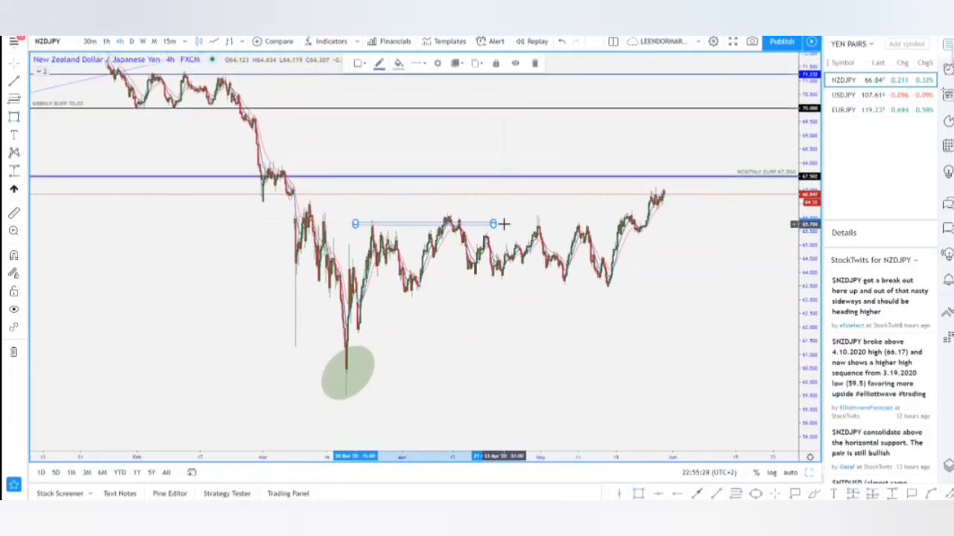
{"action": "left_click_drag", "start_coordinate": [494, 224], "coordinate": [684, 221]}
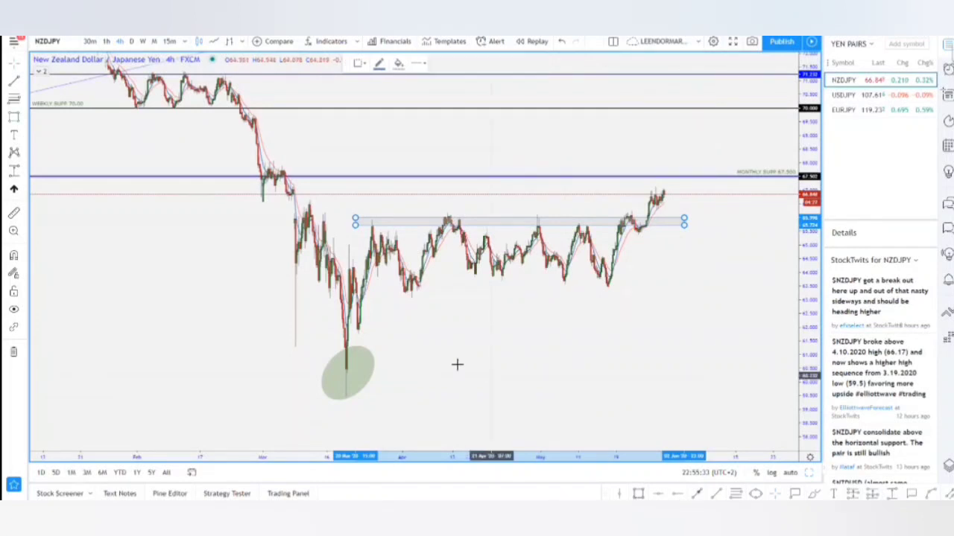
{"action": "left_click", "coordinate": [369, 289]}
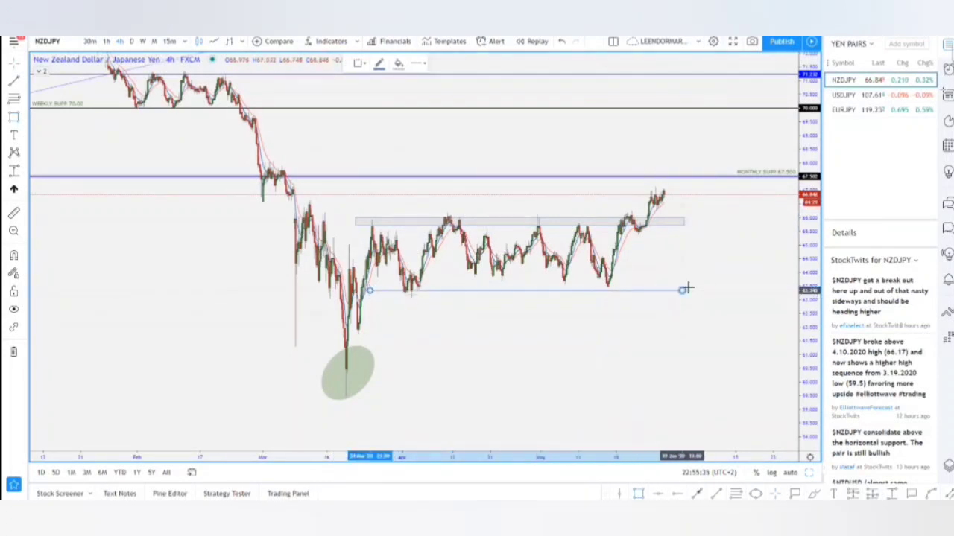
{"action": "left_click", "coordinate": [699, 284]}
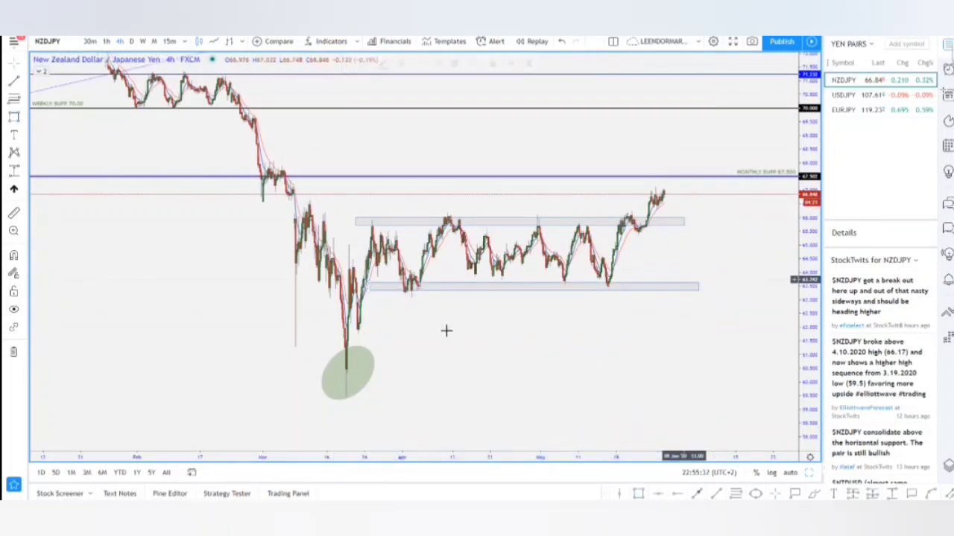
- Sketch a freehand path from the mid-March low through the range highs and lows, down for a retest, and up towards the weekly 70.00 level
{"action": "left_click", "coordinate": [378, 225]}
{"action": "left_click", "coordinate": [408, 295]}
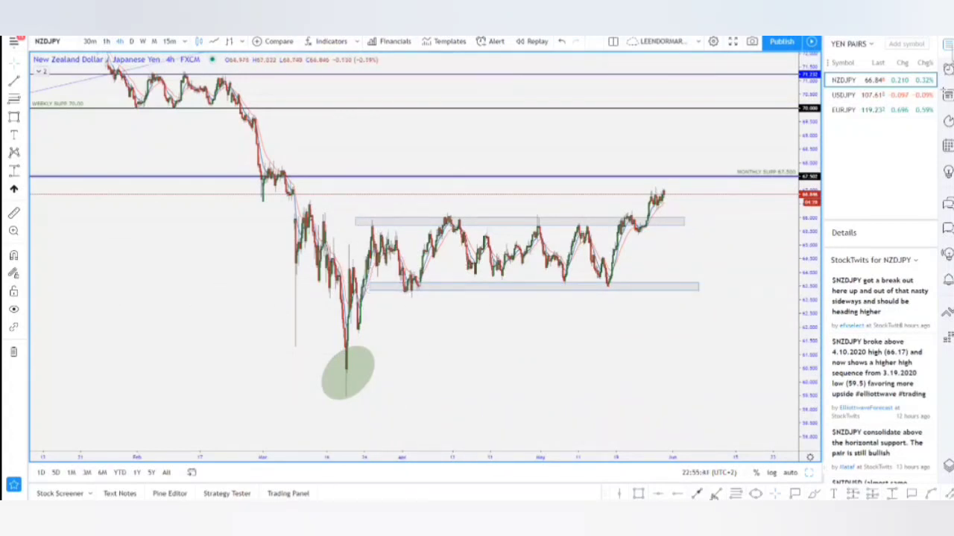
{"action": "left_click", "coordinate": [814, 495]}
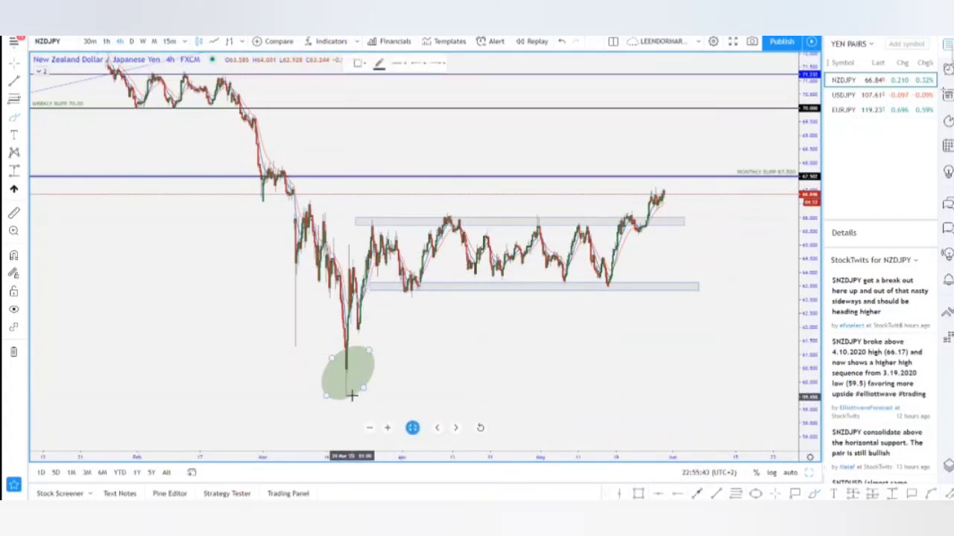
{"action": "mouse_move", "coordinate": [347, 385]}
{"action": "left_mouse_down"}
{"action": "mouse_move", "coordinate": [344, 406]}
{"action": "mouse_move", "coordinate": [395, 271]}
{"action": "mouse_move", "coordinate": [429, 216]}
{"action": "mouse_move", "coordinate": [449, 227]}
{"action": "mouse_move", "coordinate": [432, 215]}
{"action": "mouse_move", "coordinate": [488, 294]}
{"action": "mouse_move", "coordinate": [473, 275]}
{"action": "mouse_move", "coordinate": [499, 291]}
{"action": "mouse_move", "coordinate": [528, 281]}
{"action": "mouse_move", "coordinate": [654, 179]}
{"action": "mouse_move", "coordinate": [653, 192]}
{"action": "mouse_move", "coordinate": [695, 243]}
{"action": "mouse_move", "coordinate": [720, 214]}
{"action": "mouse_move", "coordinate": [737, 128]}
{"action": "left_mouse_up"}
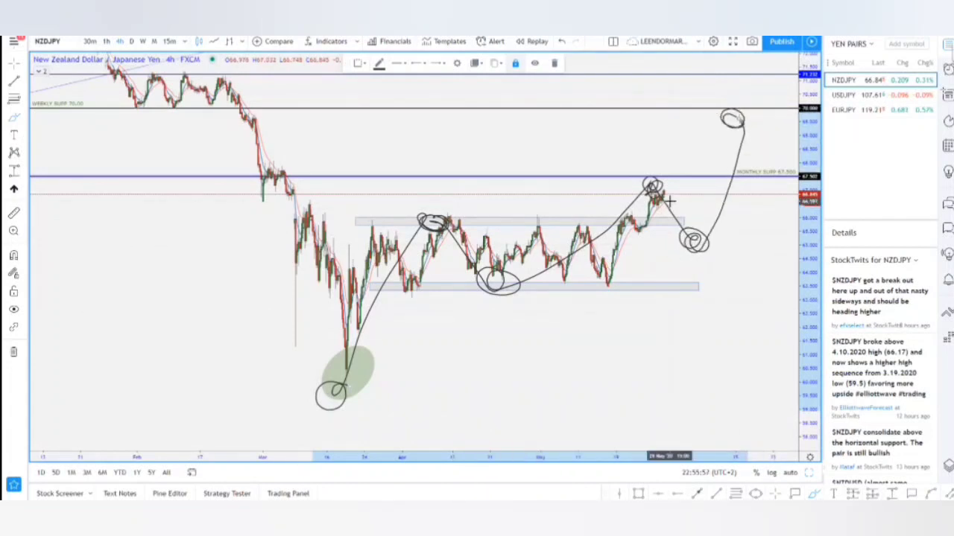
- Undo the freehand path, the two range zones, the green ellipse and the small Fibonacci at the March low
{"action": "key", "text": "ctrl+z"}
{"action": "key", "text": "ctrl+z"}
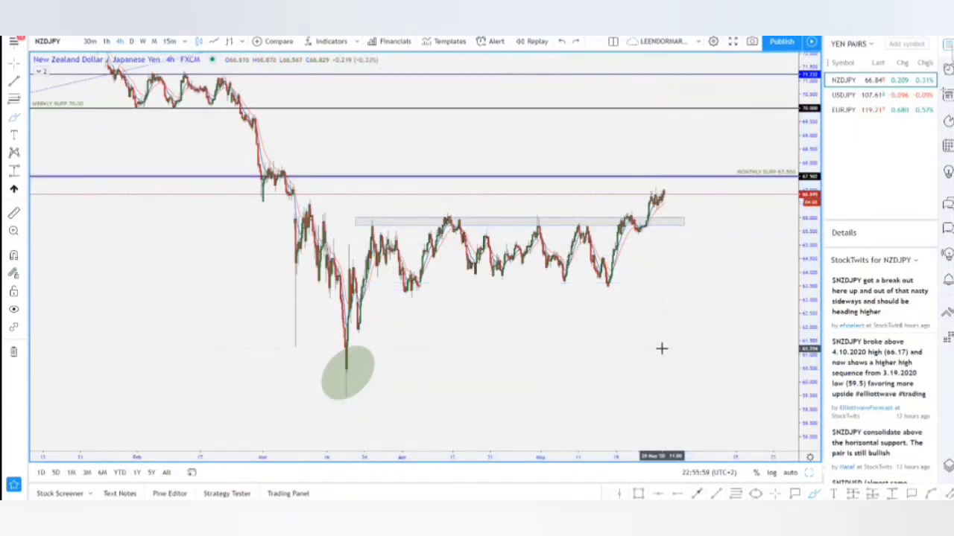
{"action": "key", "text": "ctrl+z"}
{"action": "key", "text": "ctrl+z"}
{"action": "key", "text": "ctrl+z"}
{"action": "key", "text": "ctrl+z"}
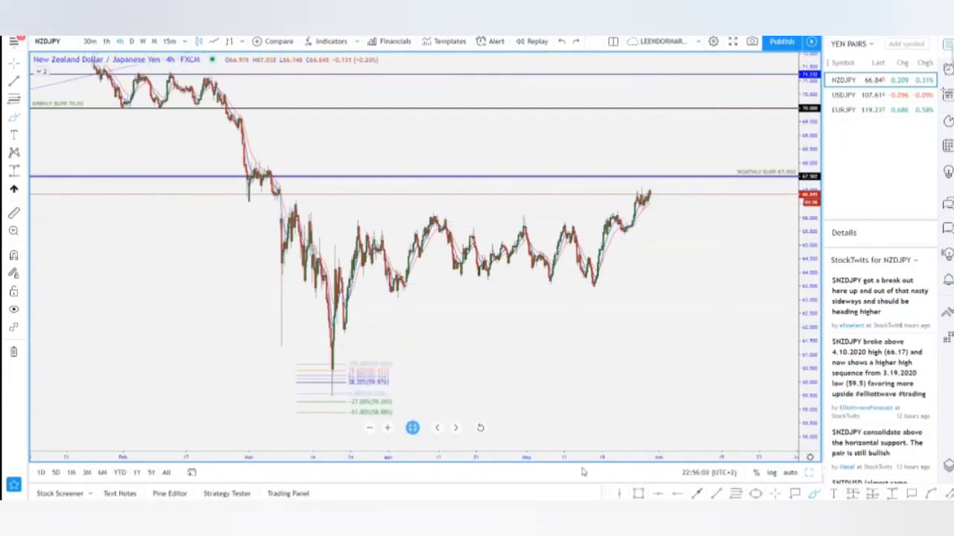
{"action": "key", "text": "ctrl+z"}
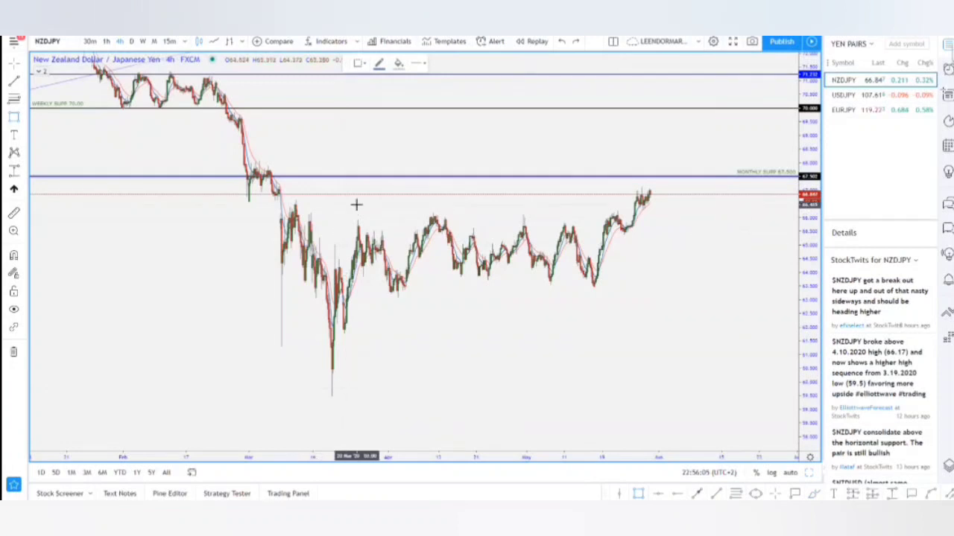
- Draw a rectangle zone across the range highs, about 65.65 to 65.90, from late March into June
{"action": "left_click_drag", "start_coordinate": [351, 221], "coordinate": [724, 226]}
{"action": "left_click", "coordinate": [725, 227]}
{"action": "left_click", "coordinate": [705, 257]}
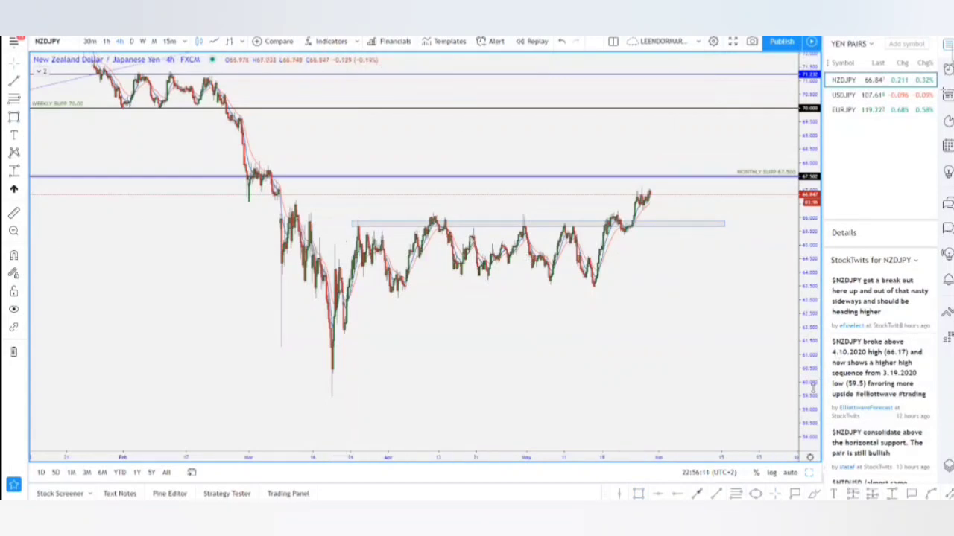
- Raise and narrow the range-high zone to about 66.05 to 66.15, extending its start back to mid-March
{"action": "scroll", "coordinate": [745, 198], "scroll_direction": "up", "scroll_amount": 5}
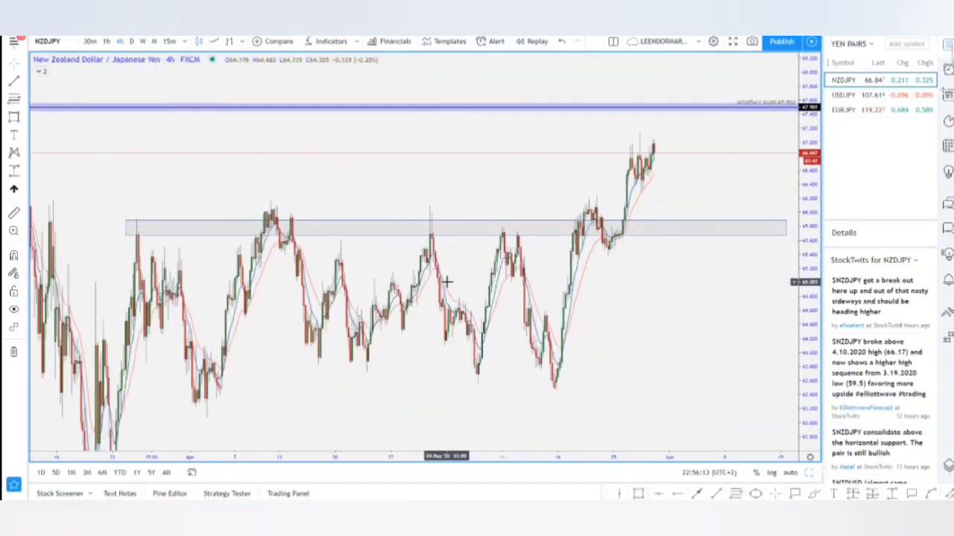
{"action": "scroll", "coordinate": [443, 283], "scroll_direction": "down", "scroll_amount": 6}
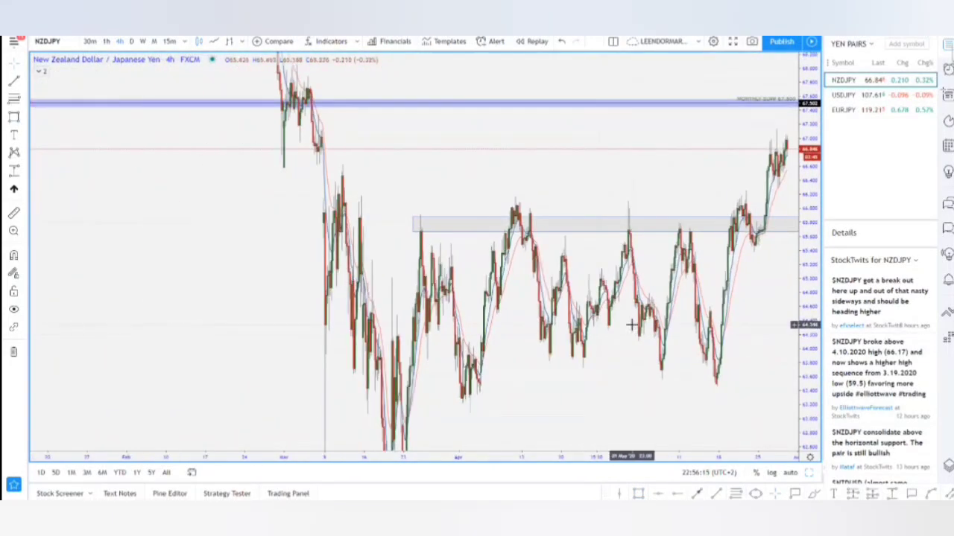
{"action": "left_click_drag", "start_coordinate": [589, 320], "coordinate": [500, 316]}
{"action": "left_click_drag", "start_coordinate": [807, 231], "coordinate": [807, 314]}
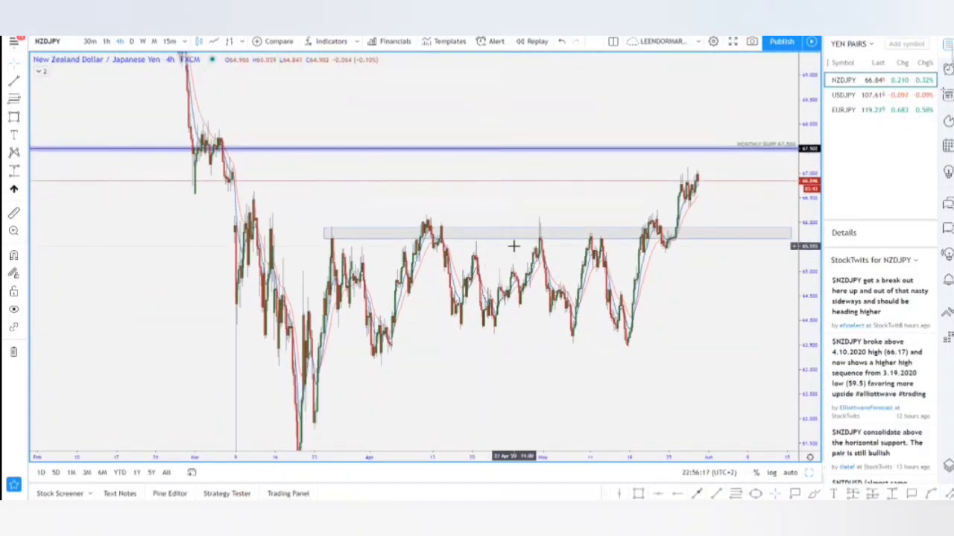
{"action": "left_click_drag", "start_coordinate": [512, 239], "coordinate": [515, 218]}
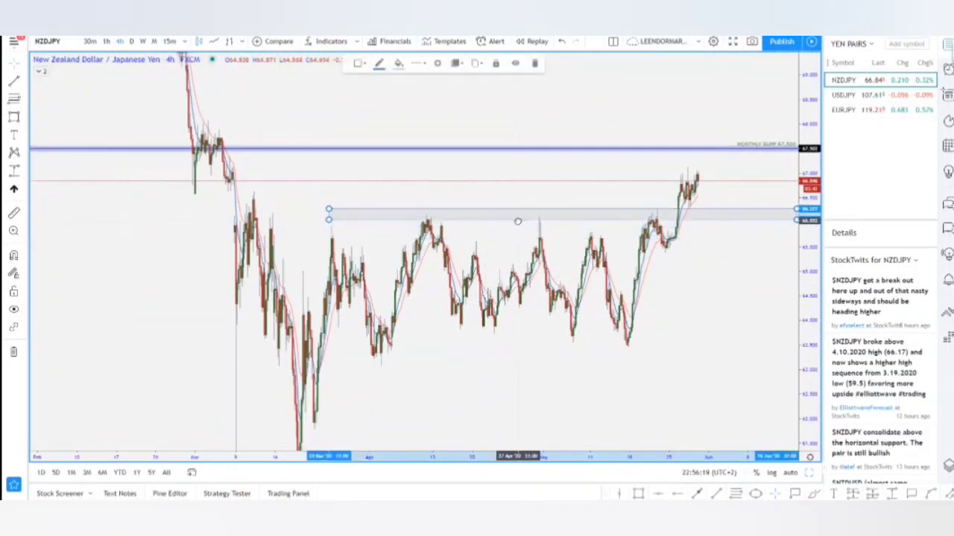
{"action": "scroll", "coordinate": [434, 221], "scroll_direction": "up", "scroll_amount": 3}
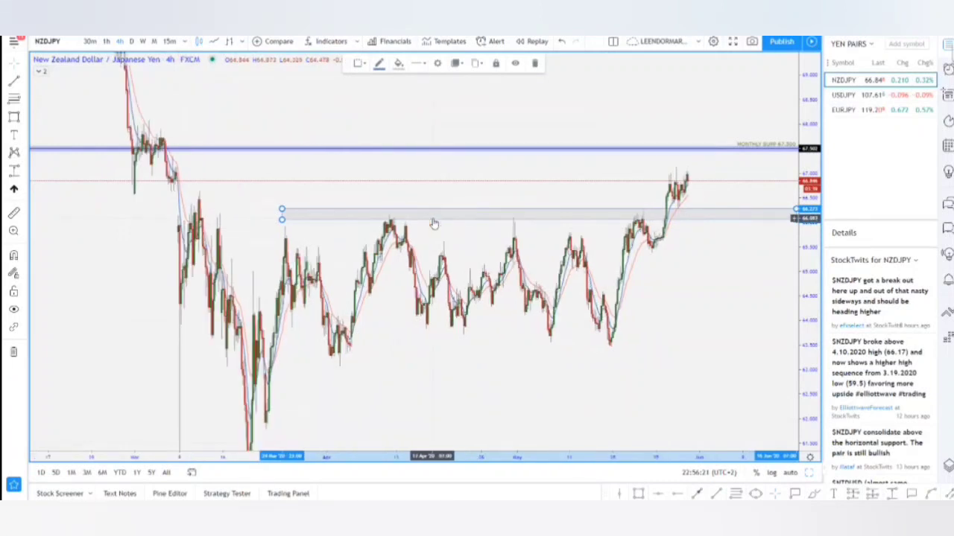
{"action": "left_click", "coordinate": [432, 230]}
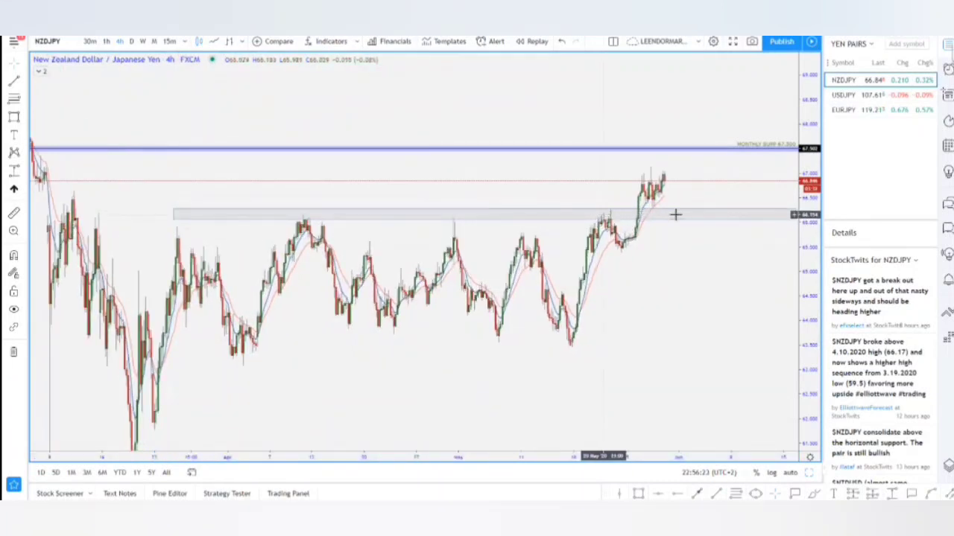
{"action": "left_click_drag", "start_coordinate": [173, 212], "coordinate": [115, 217]}
{"action": "left_click", "coordinate": [384, 139]}
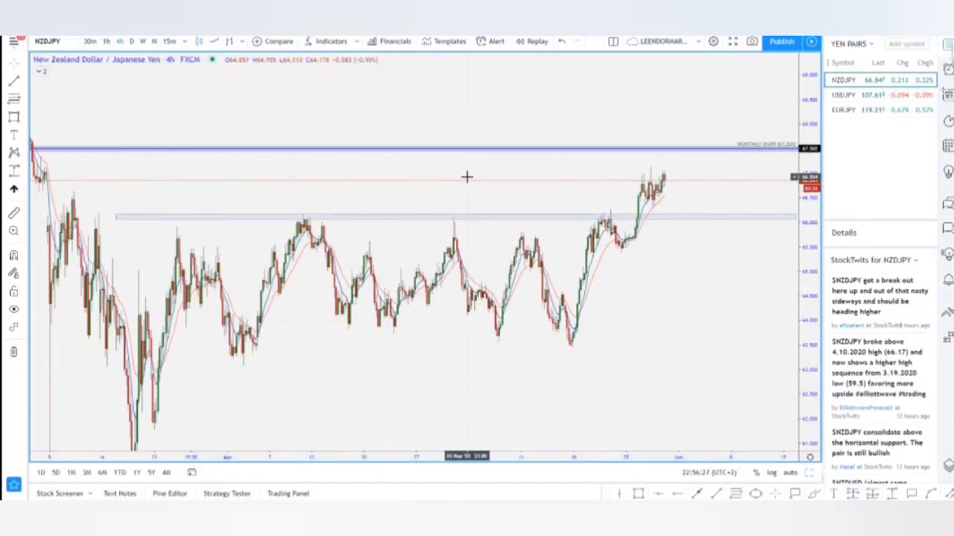
- Project arrows from the latest candle at about 66.85 down to the zone near 66.13, and up to the monthly 67.50 level
{"action": "left_click_drag", "start_coordinate": [424, 372], "coordinate": [455, 365]}
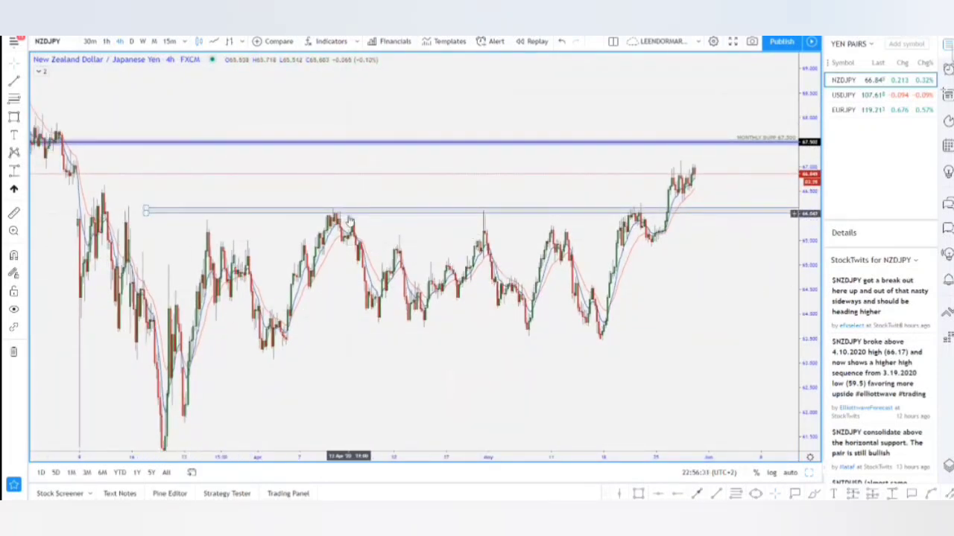
{"action": "left_click_drag", "start_coordinate": [702, 281], "coordinate": [687, 290]}
{"action": "left_click_drag", "start_coordinate": [711, 216], "coordinate": [705, 226]}
{"action": "left_click_drag", "start_coordinate": [809, 346], "coordinate": [809, 87]}
{"action": "left_click_drag", "start_coordinate": [760, 168], "coordinate": [788, 238]}
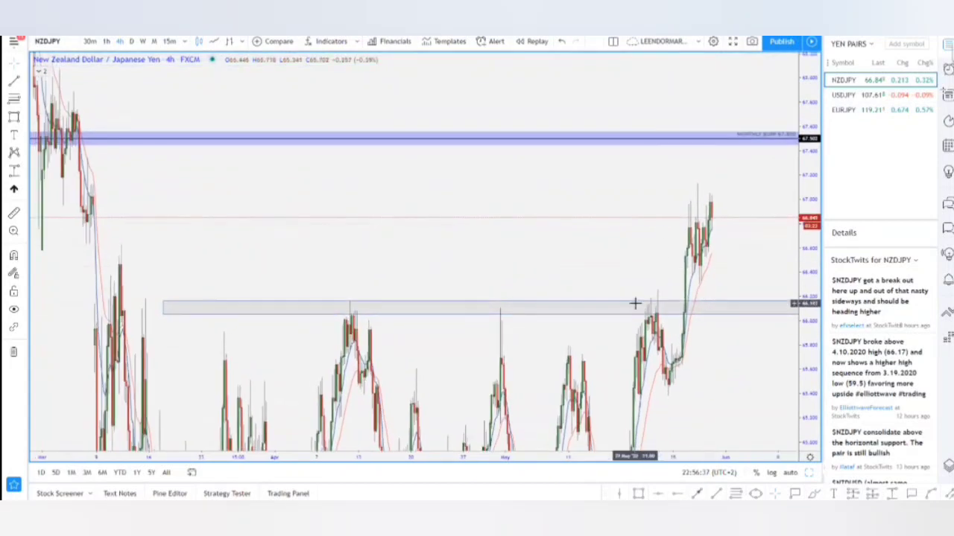
{"action": "scroll", "coordinate": [634, 300], "scroll_direction": "up", "scroll_amount": 10}
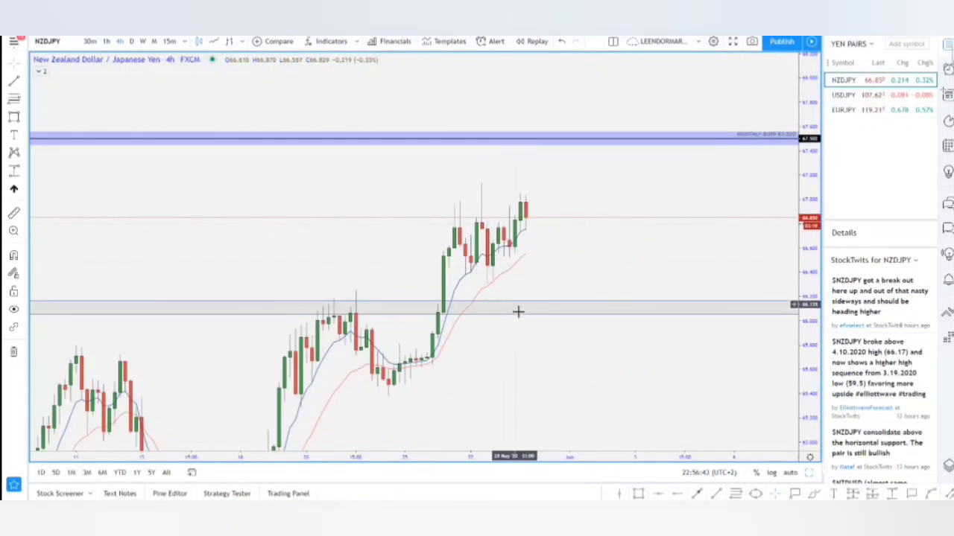
{"action": "left_click_drag", "start_coordinate": [580, 275], "coordinate": [520, 297]}
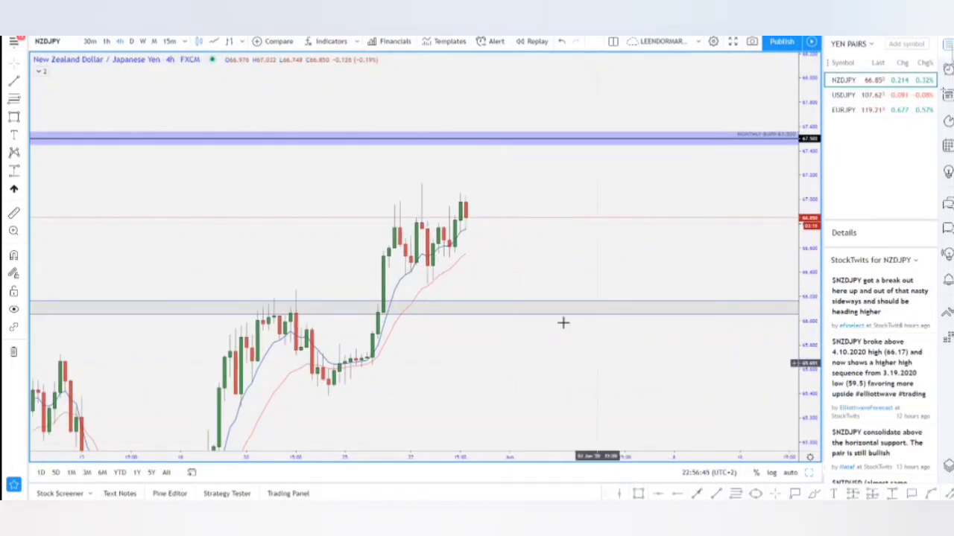
{"action": "mouse_move", "coordinate": [472, 215]}
{"action": "left_mouse_down"}
{"action": "mouse_move", "coordinate": [484, 219]}
{"action": "mouse_move", "coordinate": [508, 312]}
{"action": "left_mouse_up"}
{"action": "left_click", "coordinate": [699, 494]}
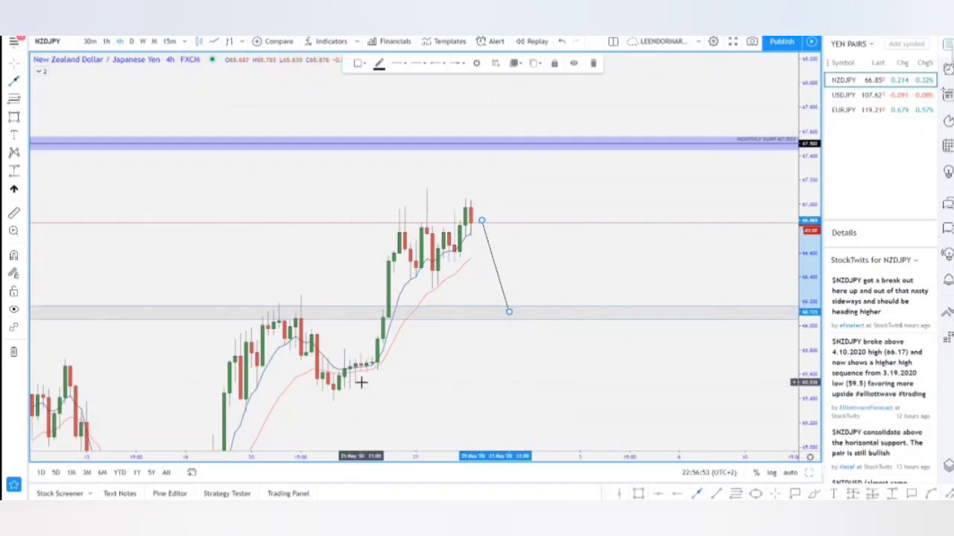
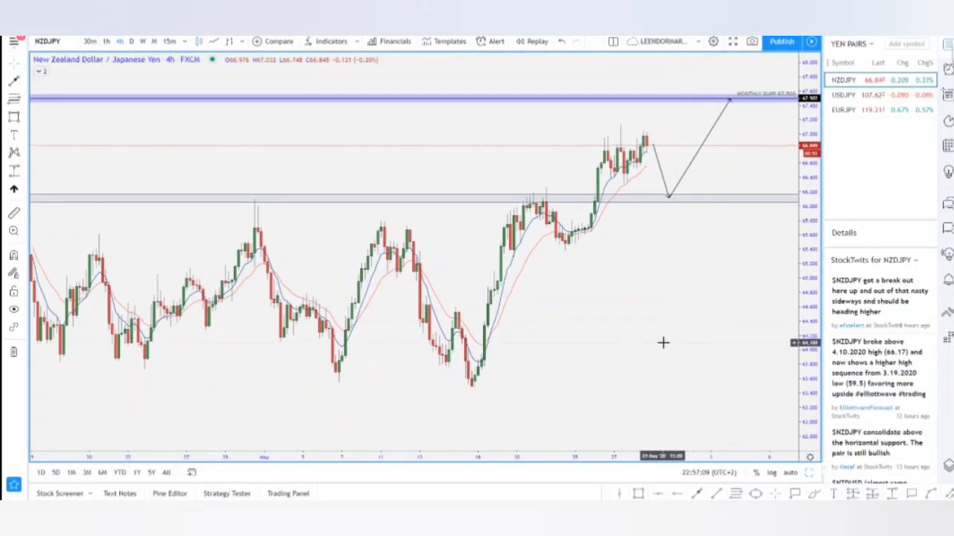
- Draw a Fibonacci retracement from the 22 March low near 61.80 up to the late-March high near 65.90
{"action": "scroll", "coordinate": [633, 363], "scroll_direction": "down", "scroll_amount": 5}
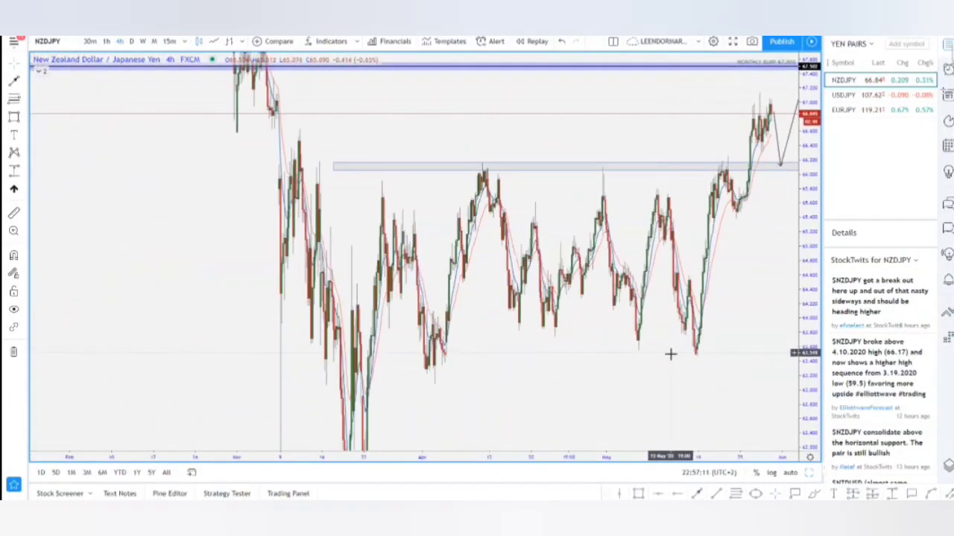
{"action": "left_click_drag", "start_coordinate": [810, 237], "coordinate": [809, 339]}
{"action": "left_click_drag", "start_coordinate": [696, 340], "coordinate": [736, 264]}
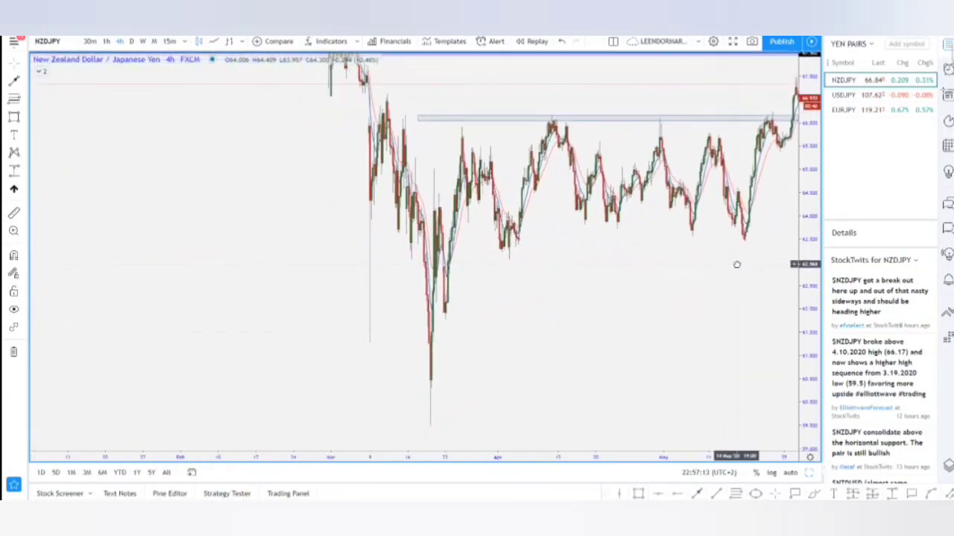
{"action": "scroll", "coordinate": [474, 324], "scroll_direction": "up", "scroll_amount": 5}
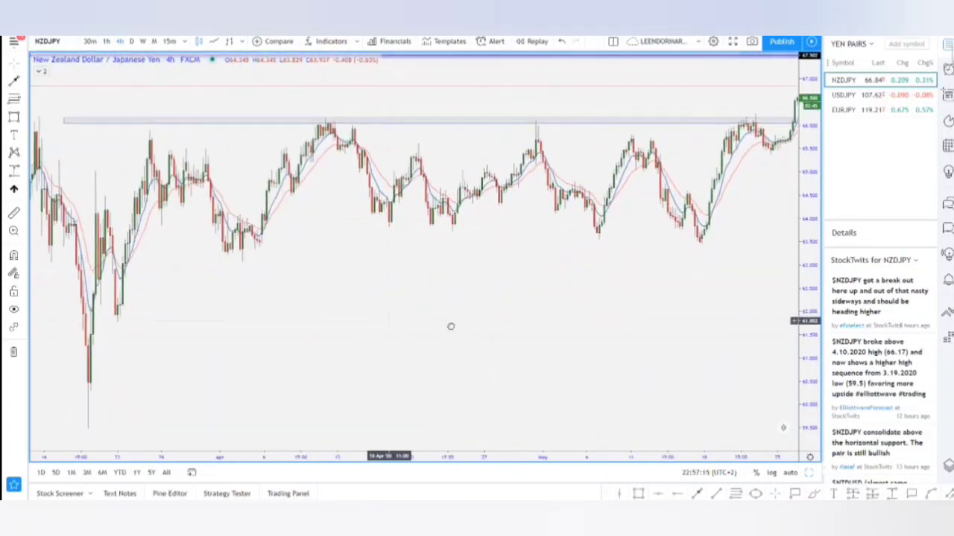
{"action": "left_click_drag", "start_coordinate": [450, 326], "coordinate": [602, 375]}
{"action": "left_click_drag", "start_coordinate": [554, 352], "coordinate": [723, 380]}
{"action": "left_click_drag", "start_coordinate": [809, 349], "coordinate": [810, 272]}
{"action": "left_click_drag", "start_coordinate": [697, 324], "coordinate": [736, 301]}
{"action": "scroll", "coordinate": [674, 320], "scroll_direction": "up", "scroll_amount": 7}
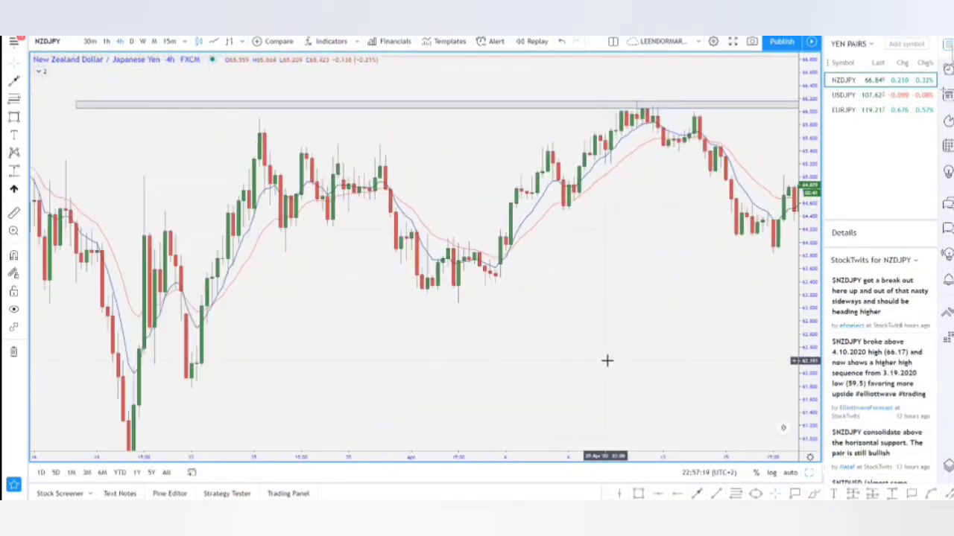
{"action": "left_click_drag", "start_coordinate": [715, 403], "coordinate": [771, 398]}
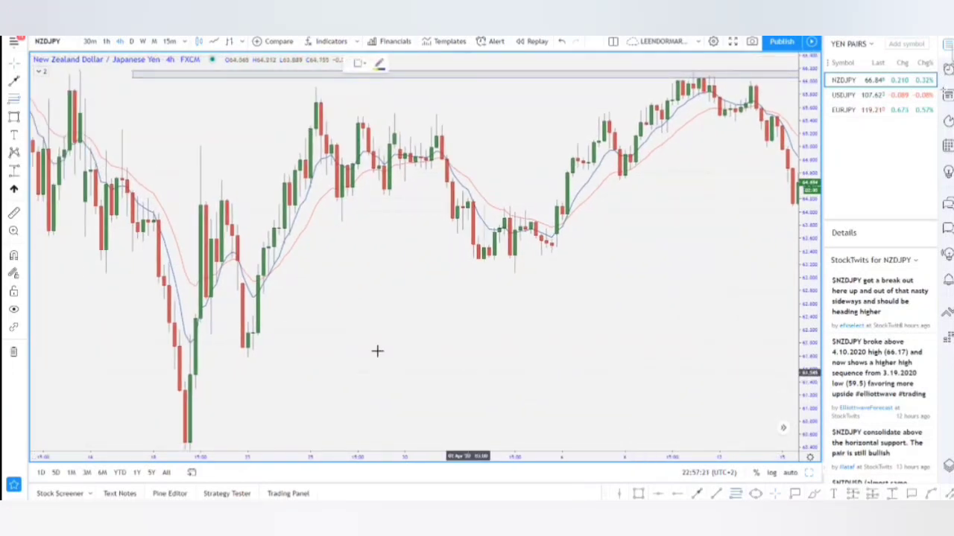
{"action": "left_click", "coordinate": [247, 358]}
{"action": "left_click", "coordinate": [624, 87]}
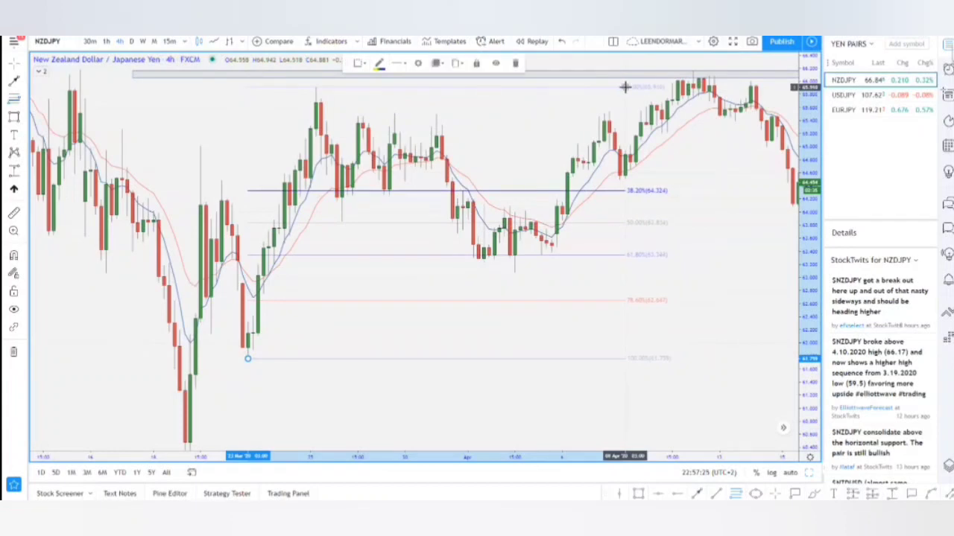
- Mark a small rectangle zone at about 63.90 to 63.95 over the early-April candles, just above the 50% Fibonacci level
{"action": "scroll", "coordinate": [690, 265], "scroll_direction": "up", "scroll_amount": 3}
{"action": "scroll", "coordinate": [708, 294], "scroll_direction": "up", "scroll_amount": 3}
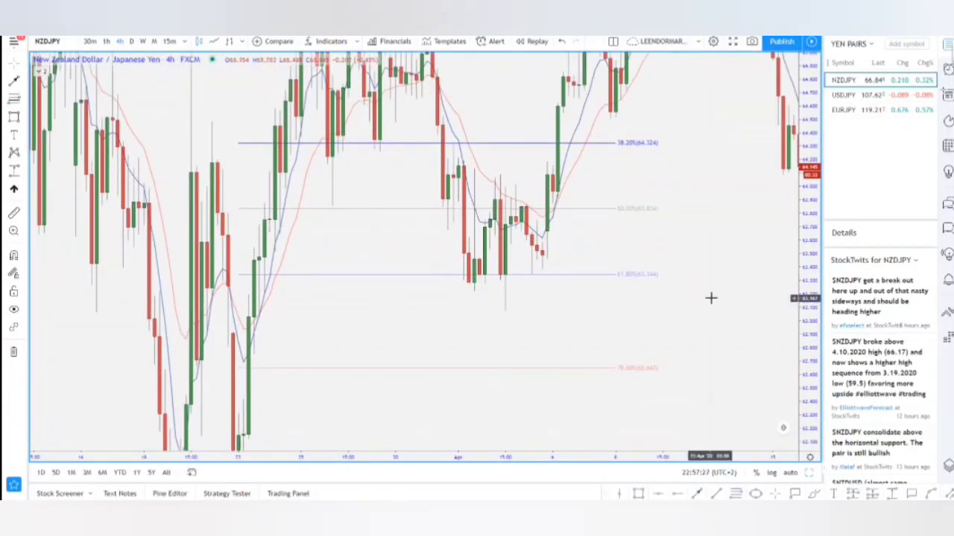
{"action": "left_click_drag", "start_coordinate": [481, 310], "coordinate": [562, 336]}
{"action": "scroll", "coordinate": [536, 336], "scroll_direction": "up", "scroll_amount": 9}
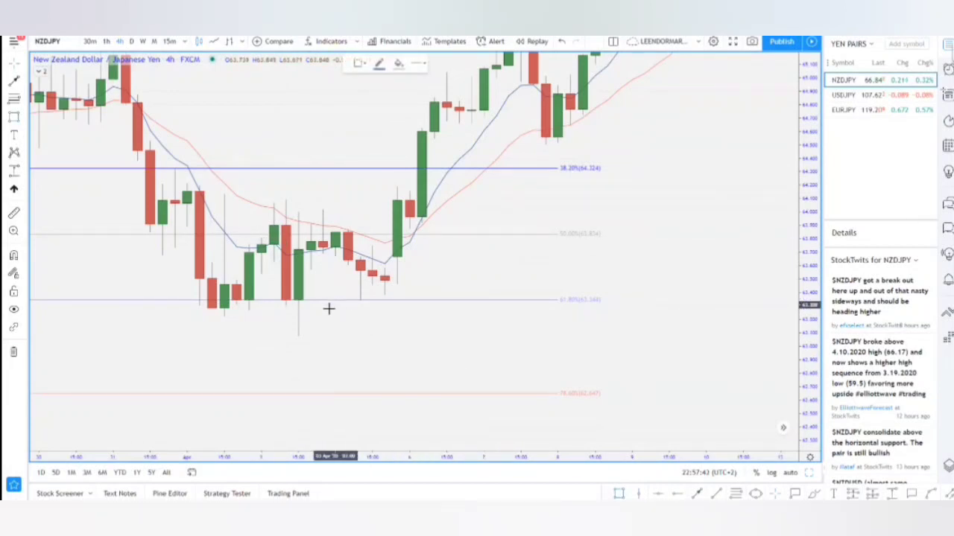
{"action": "left_click", "coordinate": [272, 222]}
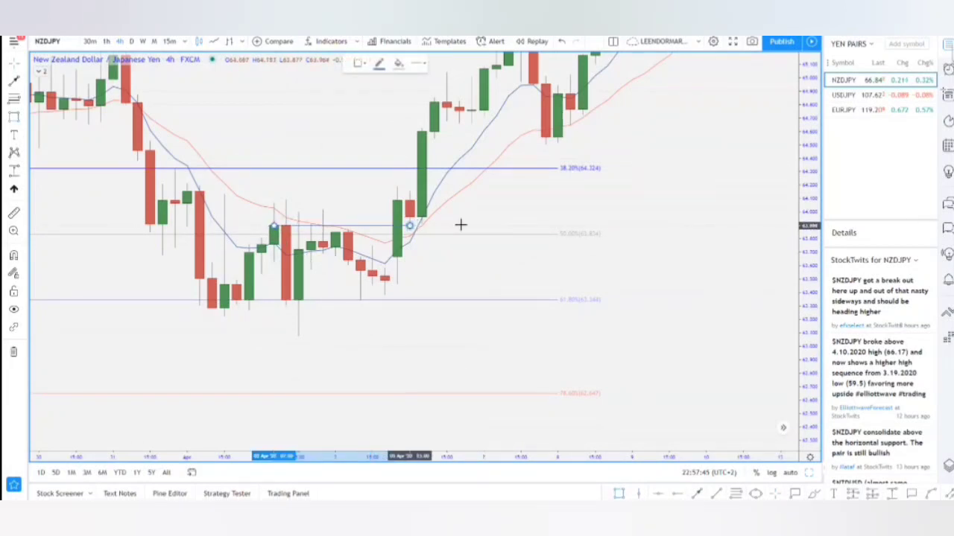
{"action": "left_click", "coordinate": [534, 219]}
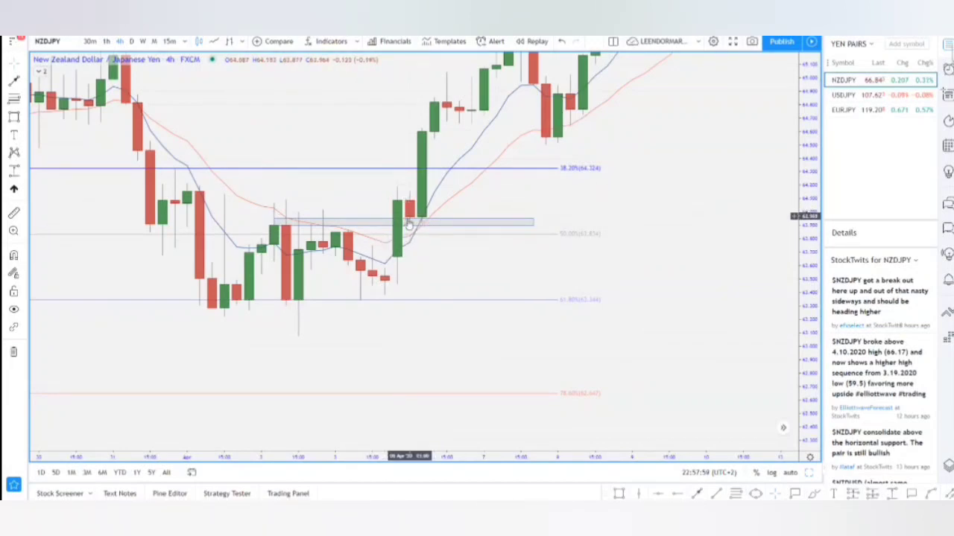
- Extend the Fibonacci retracement's levels forward to early June, keeping its high near 65.90
{"action": "scroll", "coordinate": [661, 351], "scroll_direction": "down", "scroll_amount": 5}
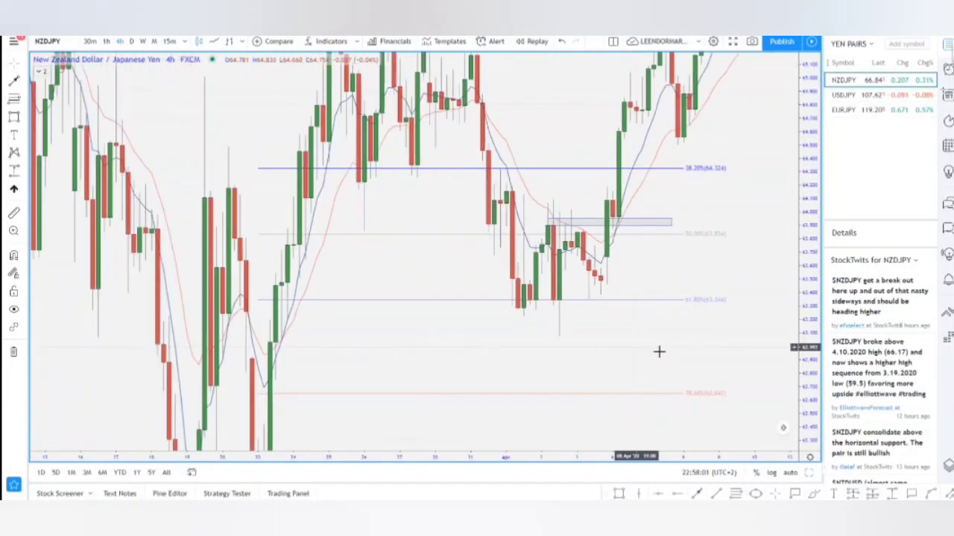
{"action": "left_click_drag", "start_coordinate": [807, 196], "coordinate": [807, 347]}
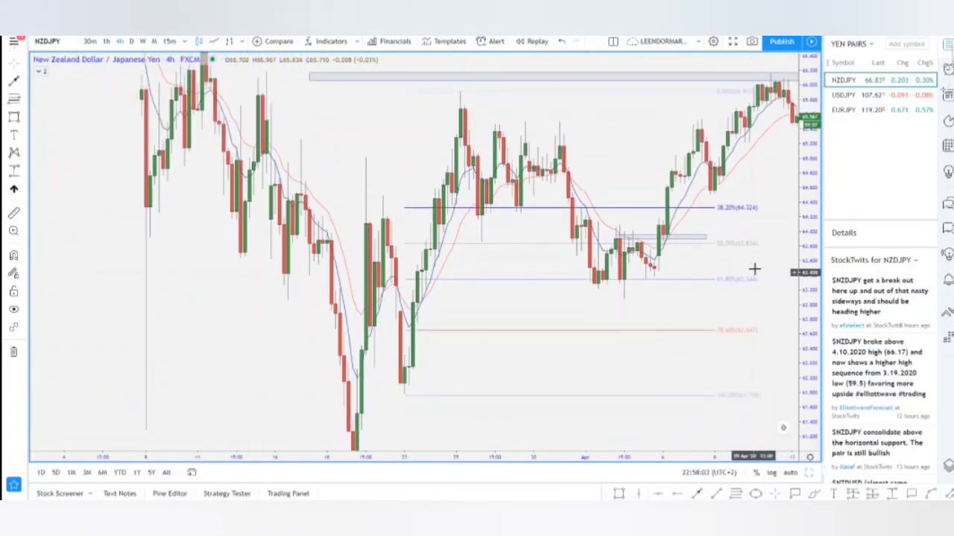
{"action": "left_click_drag", "start_coordinate": [748, 287], "coordinate": [443, 399]}
{"action": "scroll", "coordinate": [593, 407], "scroll_direction": "down", "scroll_amount": 9}
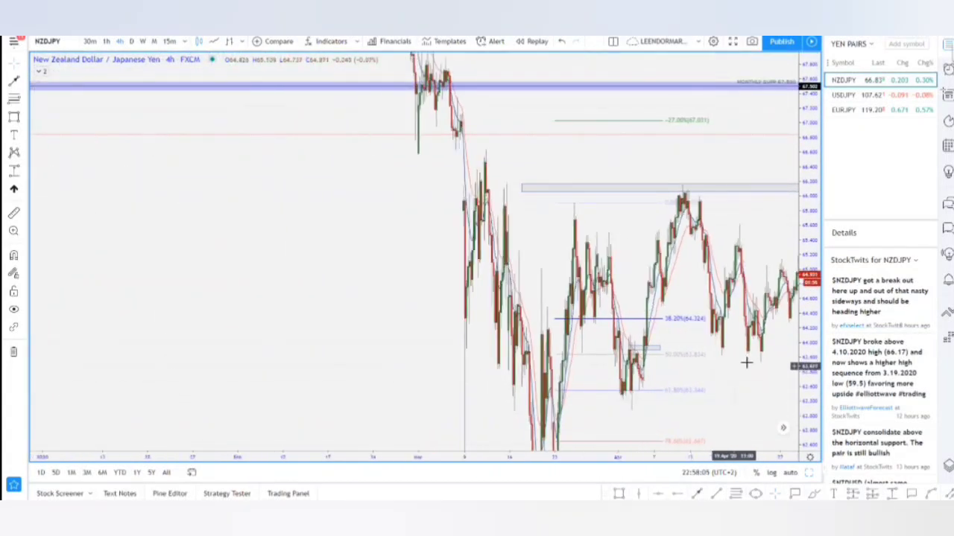
{"action": "left_click_drag", "start_coordinate": [722, 363], "coordinate": [437, 379]}
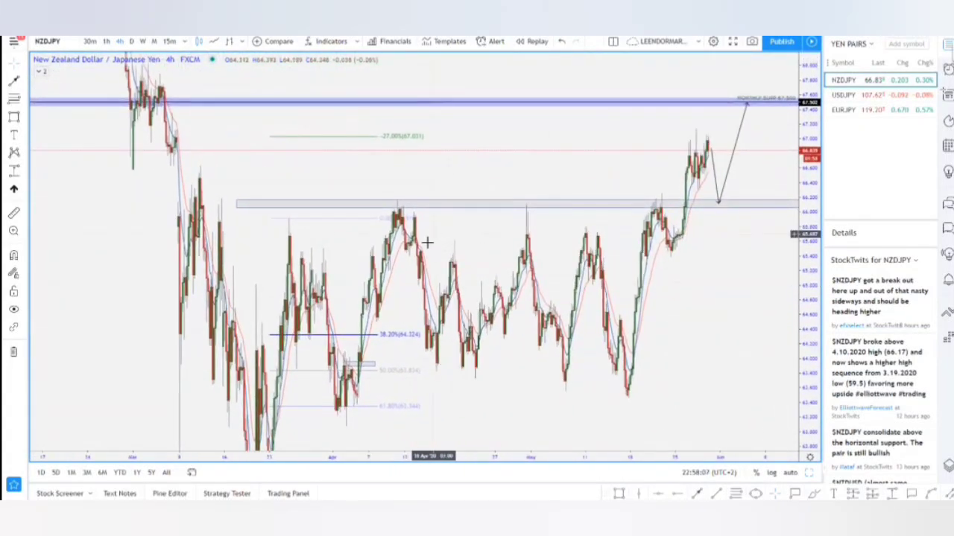
{"action": "left_click_drag", "start_coordinate": [380, 221], "coordinate": [718, 218]}
{"action": "left_click", "coordinate": [703, 279]}
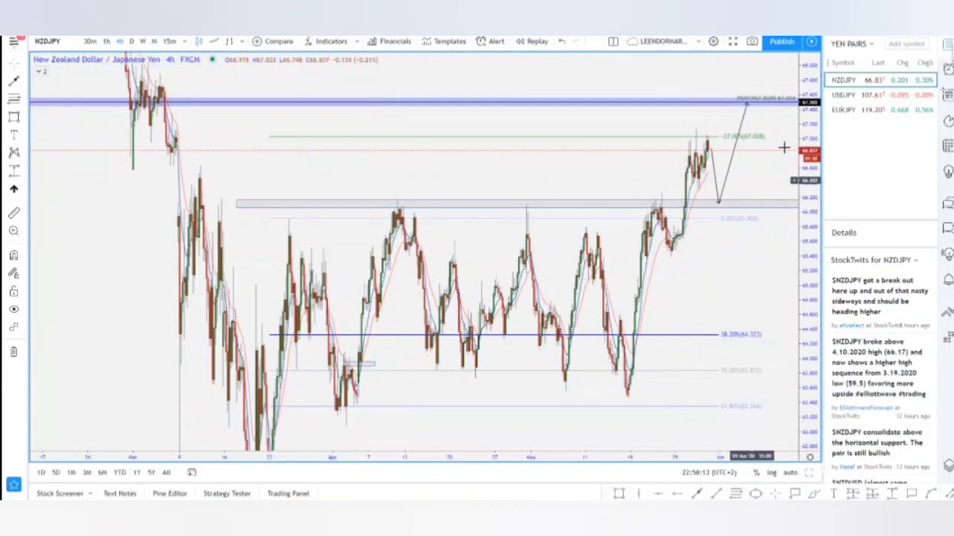
- Delete the small rectangle zone near 63.90 and the Fibonacci retracement drawn from the March low on the 4-hour chart
{"action": "scroll", "coordinate": [443, 304], "scroll_direction": "up", "scroll_amount": 5}
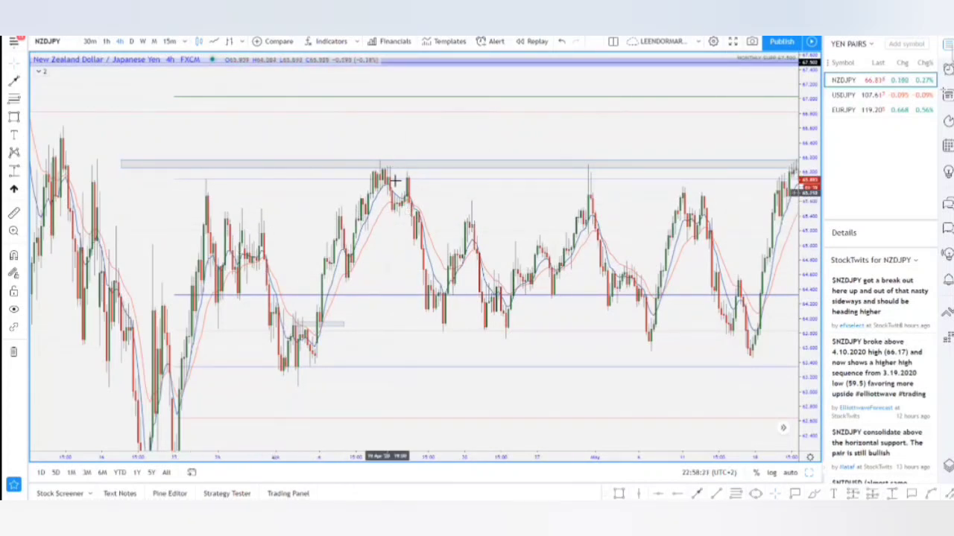
{"action": "left_click", "coordinate": [337, 330]}
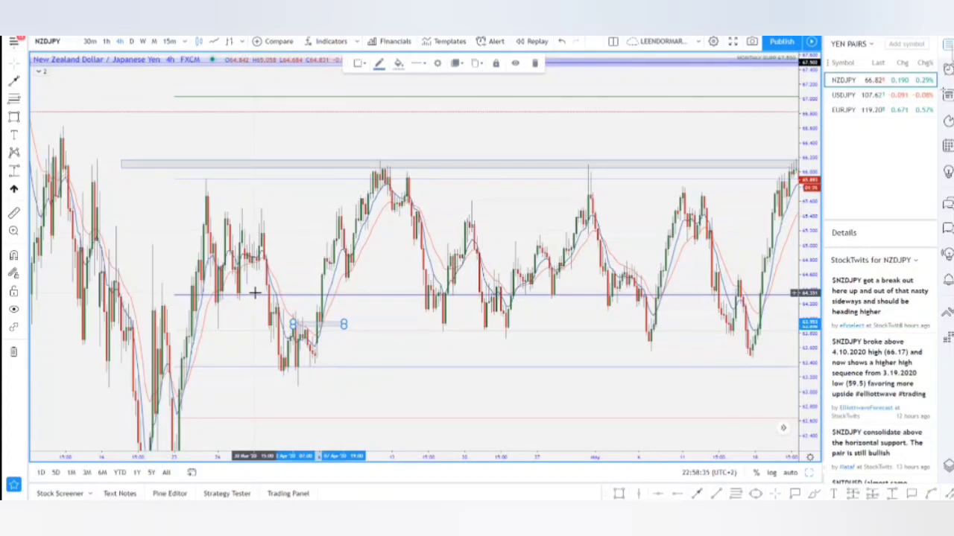
{"action": "left_click", "coordinate": [537, 65]}
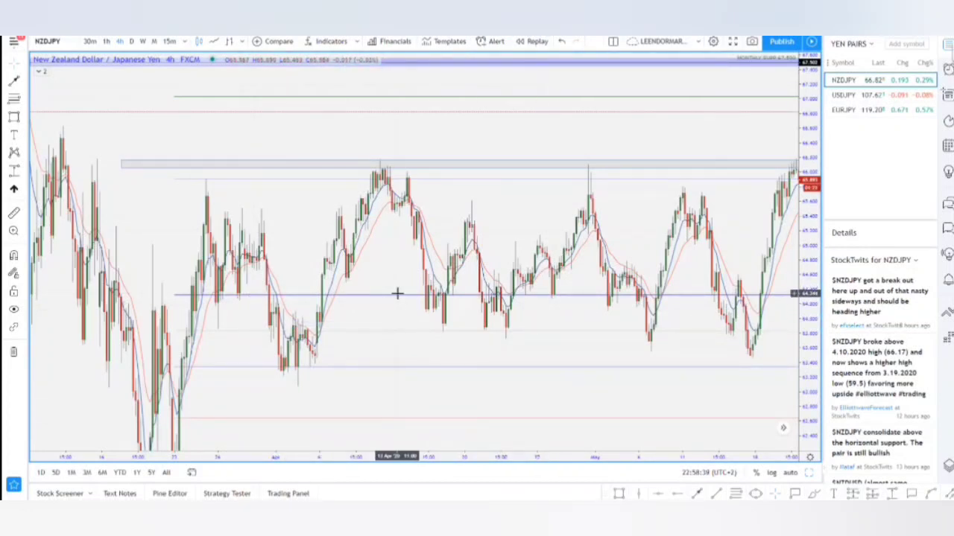
{"action": "left_click", "coordinate": [399, 301]}
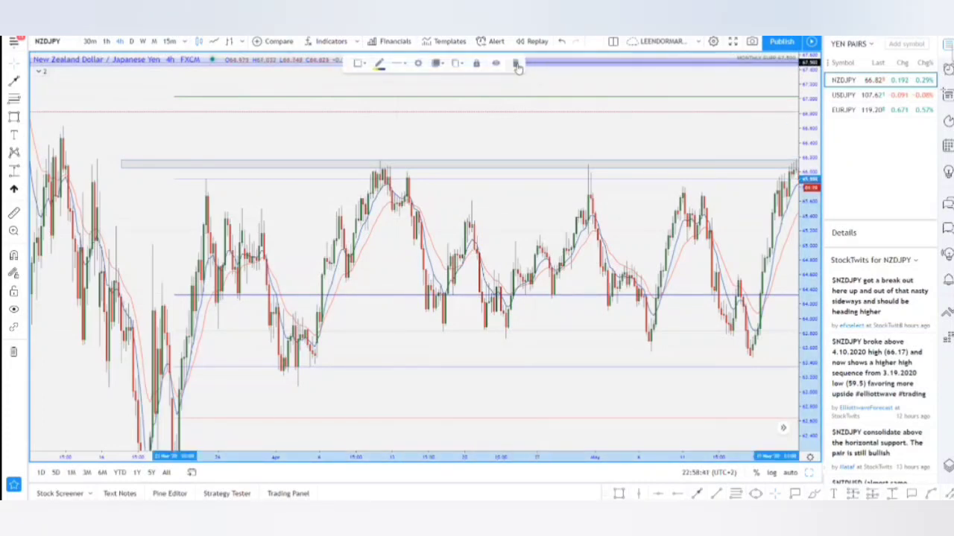
{"action": "left_click", "coordinate": [521, 64]}
- Examine the late-February and early-March candles around the 67.50 monthly support level
{"action": "left_click_drag", "start_coordinate": [466, 117], "coordinate": [509, 228]}
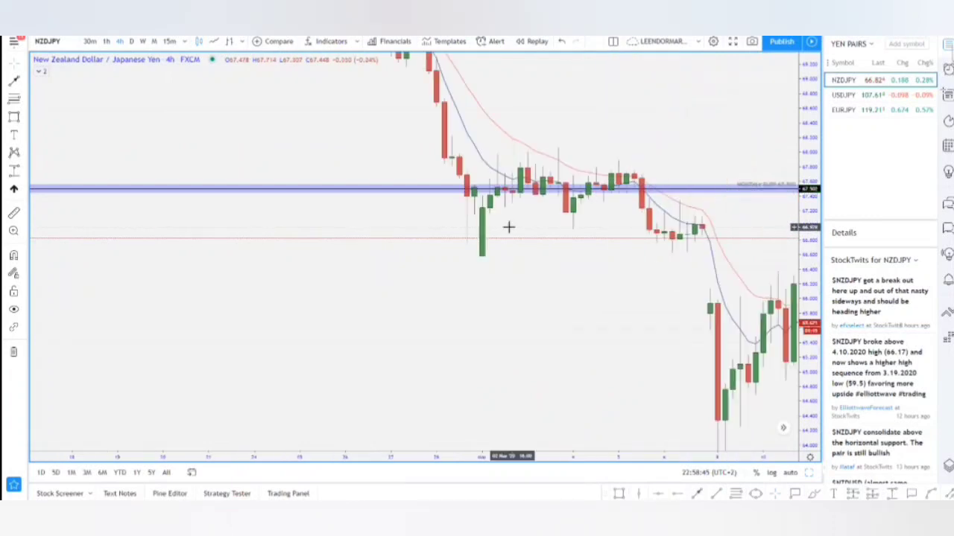
{"action": "left_click_drag", "start_coordinate": [803, 296], "coordinate": [805, 84]}
{"action": "left_click_drag", "start_coordinate": [656, 207], "coordinate": [715, 275]}
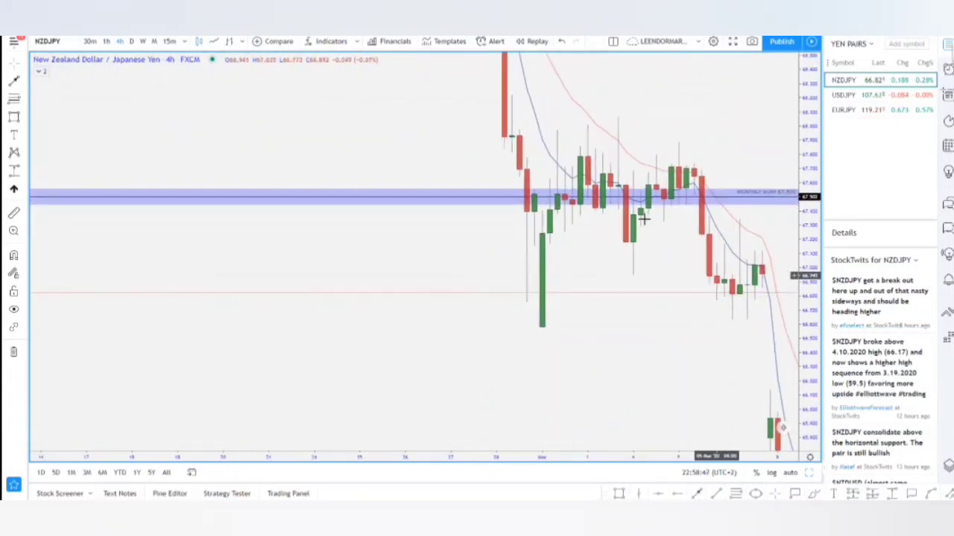
{"action": "scroll", "coordinate": [623, 195], "scroll_direction": "up", "scroll_amount": 4}
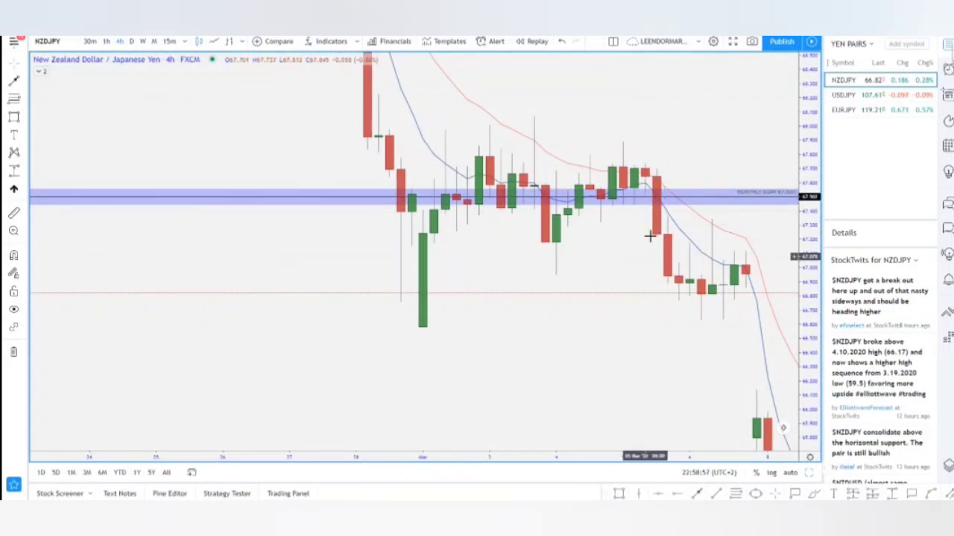
{"action": "scroll", "coordinate": [435, 262], "scroll_direction": "down", "scroll_amount": 6}
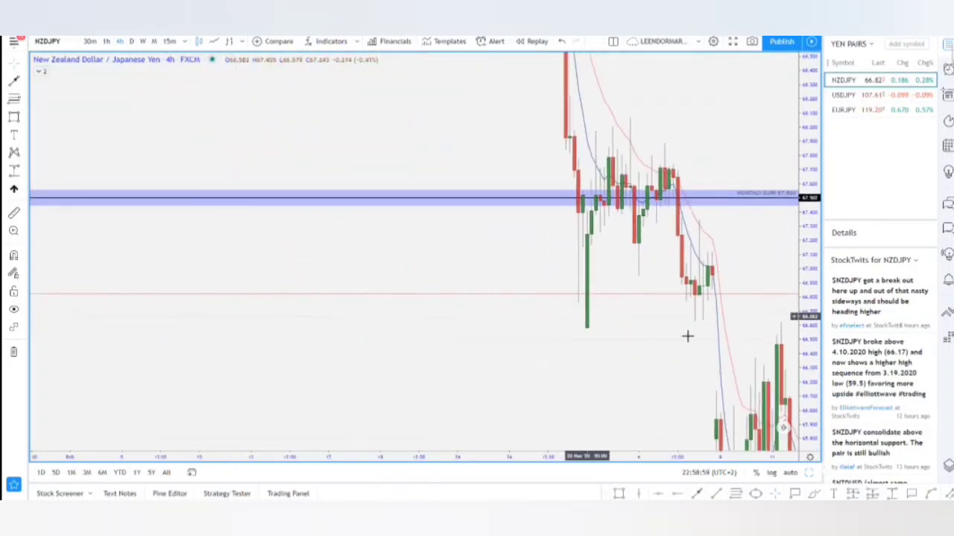
{"action": "left_click_drag", "start_coordinate": [814, 155], "coordinate": [805, 376]}
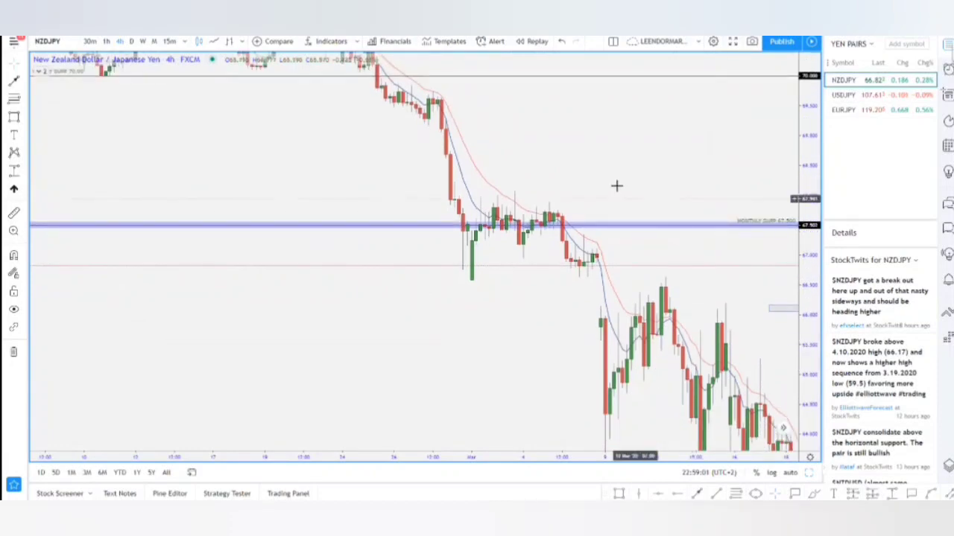
- Examine how the late-January and February candles react at the 70.00 weekly support level
{"action": "left_click_drag", "start_coordinate": [605, 198], "coordinate": [739, 377]}
{"action": "left_click_drag", "start_coordinate": [469, 340], "coordinate": [648, 328]}
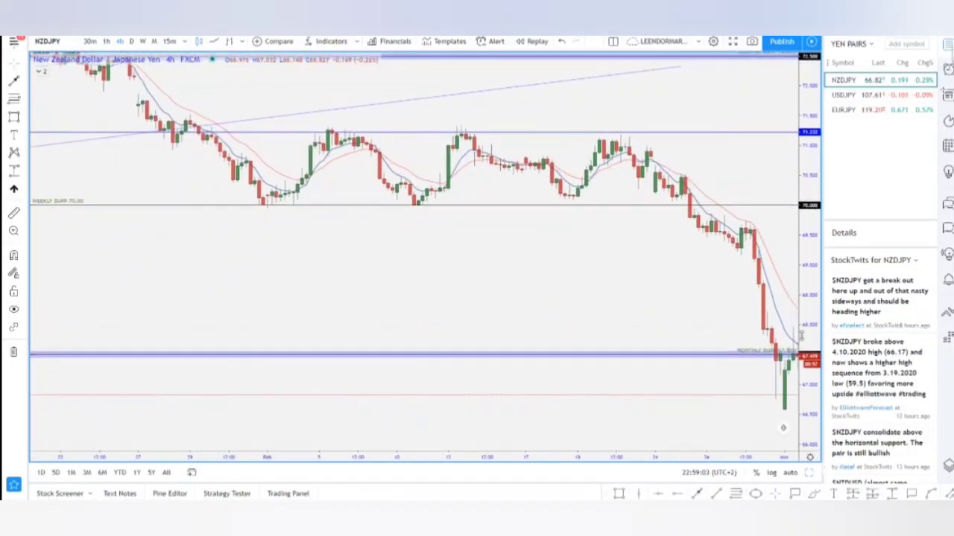
{"action": "left_click_drag", "start_coordinate": [803, 336], "coordinate": [807, 135]}
{"action": "left_click_drag", "start_coordinate": [517, 288], "coordinate": [745, 392]}
{"action": "scroll", "coordinate": [472, 313], "scroll_direction": "up", "scroll_amount": 3}
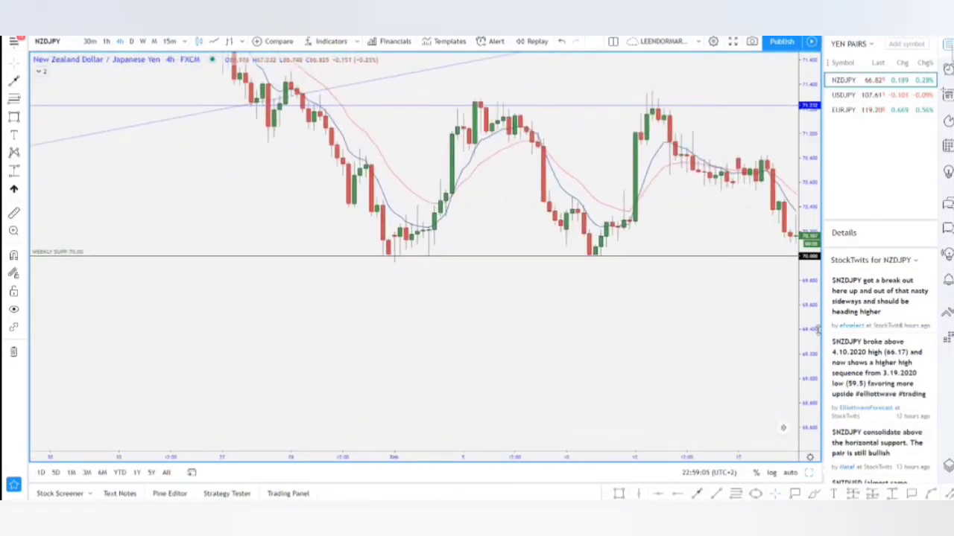
{"action": "scroll", "coordinate": [522, 325], "scroll_direction": "up", "scroll_amount": 5}
{"action": "left_click_drag", "start_coordinate": [666, 381], "coordinate": [459, 354]}
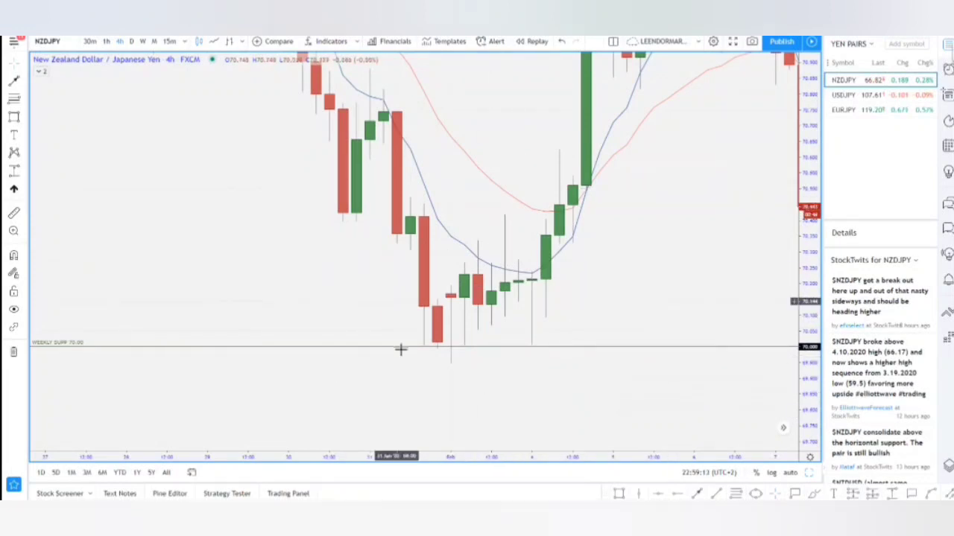
{"action": "scroll", "coordinate": [742, 301], "scroll_direction": "down", "scroll_amount": 1}
{"action": "scroll", "coordinate": [742, 300], "scroll_direction": "down", "scroll_amount": 10}
{"action": "left_click_drag", "start_coordinate": [760, 306], "coordinate": [289, 313]}
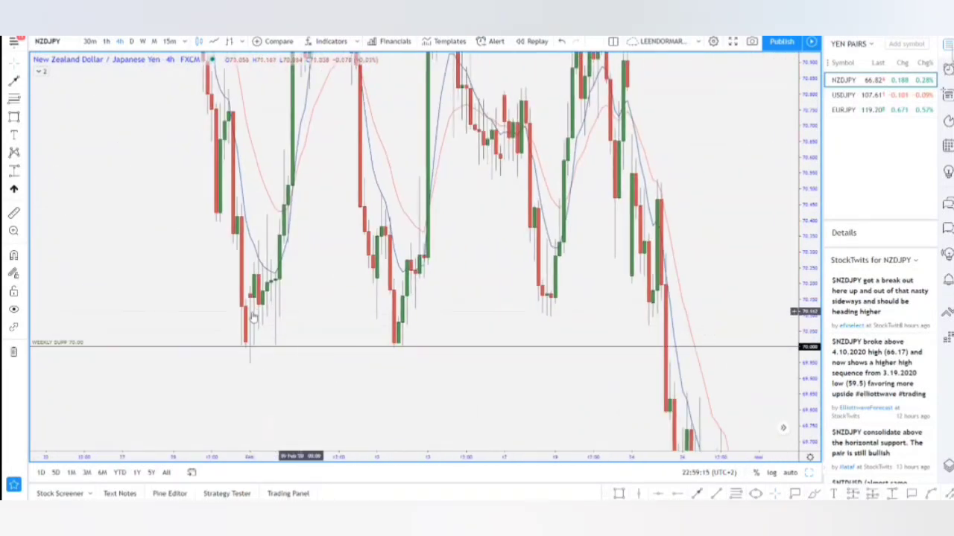
{"action": "left_click_drag", "start_coordinate": [645, 345], "coordinate": [640, 339]}
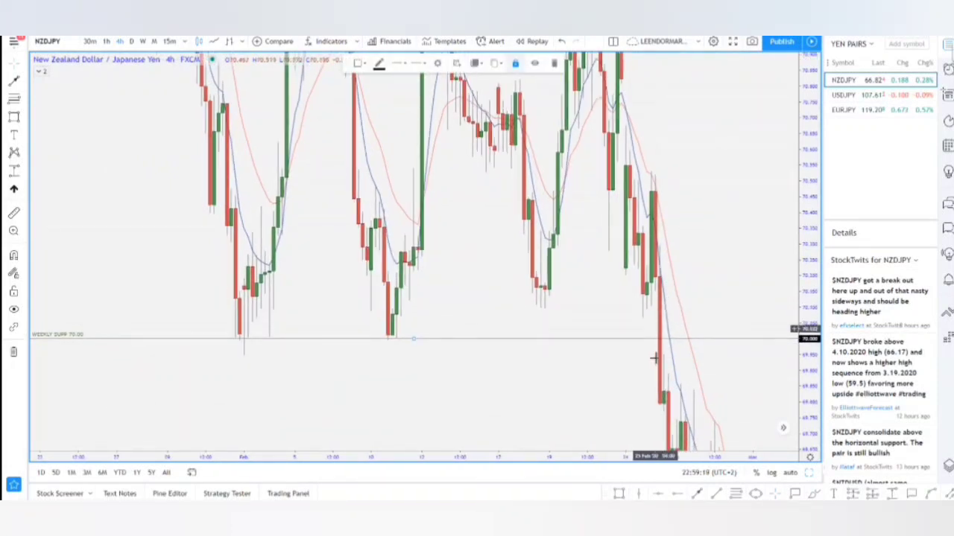
- Examine the February swings between the 70.00 weekly support and the horizontal level near 71.2
{"action": "left_click_drag", "start_coordinate": [812, 268], "coordinate": [792, 385]}
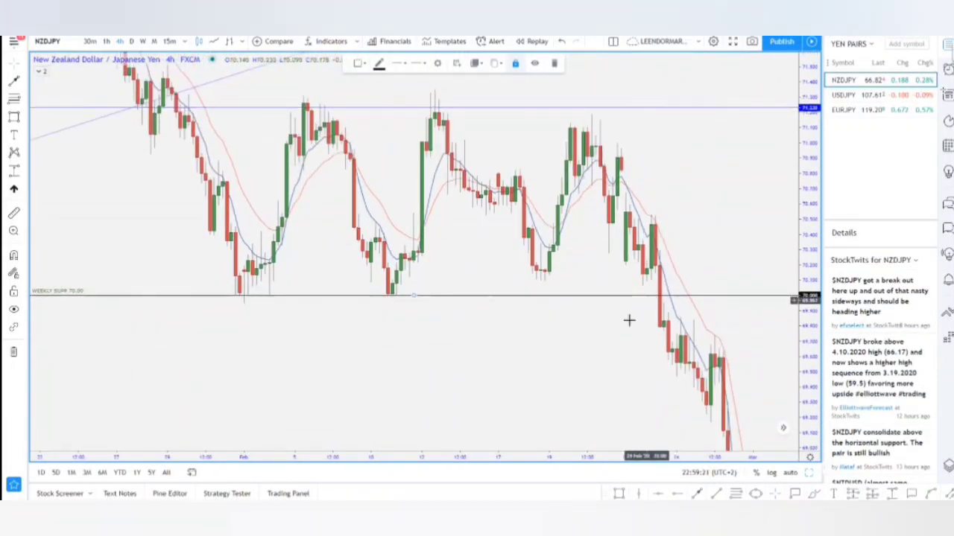
{"action": "left_click_drag", "start_coordinate": [668, 233], "coordinate": [733, 270]}
{"action": "left_click_drag", "start_coordinate": [792, 279], "coordinate": [780, 320]}
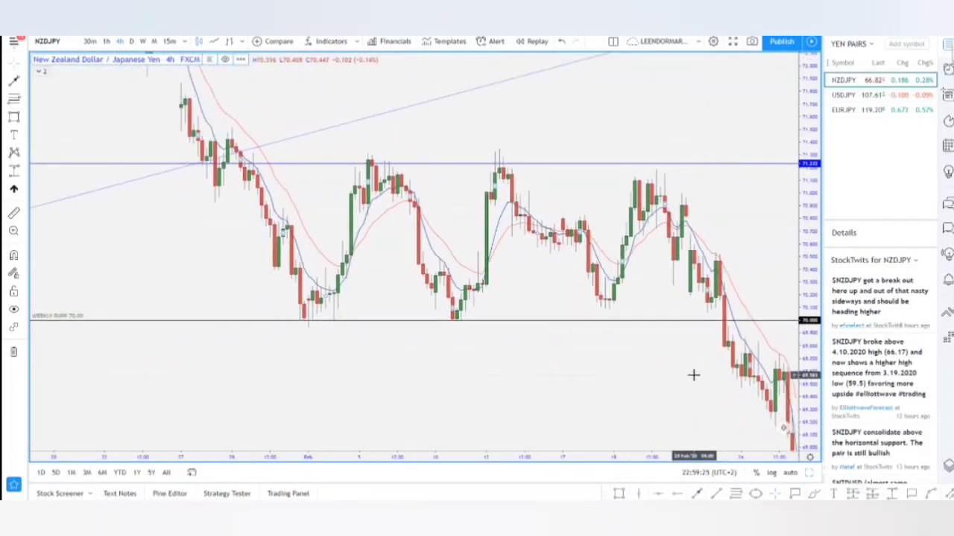
{"action": "left_click_drag", "start_coordinate": [562, 311], "coordinate": [745, 319]}
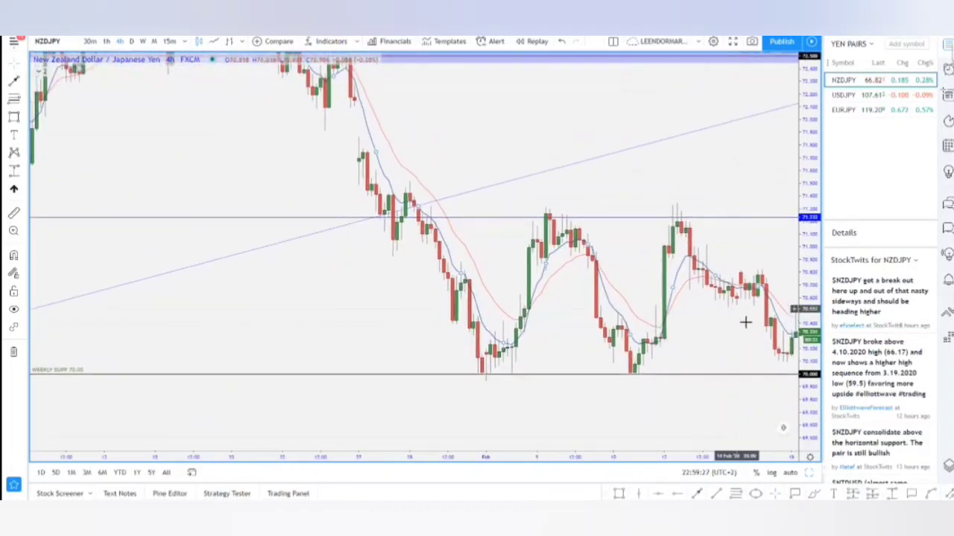
{"action": "left_click_drag", "start_coordinate": [812, 374], "coordinate": [809, 138]}
{"action": "left_click_drag", "start_coordinate": [527, 241], "coordinate": [730, 260]}
{"action": "scroll", "coordinate": [677, 276], "scroll_direction": "up", "scroll_amount": 10}
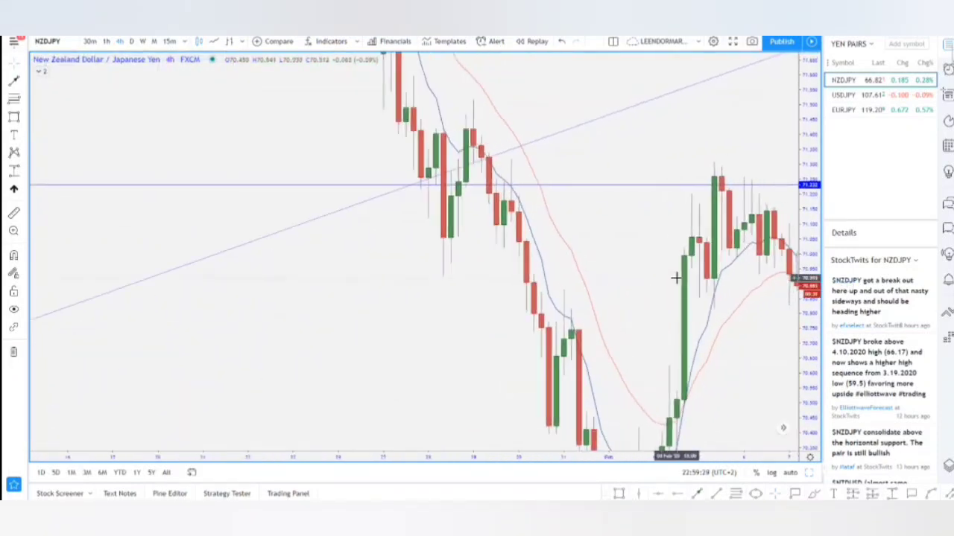
{"action": "scroll", "coordinate": [663, 268], "scroll_direction": "up", "scroll_amount": 2}
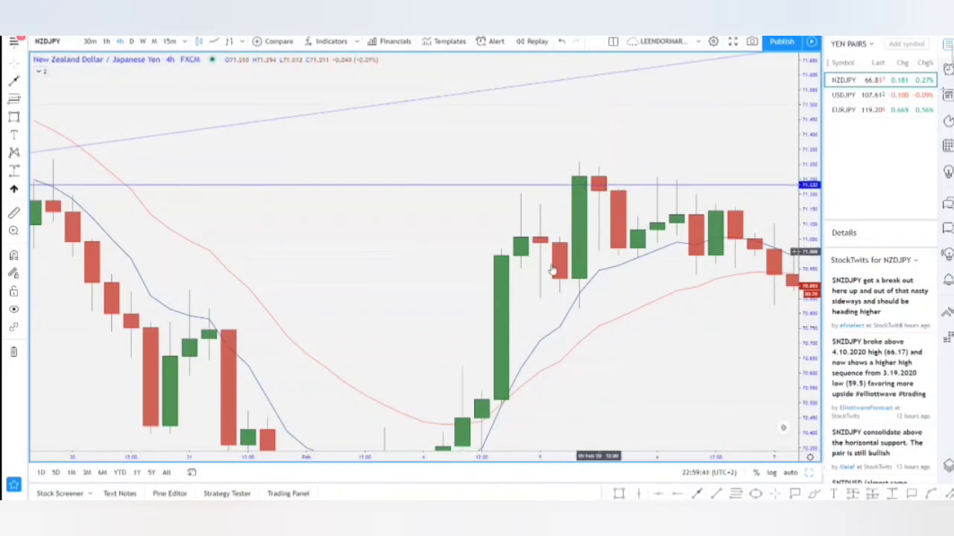
{"action": "scroll", "coordinate": [574, 288], "scroll_direction": "down", "scroll_amount": 8}
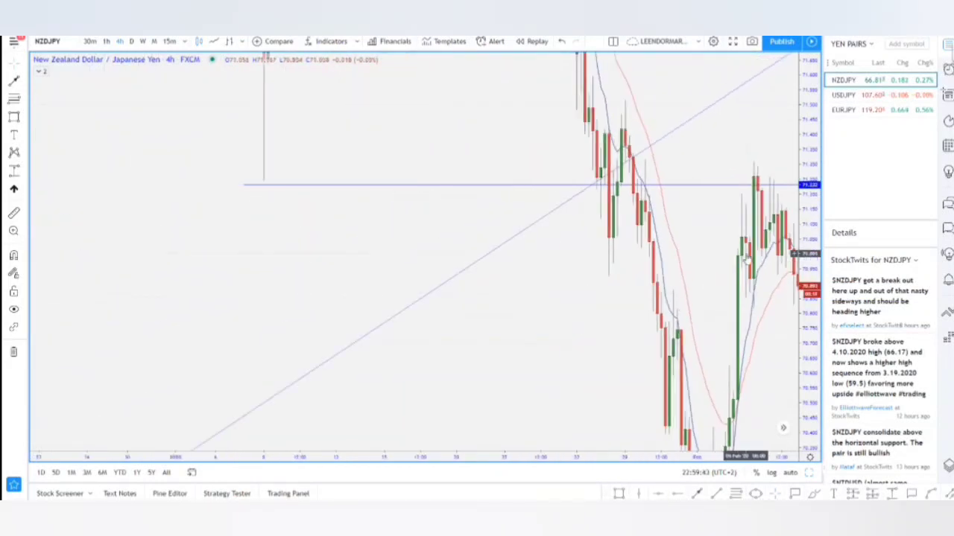
{"action": "left_click_drag", "start_coordinate": [805, 205], "coordinate": [805, 336]}
{"action": "left_click_drag", "start_coordinate": [679, 324], "coordinate": [554, 335]}
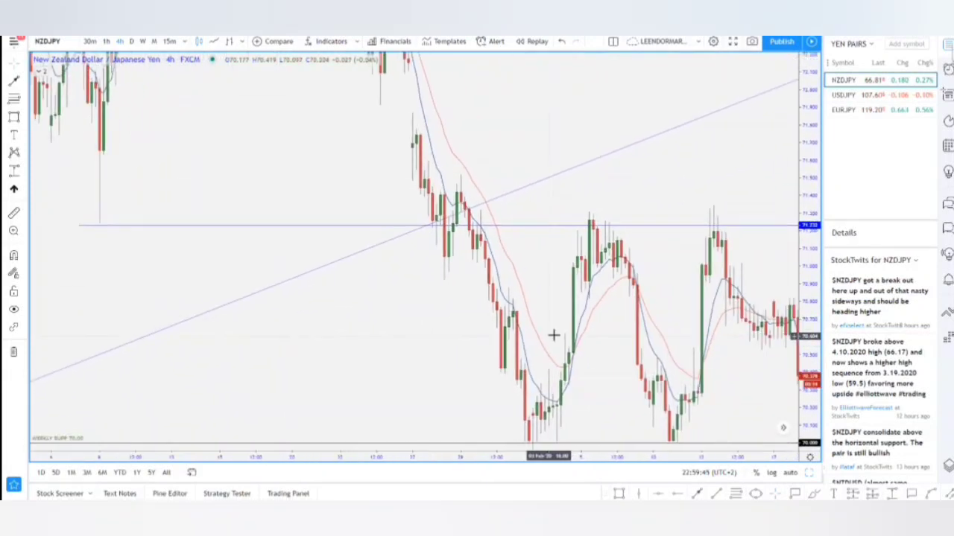
{"action": "scroll", "coordinate": [633, 254], "scroll_direction": "up", "scroll_amount": 4}
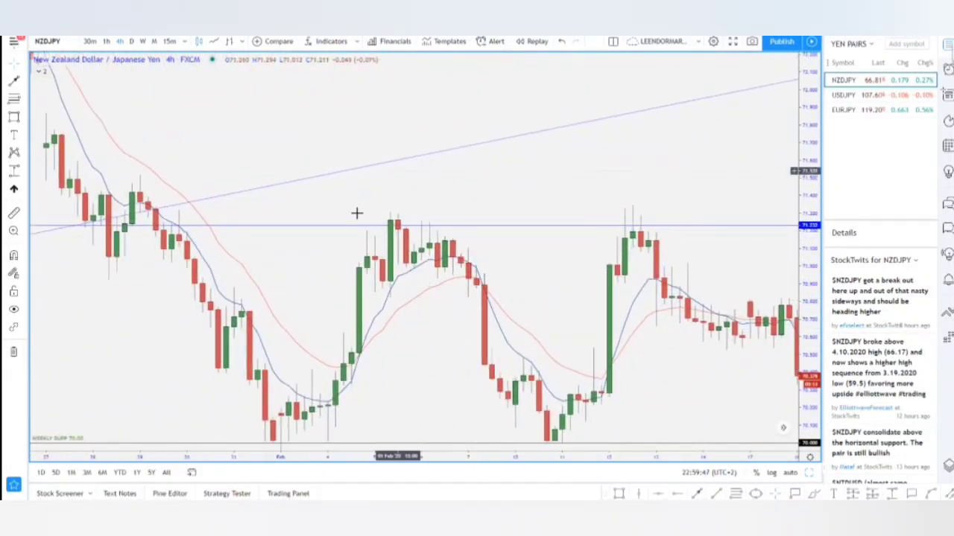
{"action": "left_click_drag", "start_coordinate": [533, 240], "coordinate": [634, 237]}
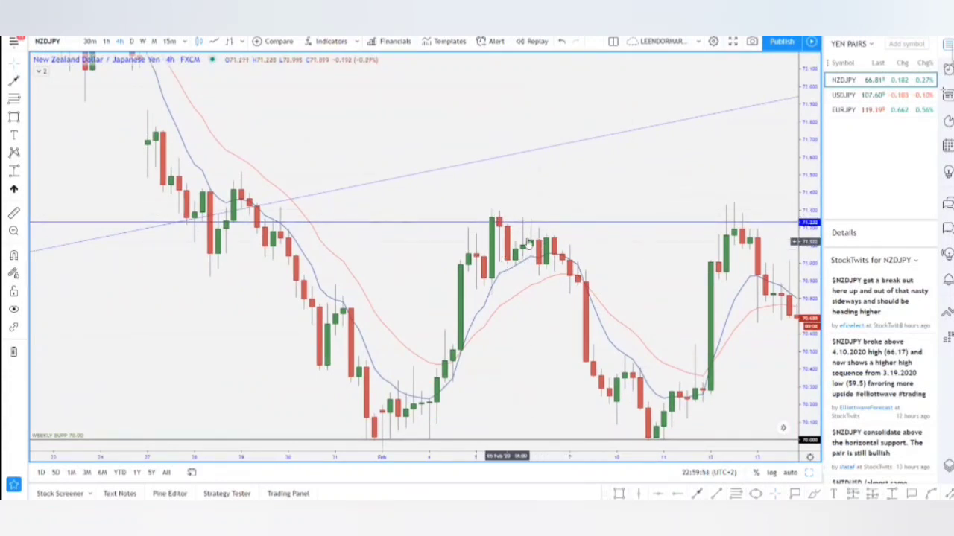
{"action": "left_click_drag", "start_coordinate": [589, 342], "coordinate": [484, 260]}
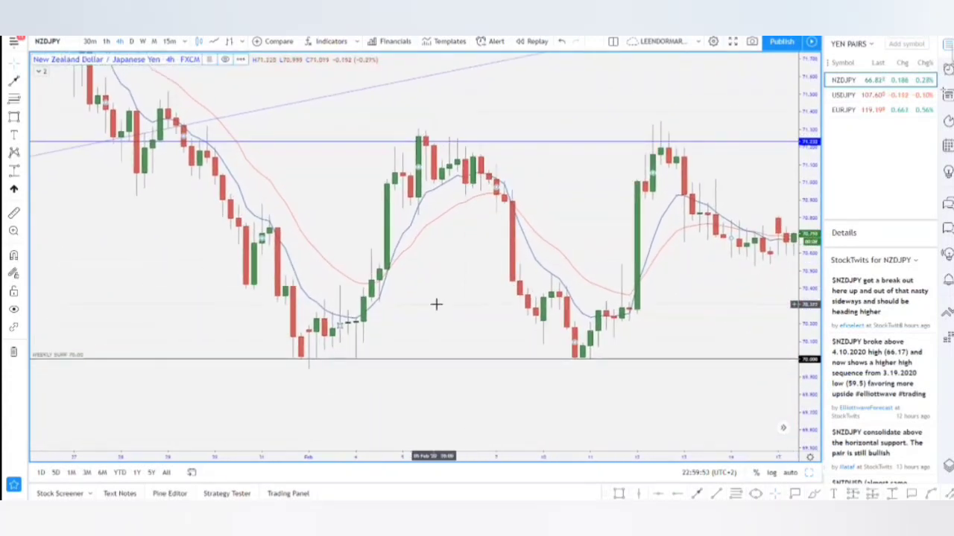
- Draw a rectangle over the 3 to 4 February candles, from about 70.26 down to just above the 70.00 weekly support
{"action": "left_click_drag", "start_coordinate": [436, 304], "coordinate": [660, 276]}
{"action": "scroll", "coordinate": [643, 328], "scroll_direction": "up", "scroll_amount": 6}
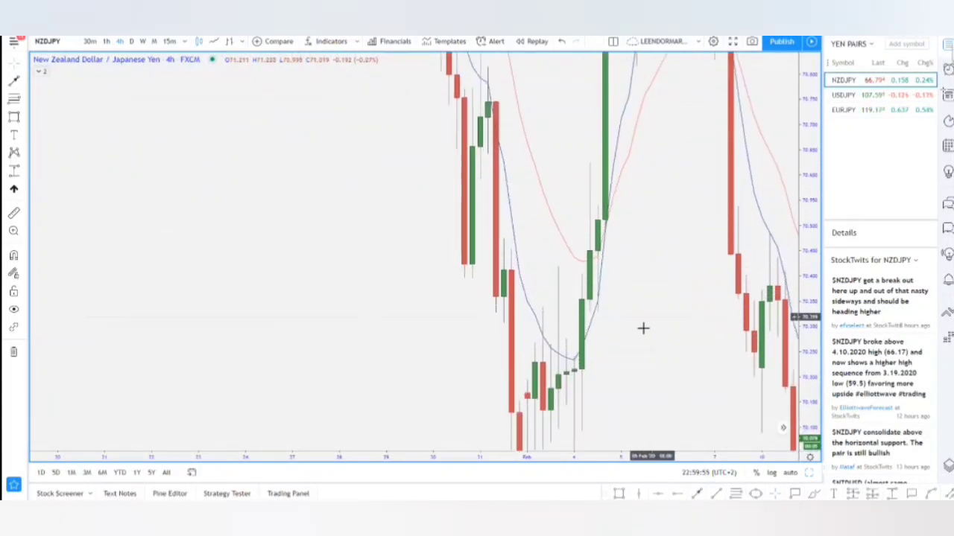
{"action": "left_click_drag", "start_coordinate": [530, 362], "coordinate": [768, 260]}
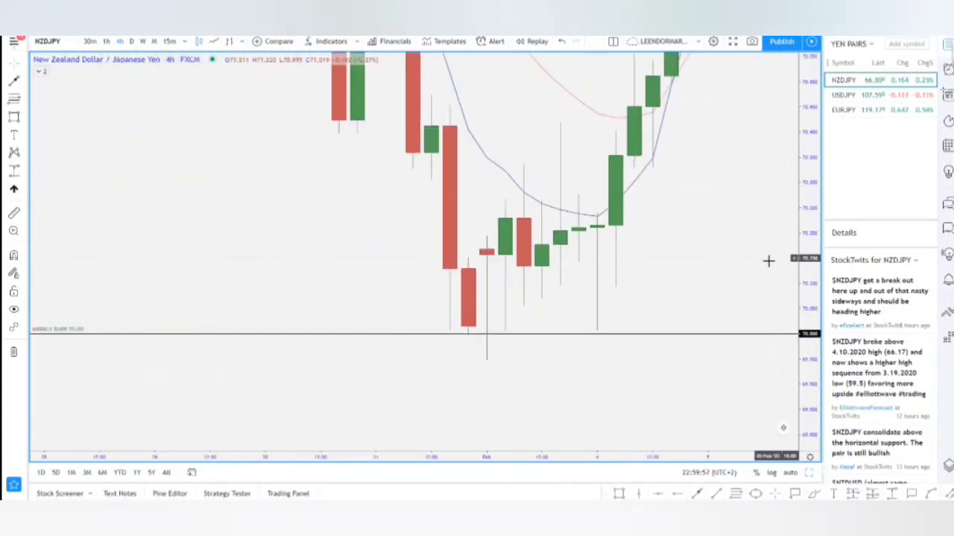
{"action": "scroll", "coordinate": [567, 287], "scroll_direction": "up", "scroll_amount": 3}
{"action": "left_click_drag", "start_coordinate": [542, 286], "coordinate": [515, 328]}
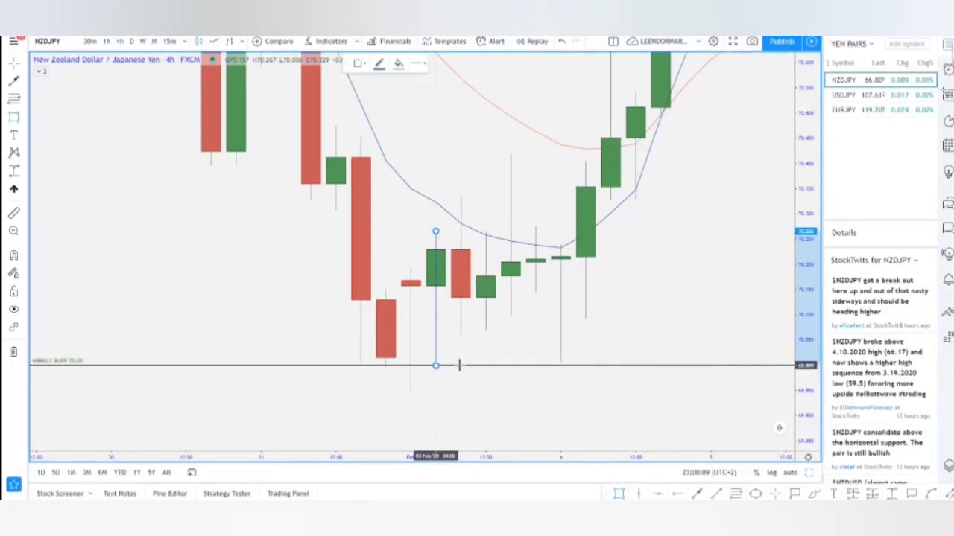
{"action": "left_click", "coordinate": [660, 363]}
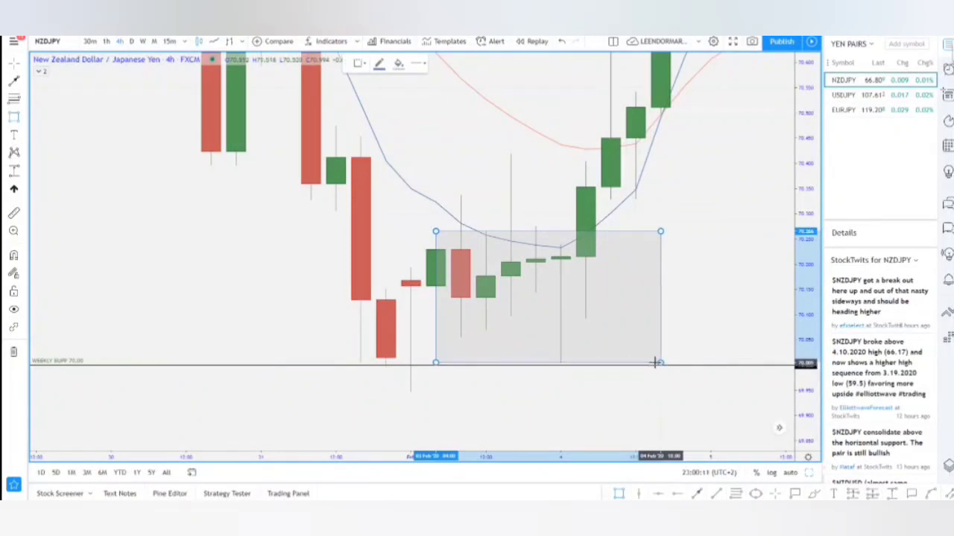
{"action": "left_click_drag", "start_coordinate": [715, 317], "coordinate": [734, 294]}
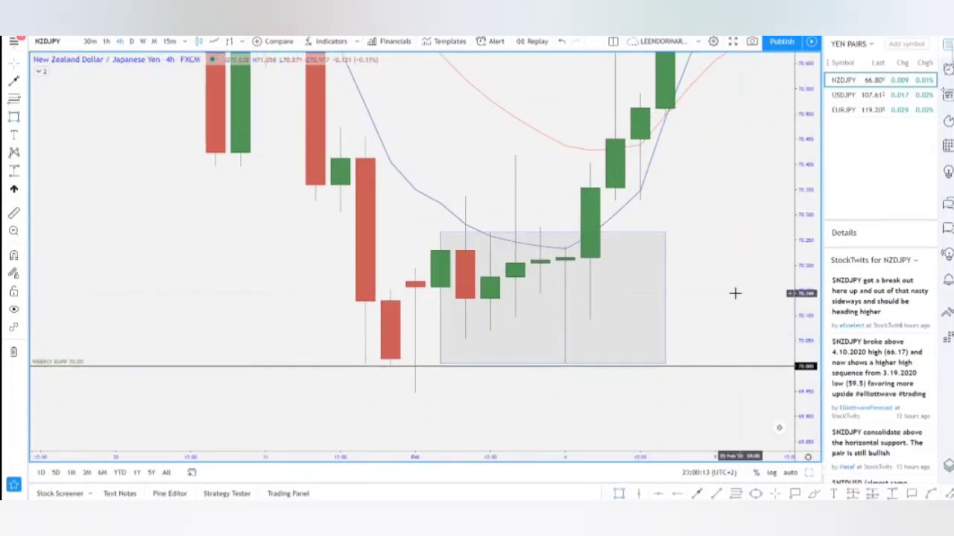
- Examine the early-February rectangle above the 70.00 support on the 1-hour chart, and return to the 4-hour chart
{"action": "left_click", "coordinate": [108, 42]}
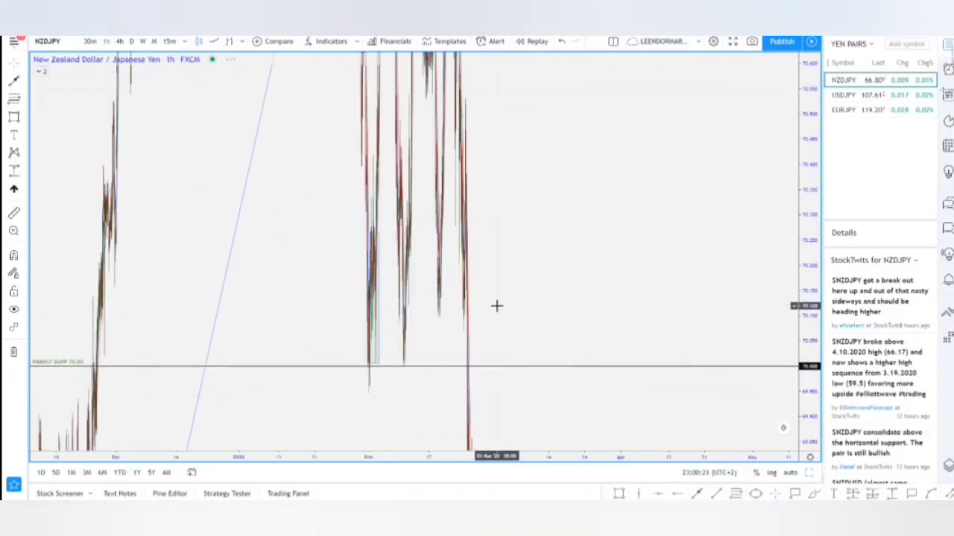
{"action": "left_click_drag", "start_coordinate": [496, 304], "coordinate": [791, 308]}
{"action": "scroll", "coordinate": [507, 300], "scroll_direction": "up", "scroll_amount": 10}
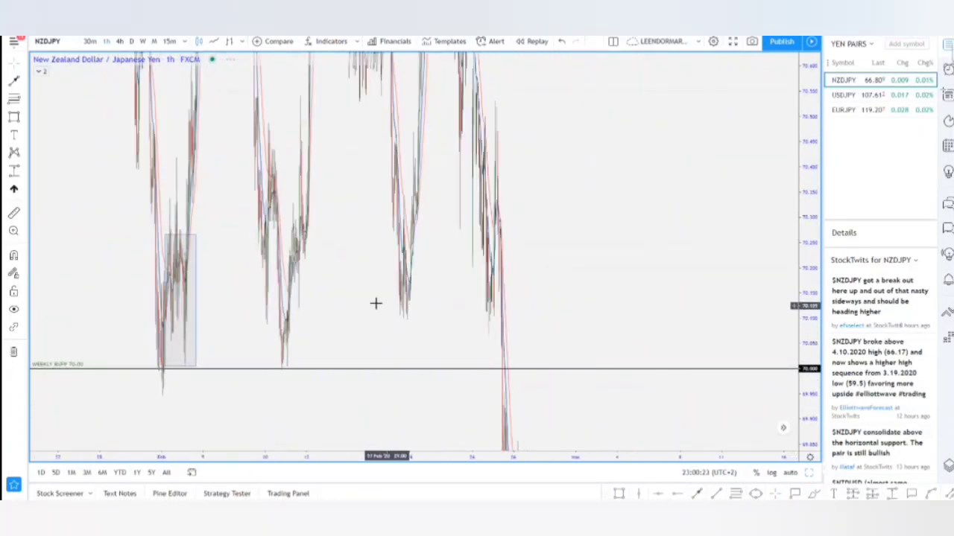
{"action": "left_click_drag", "start_coordinate": [403, 308], "coordinate": [778, 329]}
{"action": "scroll", "coordinate": [522, 273], "scroll_direction": "up", "scroll_amount": 5}
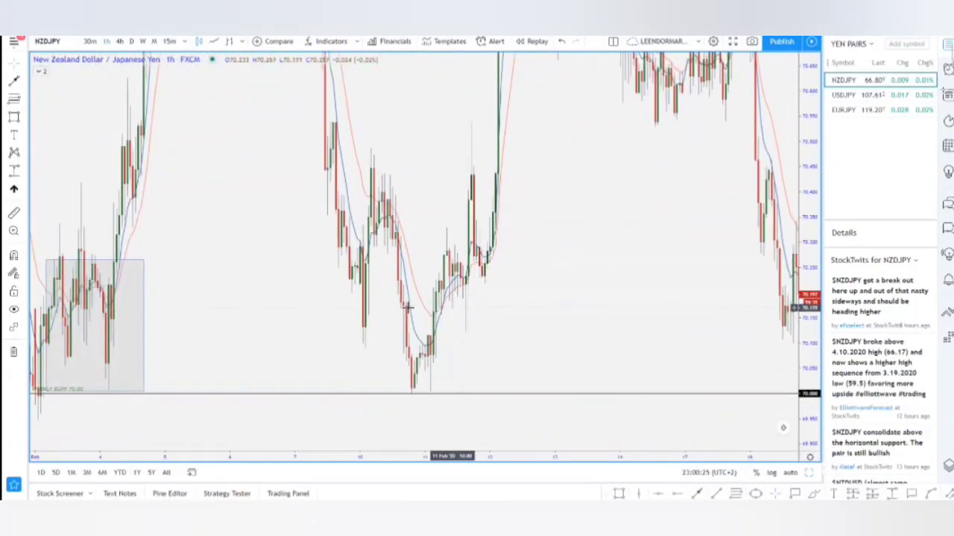
{"action": "left_click_drag", "start_coordinate": [360, 308], "coordinate": [775, 332]}
{"action": "scroll", "coordinate": [623, 315], "scroll_direction": "up", "scroll_amount": 5}
{"action": "left_click_drag", "start_coordinate": [534, 335], "coordinate": [755, 276]}
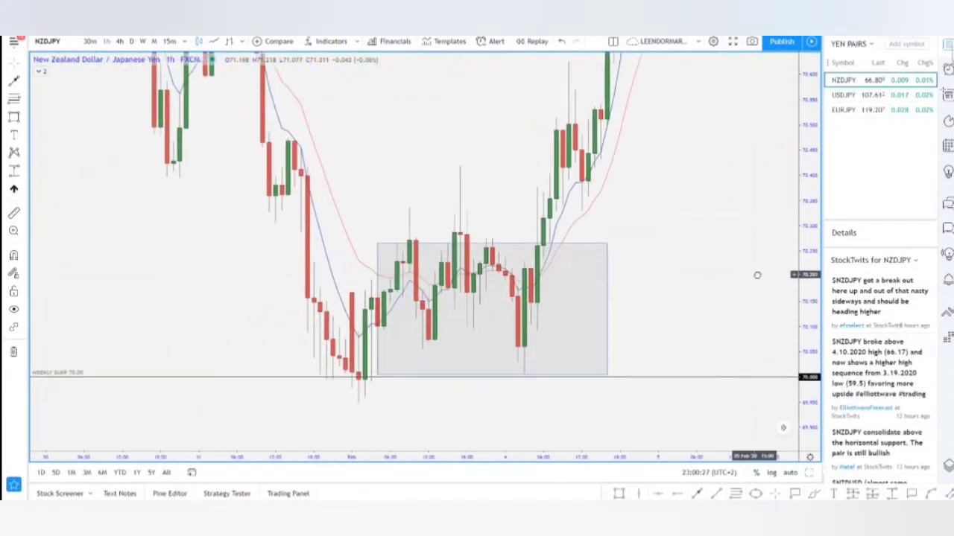
{"action": "left_click_drag", "start_coordinate": [807, 254], "coordinate": [769, 309]}
{"action": "scroll", "coordinate": [636, 283], "scroll_direction": "up", "scroll_amount": 3}
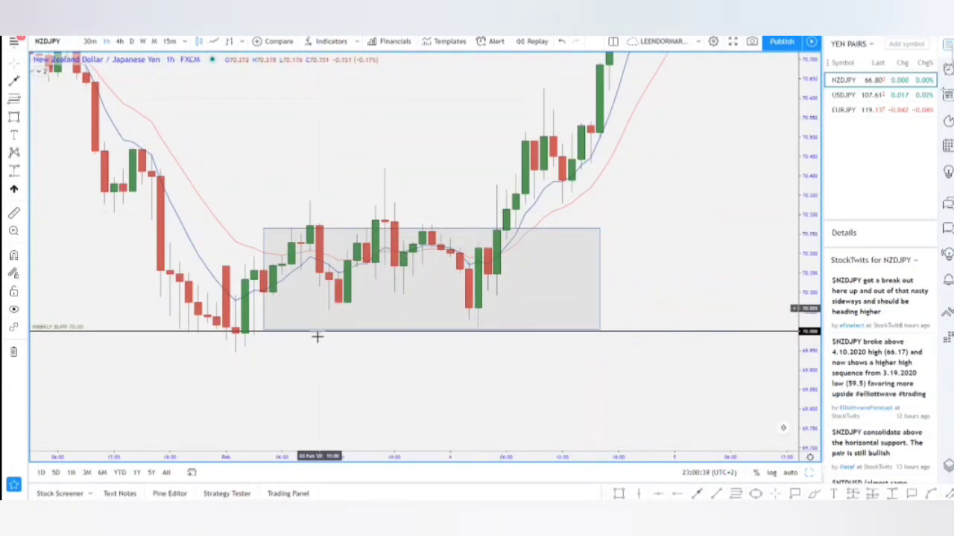
{"action": "left_click", "coordinate": [119, 41]}
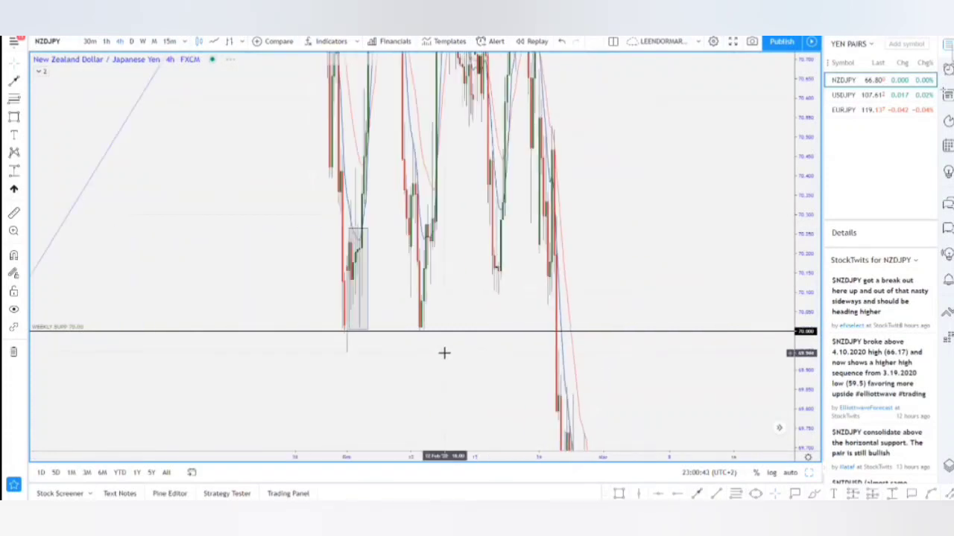
- Examine the early-February candles inside the rectangle above the 70.00 weekly support on the 4-hour chart
{"action": "left_click_drag", "start_coordinate": [491, 307], "coordinate": [751, 302]}
{"action": "scroll", "coordinate": [599, 273], "scroll_direction": "up", "scroll_amount": 18}
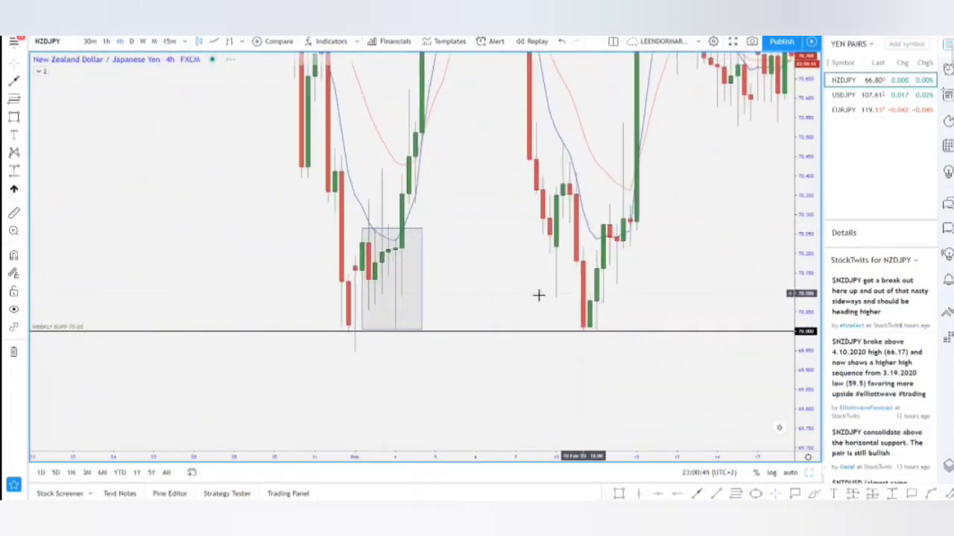
{"action": "scroll", "coordinate": [331, 278], "scroll_direction": "down", "scroll_amount": 3}
{"action": "scroll", "coordinate": [648, 287], "scroll_direction": "up", "scroll_amount": 4}
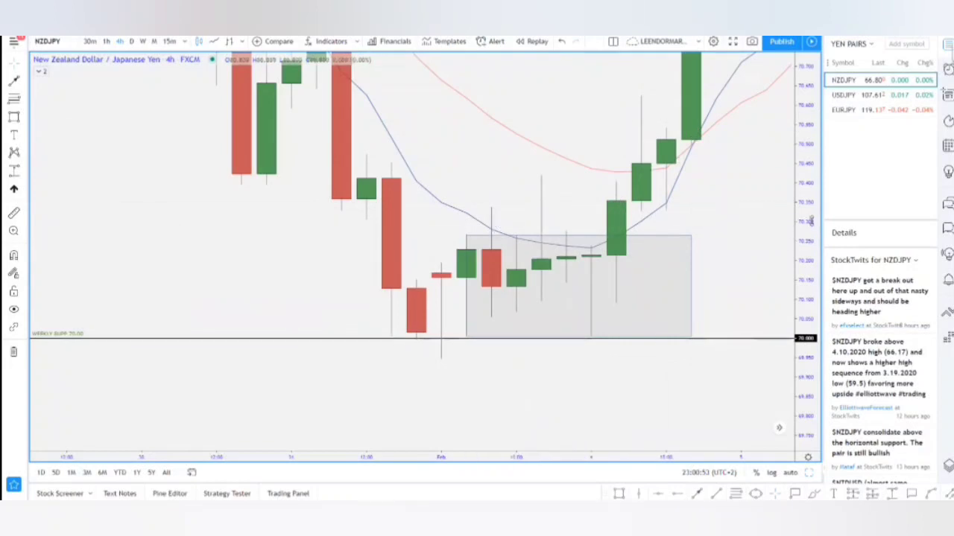
{"action": "scroll", "coordinate": [604, 348], "scroll_direction": "down", "scroll_amount": 6}
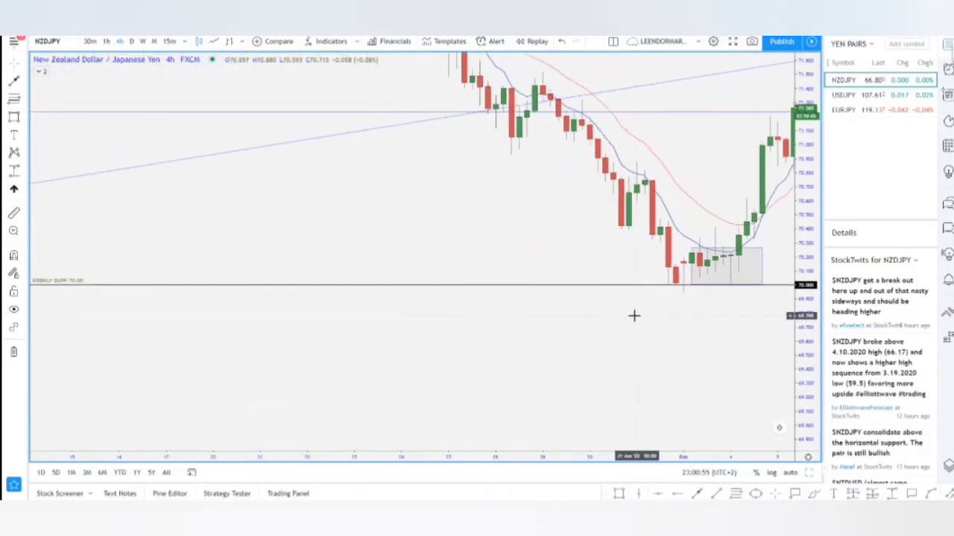
- Follow the decline from the 70.00 weekly support through the 67.50 monthly support into mid-March
{"action": "left_click_drag", "start_coordinate": [640, 239], "coordinate": [247, 379]}
{"action": "left_click_drag", "start_coordinate": [580, 371], "coordinate": [339, 311]}
{"action": "left_click_drag", "start_coordinate": [647, 316], "coordinate": [531, 189]}
{"action": "left_click_drag", "start_coordinate": [559, 372], "coordinate": [593, 224]}
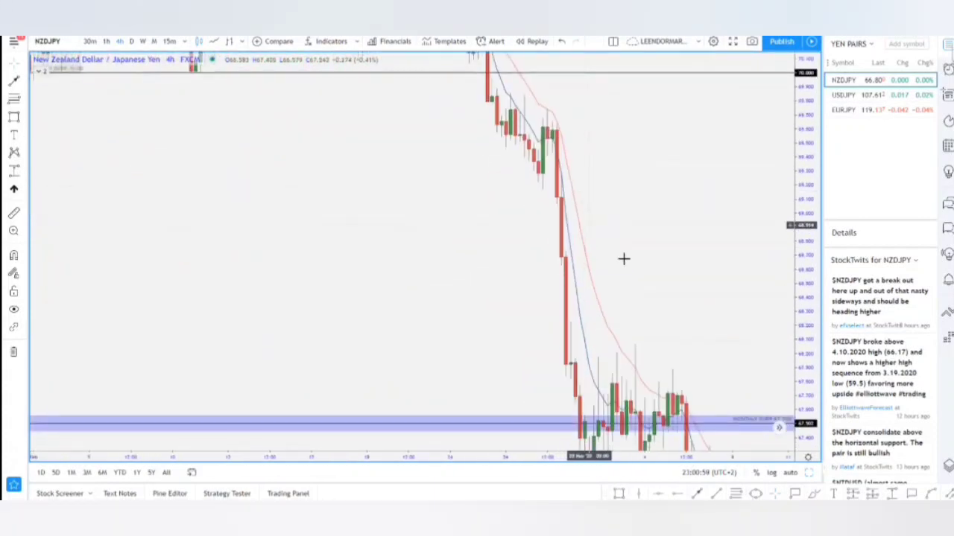
{"action": "left_click_drag", "start_coordinate": [678, 279], "coordinate": [666, 178]}
{"action": "left_click_drag", "start_coordinate": [695, 256], "coordinate": [702, 157]}
{"action": "left_click_drag", "start_coordinate": [628, 315], "coordinate": [714, 241]}
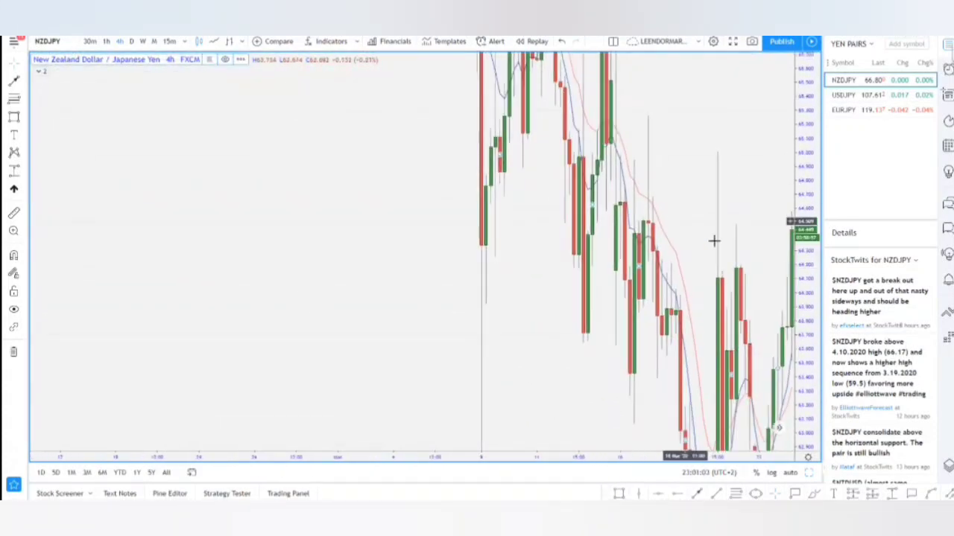
- Review the recovery from March to the late-May candles and the projected move towards the 67.50 monthly level
{"action": "left_click_drag", "start_coordinate": [807, 134], "coordinate": [804, 394]}
{"action": "left_click_drag", "start_coordinate": [708, 356], "coordinate": [316, 340]}
{"action": "left_click_drag", "start_coordinate": [627, 335], "coordinate": [411, 297]}
{"action": "left_click_drag", "start_coordinate": [803, 345], "coordinate": [810, 196]}
{"action": "left_click_drag", "start_coordinate": [723, 224], "coordinate": [425, 310]}
{"action": "left_click_drag", "start_coordinate": [635, 310], "coordinate": [484, 313]}
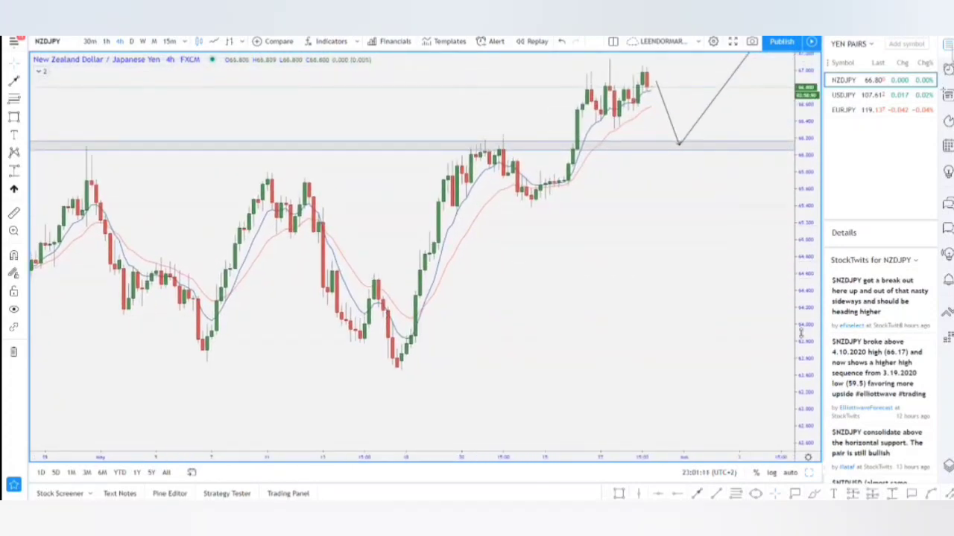
{"action": "left_click_drag", "start_coordinate": [802, 335], "coordinate": [809, 312]}
{"action": "left_click_drag", "start_coordinate": [681, 230], "coordinate": [639, 343]}
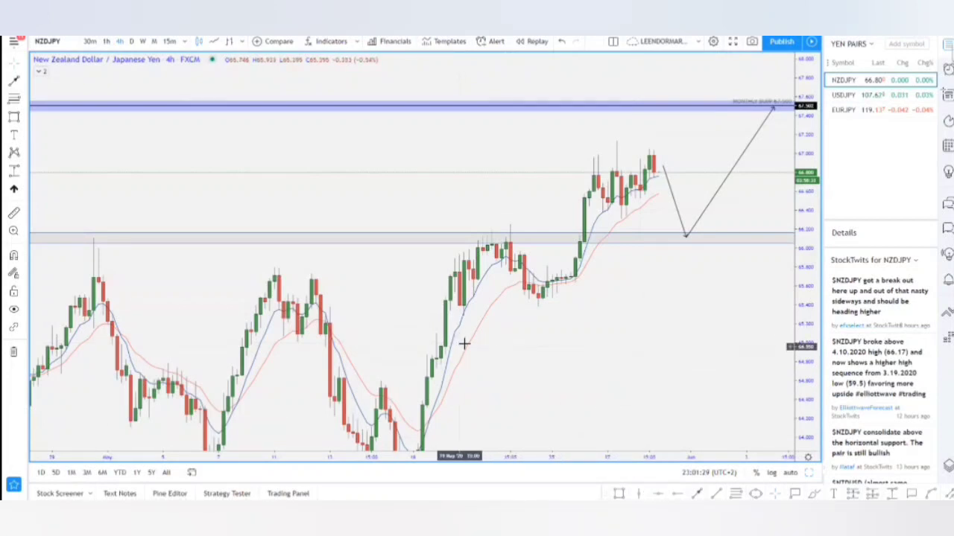
- Examine how the 20 to 26 May candles react at the grey zone just above 66.00 and break through it
{"action": "scroll", "coordinate": [522, 295], "scroll_direction": "up", "scroll_amount": 3}
{"action": "scroll", "coordinate": [533, 277], "scroll_direction": "up", "scroll_amount": 2}
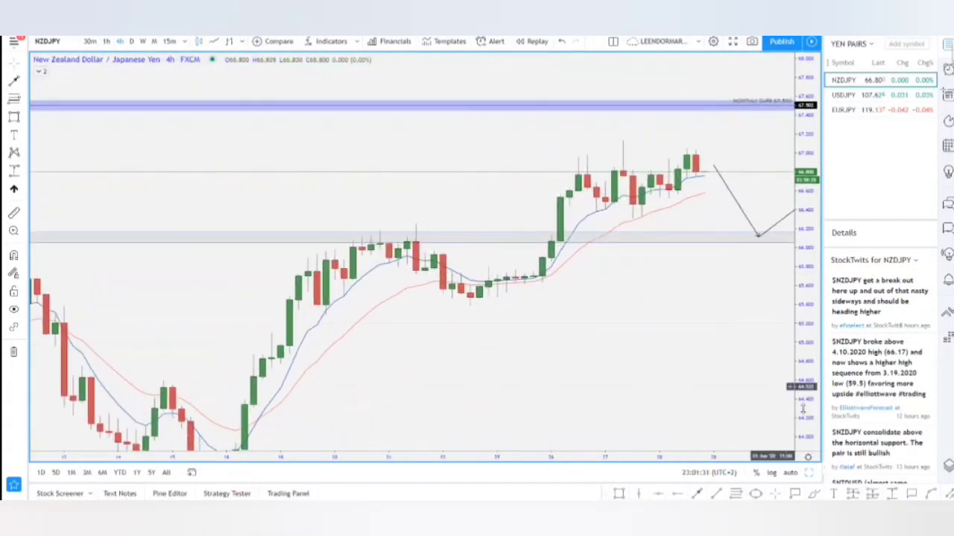
{"action": "scroll", "coordinate": [443, 263], "scroll_direction": "up", "scroll_amount": 2}
{"action": "scroll", "coordinate": [533, 257], "scroll_direction": "up", "scroll_amount": 3}
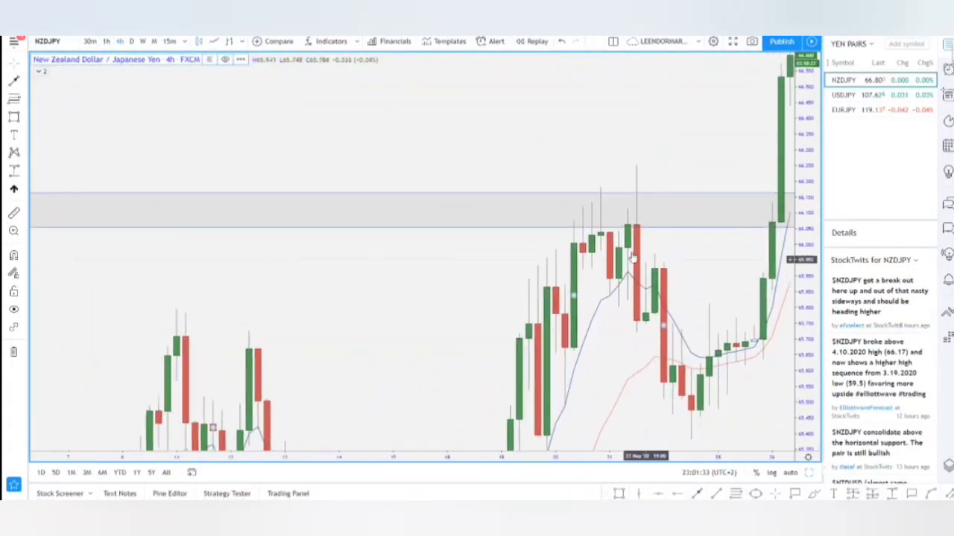
{"action": "scroll", "coordinate": [534, 257], "scroll_direction": "up", "scroll_amount": 2}
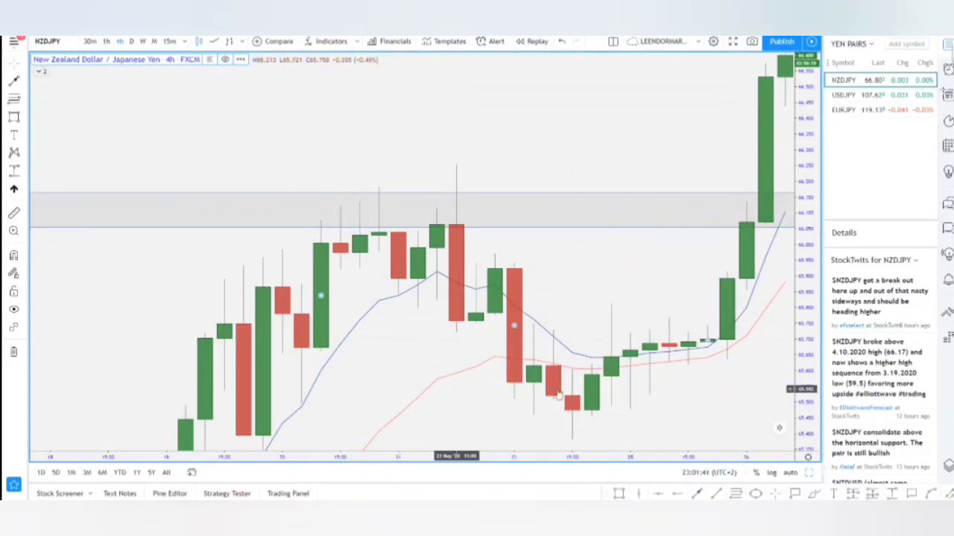
{"action": "scroll", "coordinate": [554, 345], "scroll_direction": "down", "scroll_amount": 4}
{"action": "scroll", "coordinate": [630, 357], "scroll_direction": "up", "scroll_amount": 4}
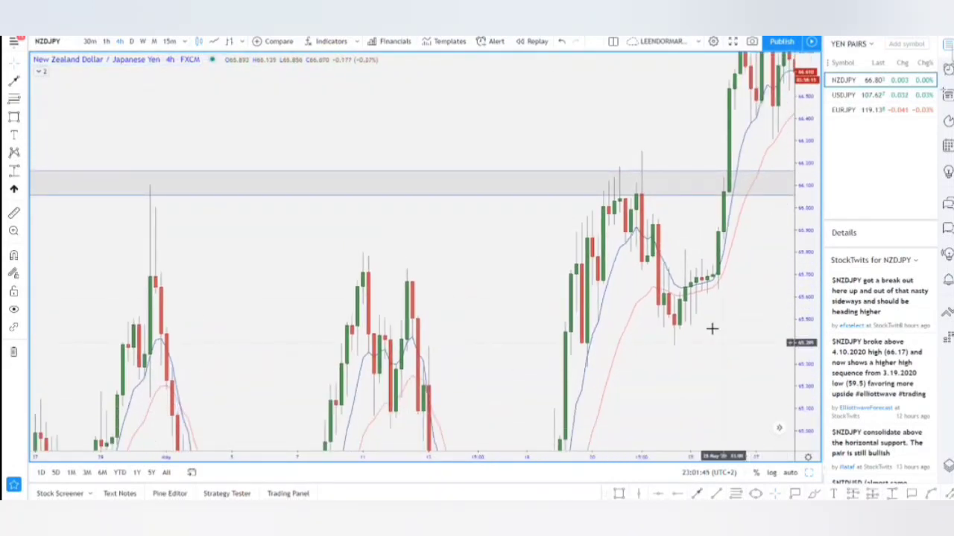
{"action": "scroll", "coordinate": [745, 298], "scroll_direction": "up", "scroll_amount": 2}
- Review the projected pullback to the grey zone against the wider April and May price range
{"action": "left_click_drag", "start_coordinate": [797, 167], "coordinate": [434, 341]}
{"action": "scroll", "coordinate": [492, 370], "scroll_direction": "down", "scroll_amount": 5}
{"action": "left_click_drag", "start_coordinate": [813, 233], "coordinate": [804, 389]}
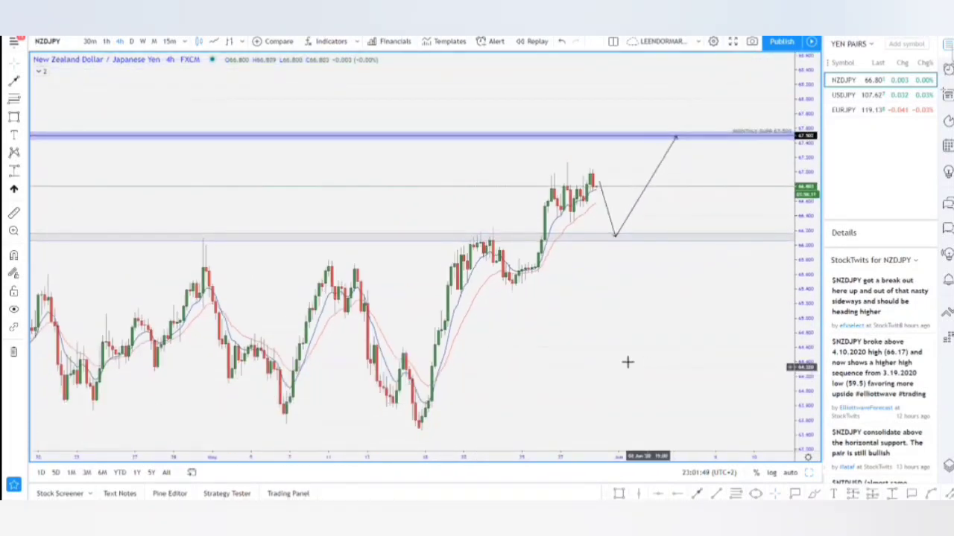
{"action": "left_click_drag", "start_coordinate": [628, 361], "coordinate": [671, 303]}
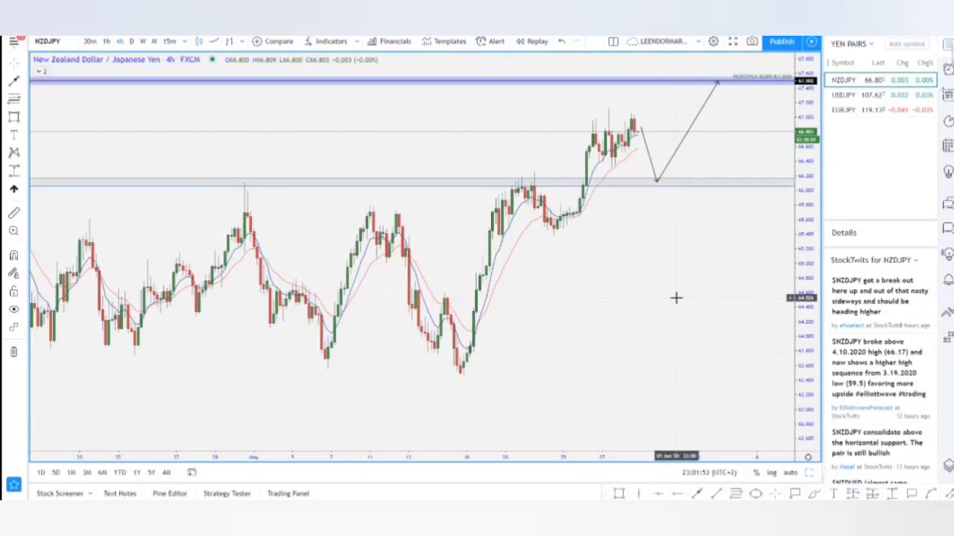
{"action": "scroll", "coordinate": [583, 317], "scroll_direction": "down", "scroll_amount": 8}
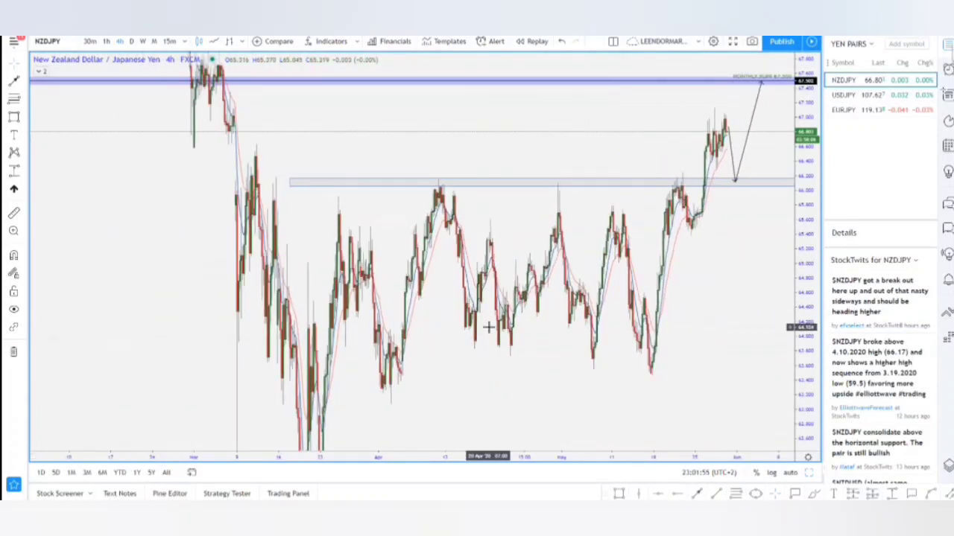
{"action": "left_click_drag", "start_coordinate": [647, 280], "coordinate": [728, 263]}
{"action": "left_click_drag", "start_coordinate": [800, 177], "coordinate": [667, 342]}
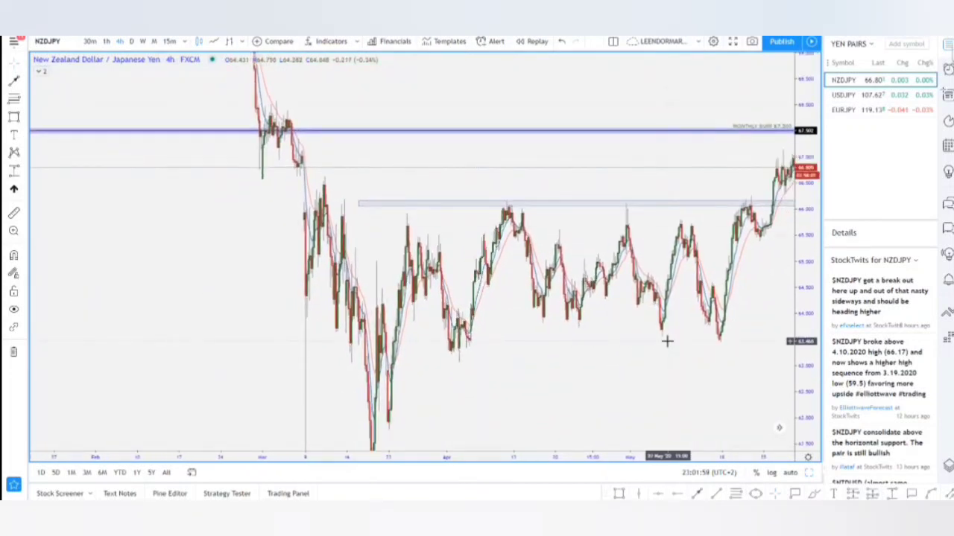
- Switch to the Futures/Stocks watchlist and open the NAS100 chart
{"action": "left_click", "coordinate": [849, 44]}
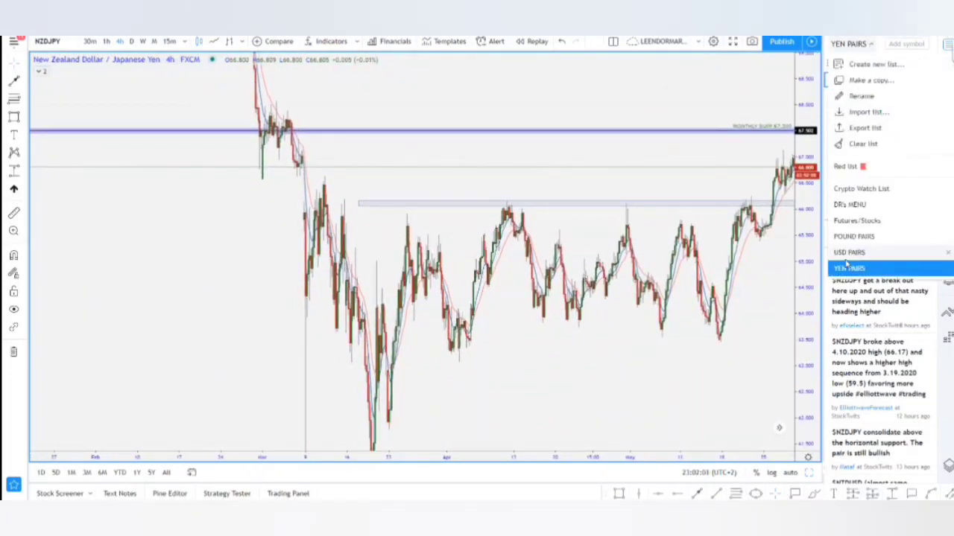
{"action": "left_click", "coordinate": [857, 220]}
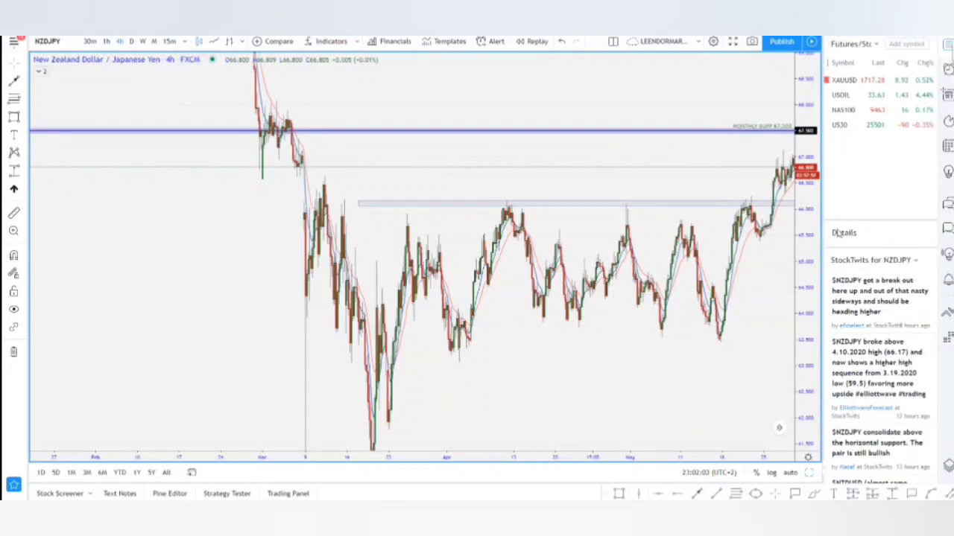
{"action": "left_click", "coordinate": [844, 112]}
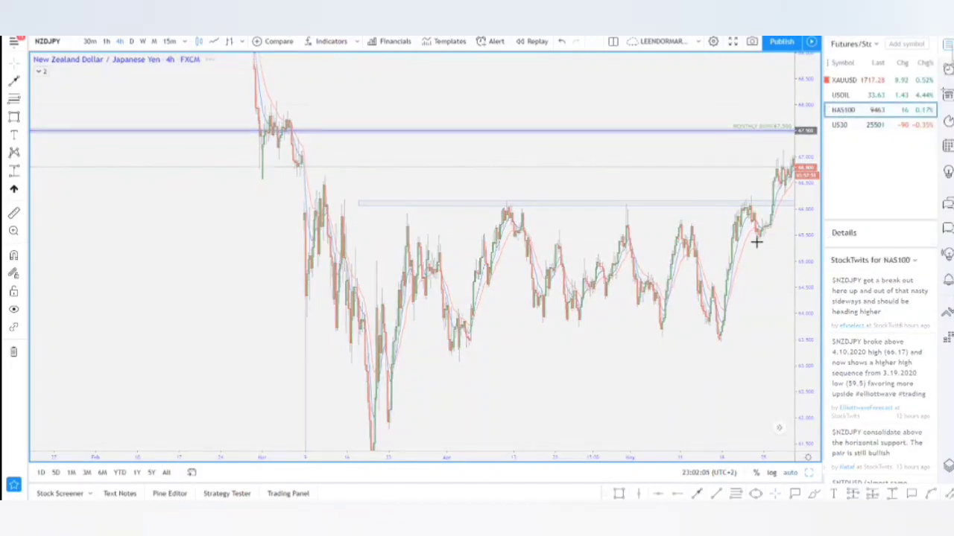
- Examine how the mid-May NAS100 candles react at the blue support zone below 8960 on the 4-hour chart
{"action": "scroll", "coordinate": [655, 224], "scroll_direction": "up", "scroll_amount": 6}
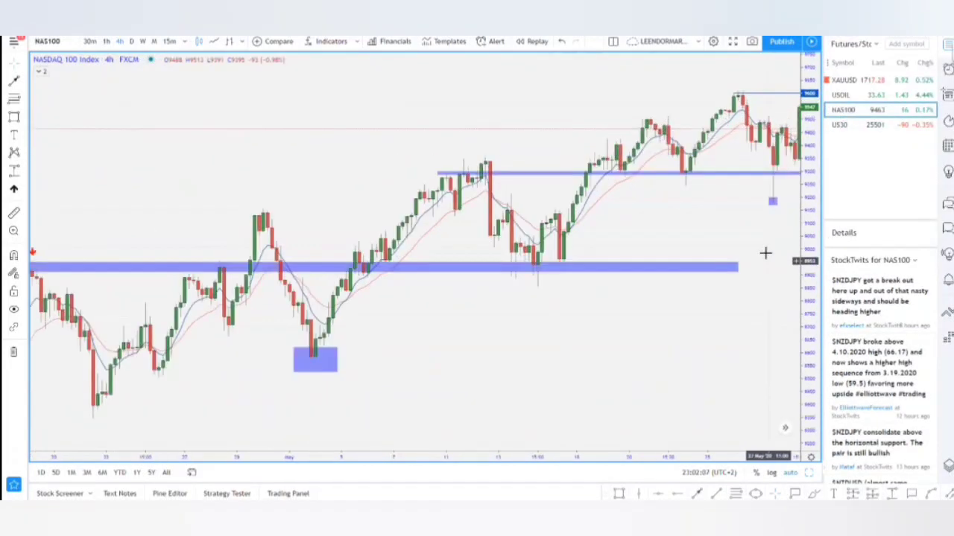
{"action": "left_click_drag", "start_coordinate": [794, 176], "coordinate": [795, 174]}
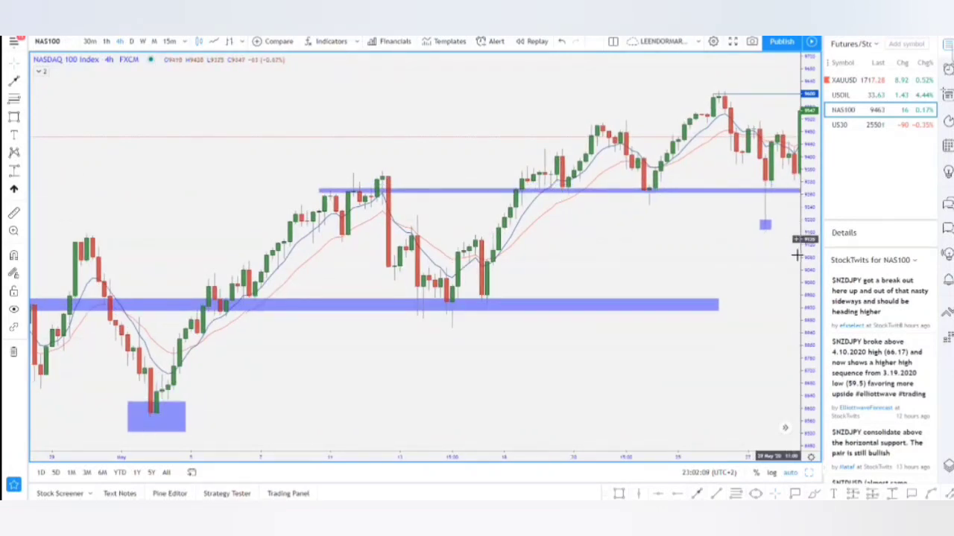
{"action": "left_click_drag", "start_coordinate": [809, 287], "coordinate": [809, 100]}
{"action": "left_click_drag", "start_coordinate": [643, 242], "coordinate": [780, 217]}
{"action": "scroll", "coordinate": [596, 280], "scroll_direction": "up", "scroll_amount": 5}
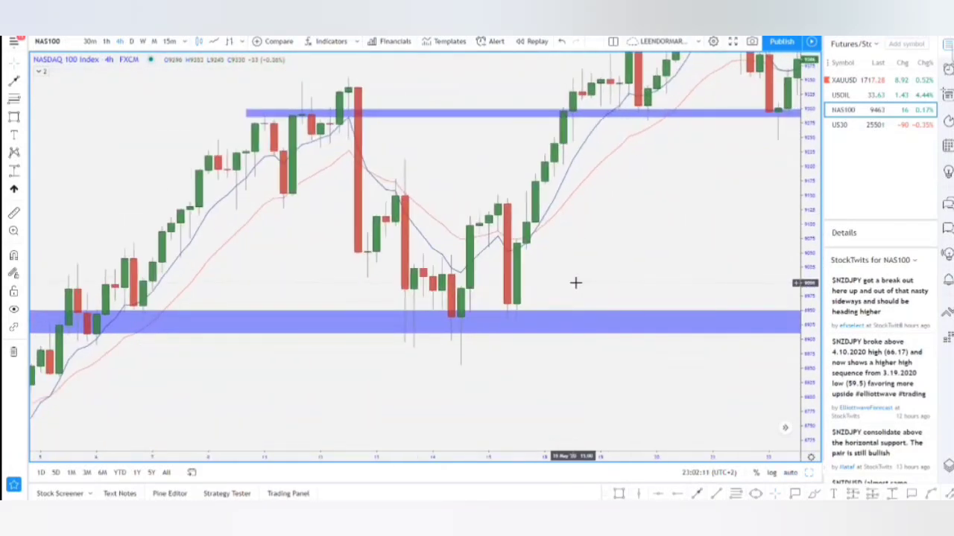
{"action": "scroll", "coordinate": [575, 283], "scroll_direction": "up", "scroll_amount": 3}
{"action": "left_click_drag", "start_coordinate": [622, 268], "coordinate": [660, 261]}
{"action": "left_click_drag", "start_coordinate": [810, 391], "coordinate": [809, 301]}
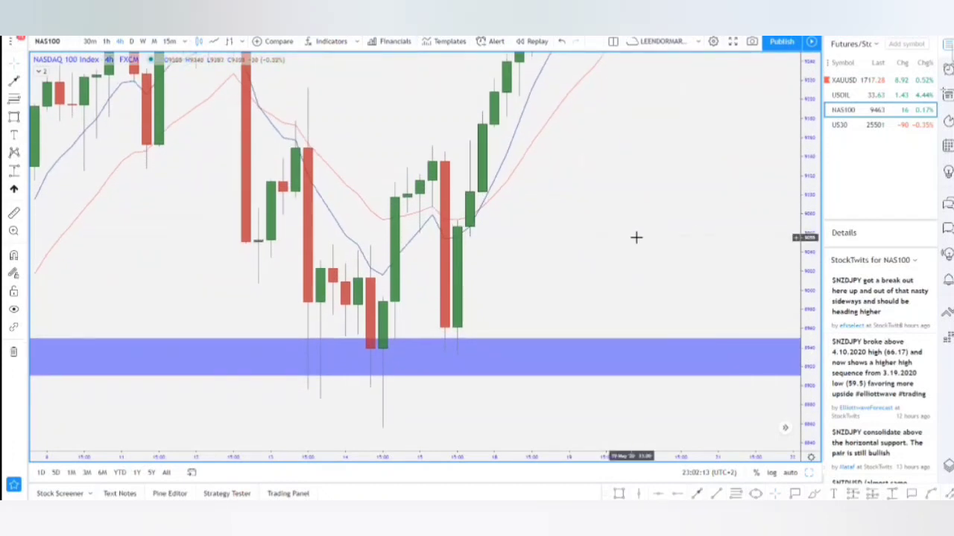
{"action": "left_click_drag", "start_coordinate": [636, 238], "coordinate": [711, 242]}
{"action": "scroll", "coordinate": [477, 288], "scroll_direction": "up", "scroll_amount": 4}
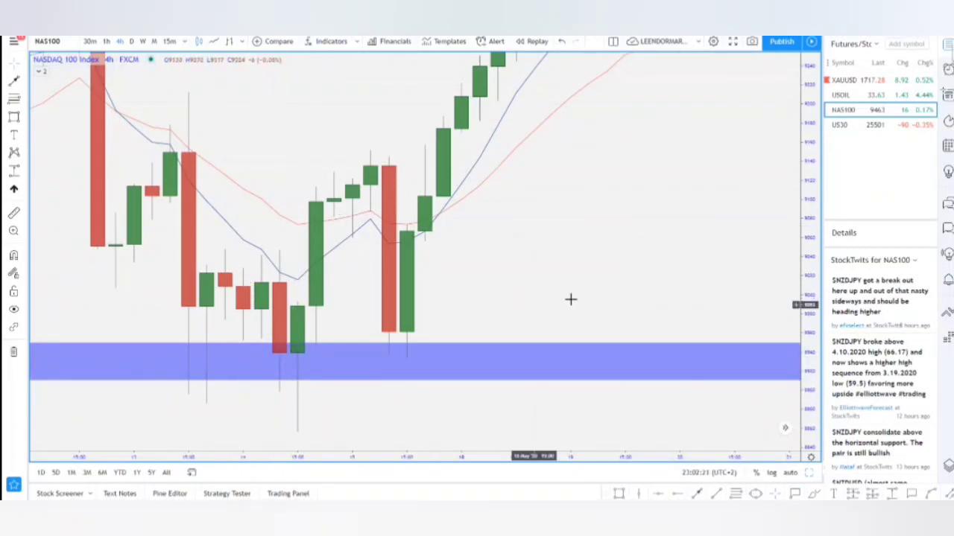
{"action": "scroll", "coordinate": [588, 291], "scroll_direction": "down", "scroll_amount": 3}
{"action": "scroll", "coordinate": [745, 304], "scroll_direction": "down", "scroll_amount": 2}
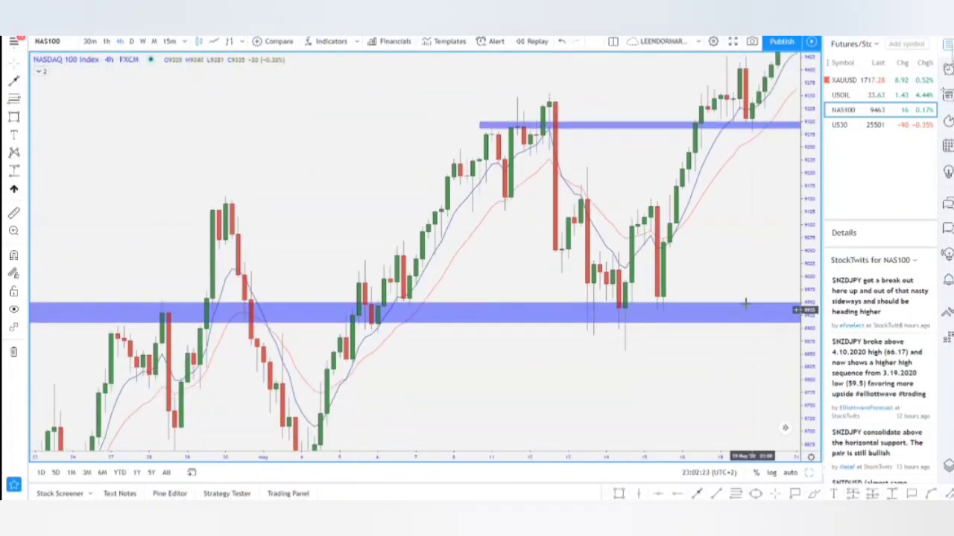
- Examine the late-May NAS100 swings between the blue zone near 9300 and the 9600 level
{"action": "left_click_drag", "start_coordinate": [746, 304], "coordinate": [450, 392]}
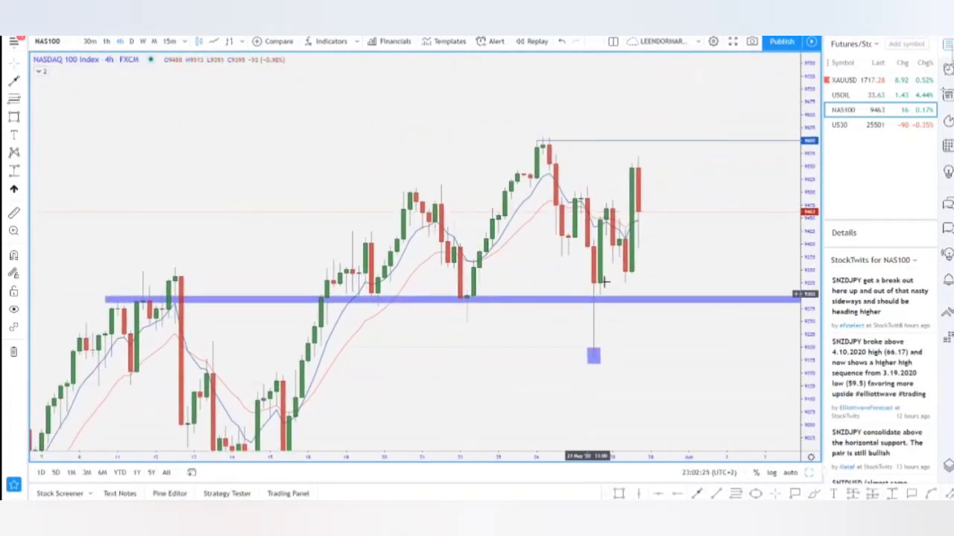
{"action": "left_click_drag", "start_coordinate": [721, 211], "coordinate": [758, 280]}
{"action": "scroll", "coordinate": [551, 240], "scroll_direction": "up", "scroll_amount": 4}
{"action": "left_click_drag", "start_coordinate": [525, 240], "coordinate": [577, 231]}
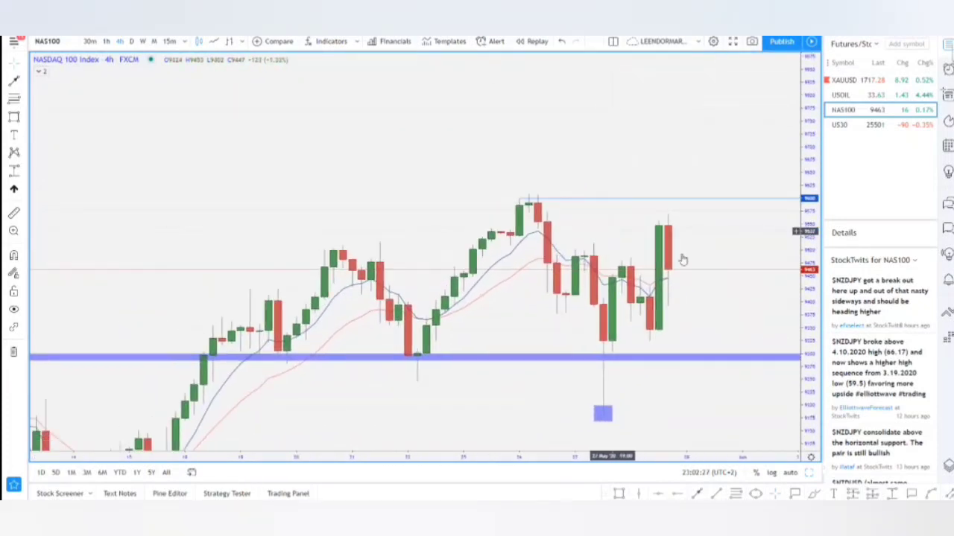
{"action": "left_click_drag", "start_coordinate": [810, 361], "coordinate": [810, 186]}
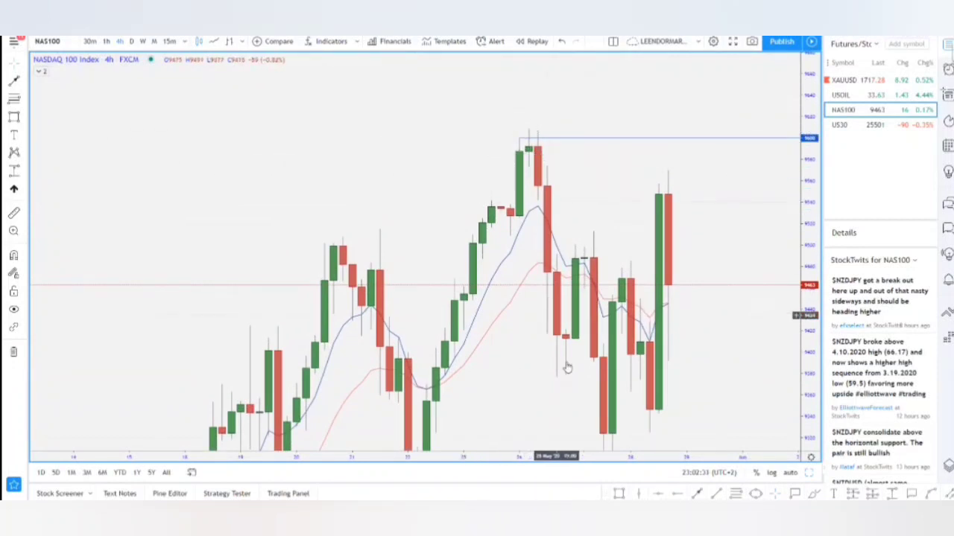
{"action": "left_click_drag", "start_coordinate": [570, 392], "coordinate": [579, 342]}
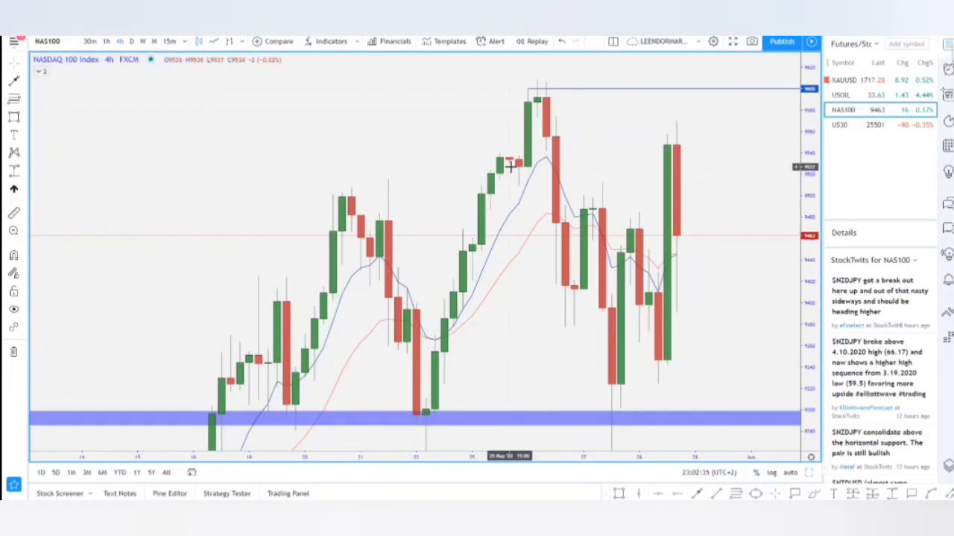
- Try a rectangle from about 9527 down to 9509 across the 25 to 29 May candles, and delete it
{"action": "left_click_drag", "start_coordinate": [510, 168], "coordinate": [483, 190]}
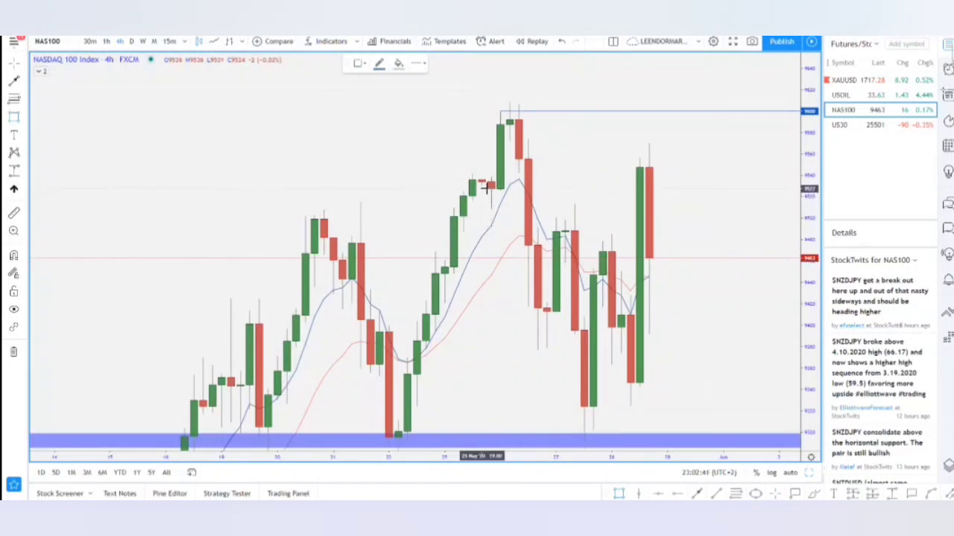
{"action": "mouse_move", "coordinate": [485, 189]}
{"action": "left_mouse_down"}
{"action": "mouse_move", "coordinate": [586, 211]}
{"action": "mouse_move", "coordinate": [698, 209]}
{"action": "left_mouse_up"}
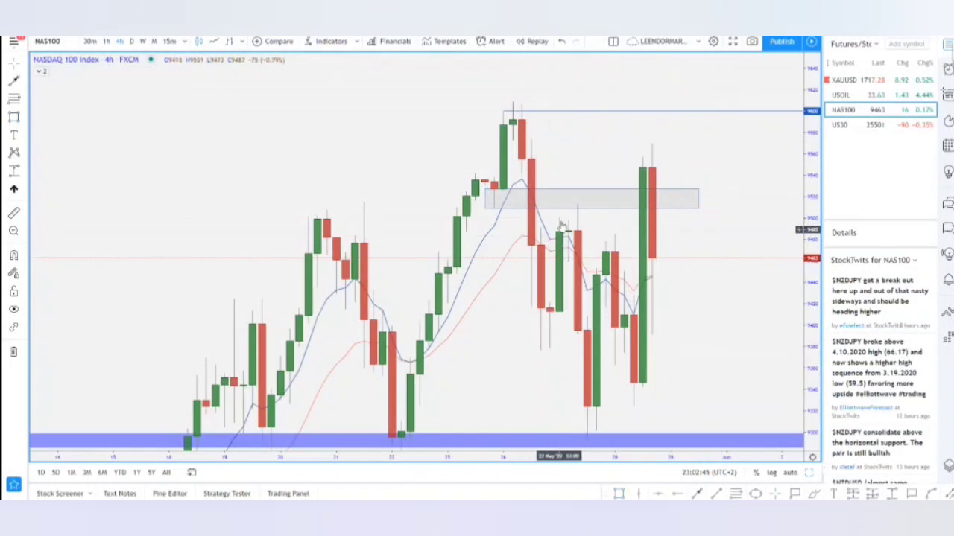
{"action": "scroll", "coordinate": [547, 238], "scroll_direction": "up", "scroll_amount": 2}
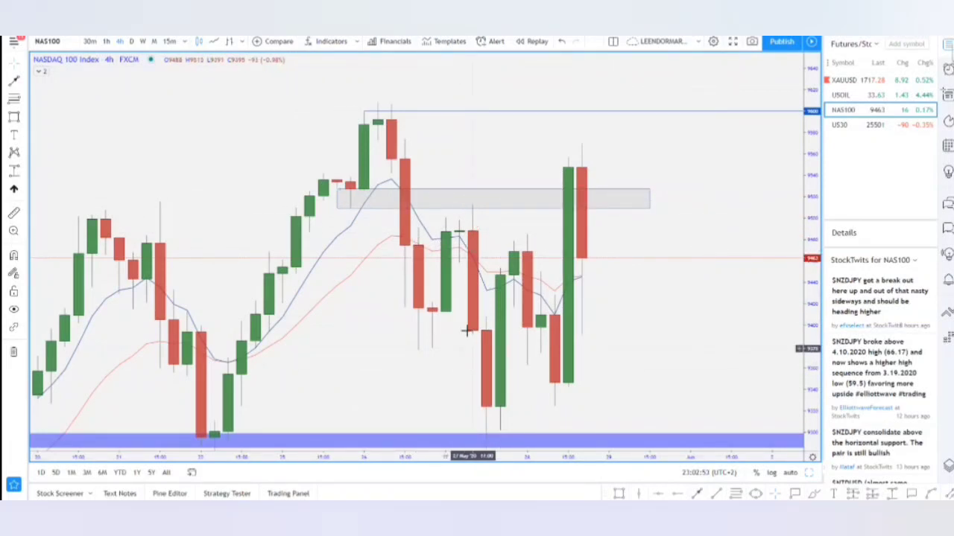
{"action": "left_click", "coordinate": [484, 203]}
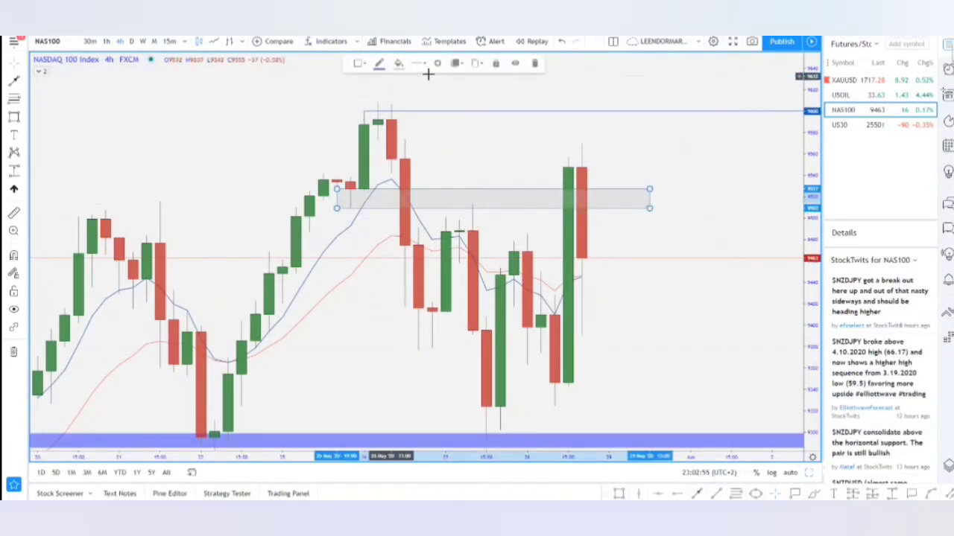
{"action": "left_click", "coordinate": [532, 64]}
- Examine the late-May candles above the blue zone near 9300, and switch NAS100 to the 30-minute chart
{"action": "scroll", "coordinate": [383, 272], "scroll_direction": "down", "scroll_amount": 5}
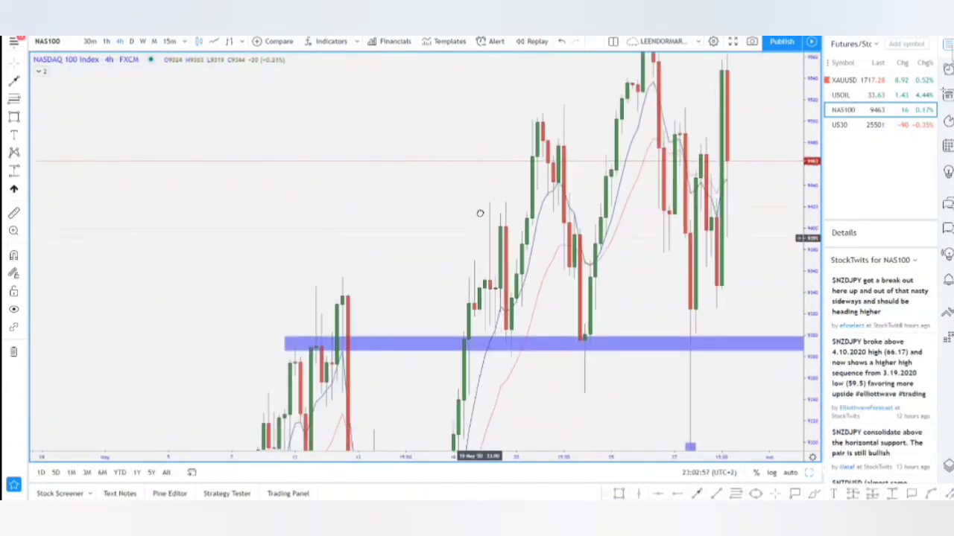
{"action": "left_click_drag", "start_coordinate": [543, 375], "coordinate": [362, 311]}
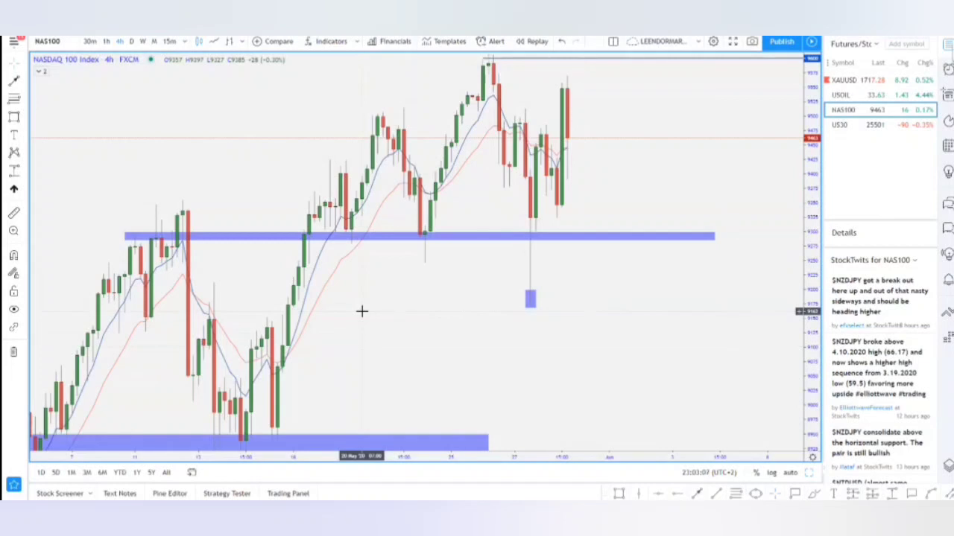
{"action": "left_click", "coordinate": [92, 41]}
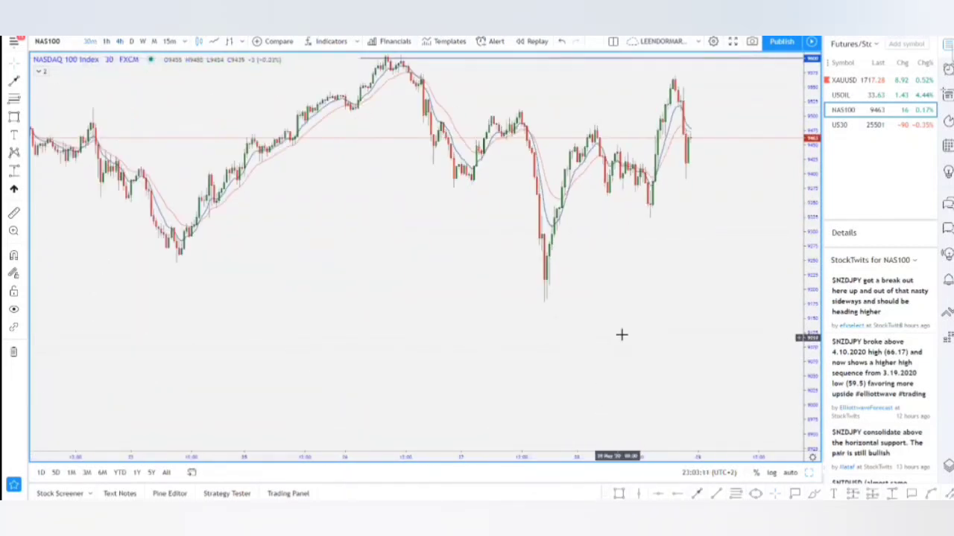
- Draw a descending trend line on NAS100 from the 28 May high near 9486 along the lower highs to about 9353
{"action": "scroll", "coordinate": [621, 335], "scroll_direction": "down", "scroll_amount": 3}
{"action": "left_click_drag", "start_coordinate": [814, 371], "coordinate": [813, 175]}
{"action": "left_click_drag", "start_coordinate": [730, 207], "coordinate": [764, 351]}
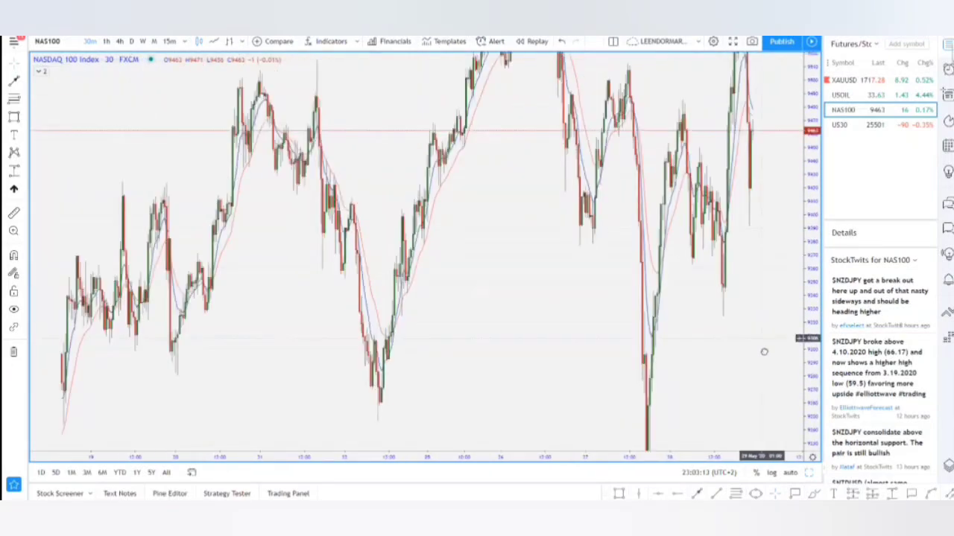
{"action": "scroll", "coordinate": [764, 352], "scroll_direction": "up", "scroll_amount": 5}
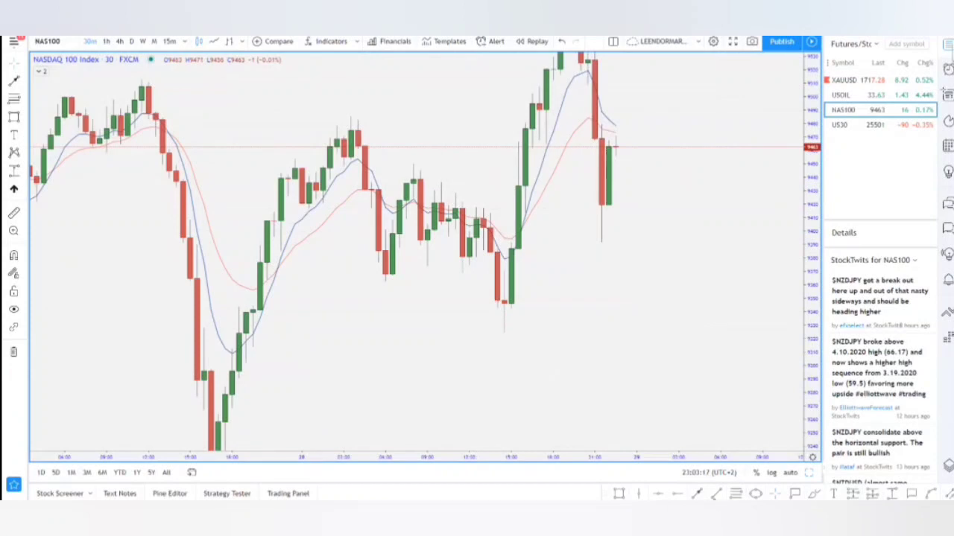
{"action": "left_click", "coordinate": [716, 494]}
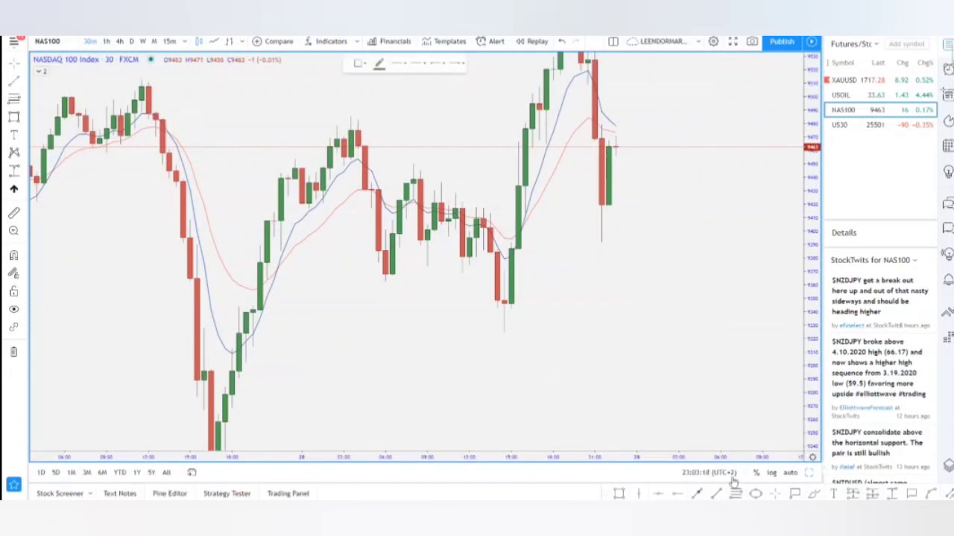
{"action": "left_click", "coordinate": [351, 115]}
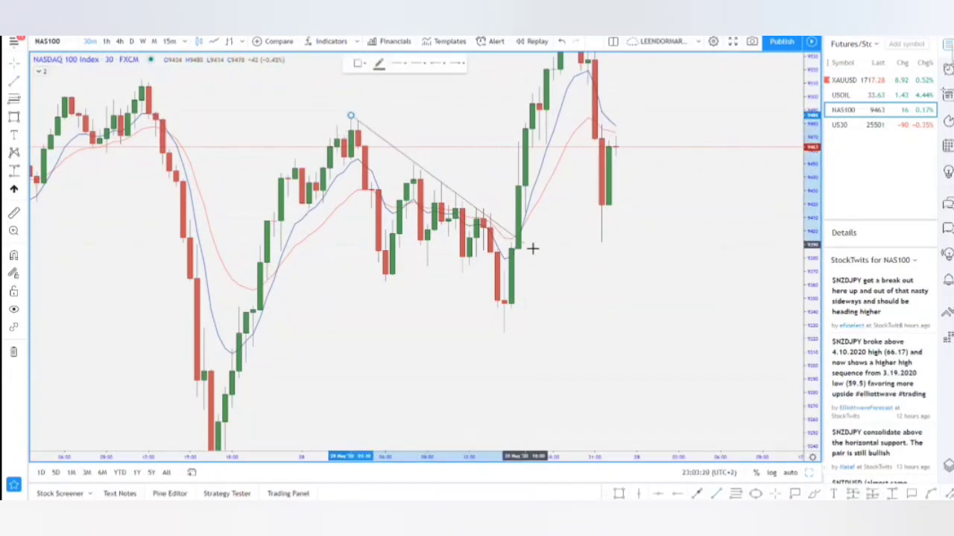
{"action": "left_click", "coordinate": [581, 295]}
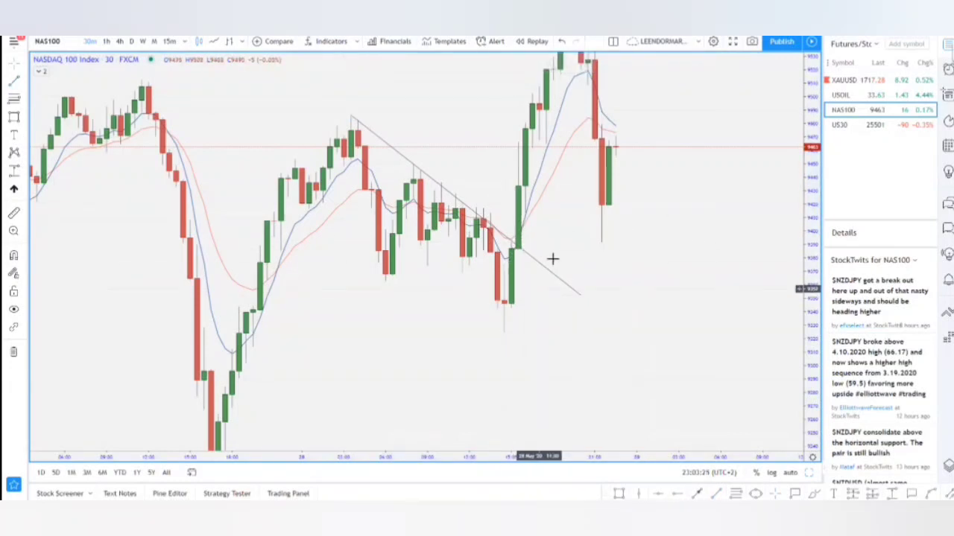
- Re-anchor the NAS100 trend line to start at the next lower high near 9450 and end at about 9360
{"action": "left_click_drag", "start_coordinate": [355, 127], "coordinate": [447, 176]}
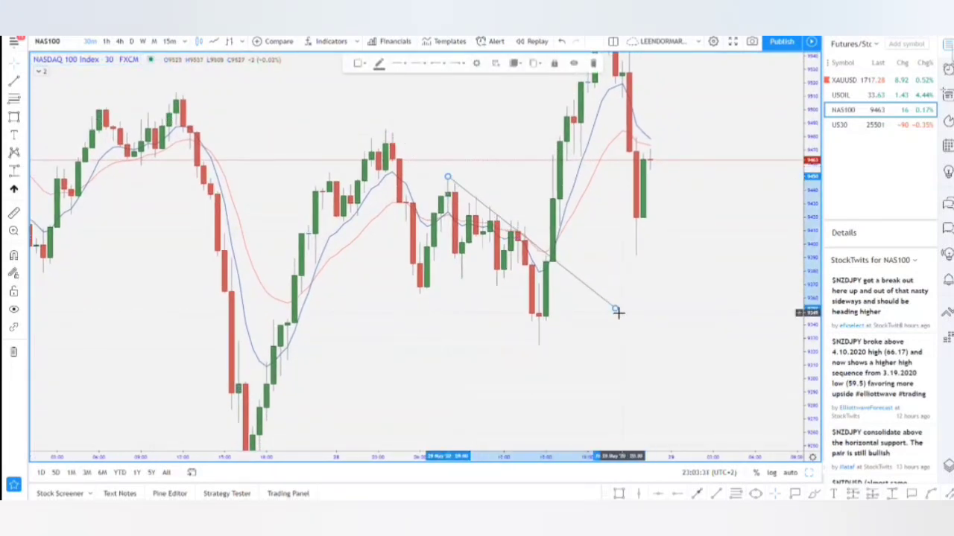
{"action": "left_click_drag", "start_coordinate": [622, 301], "coordinate": [637, 299]}
{"action": "left_click", "coordinate": [618, 261]}
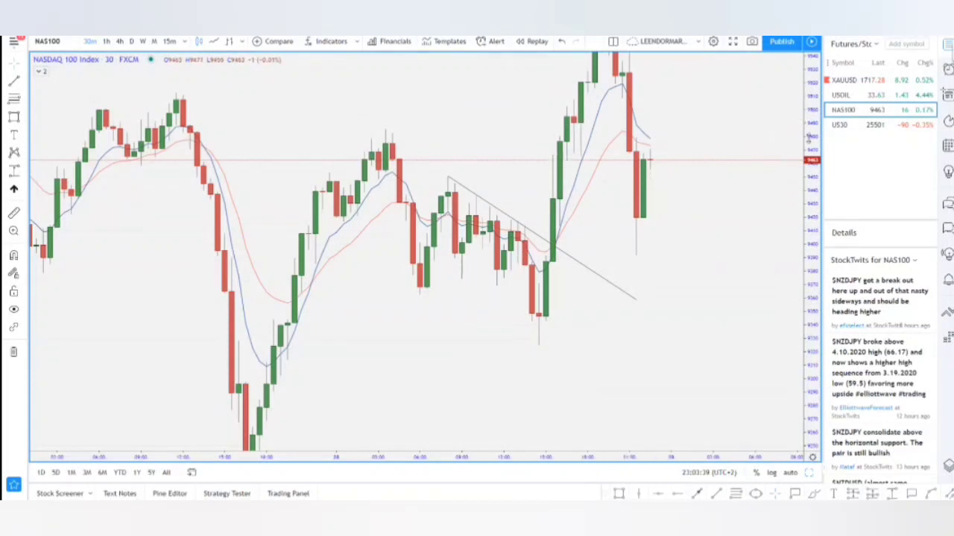
{"action": "left_click_drag", "start_coordinate": [811, 142], "coordinate": [810, 202]}
{"action": "left_click_drag", "start_coordinate": [711, 296], "coordinate": [695, 316]}
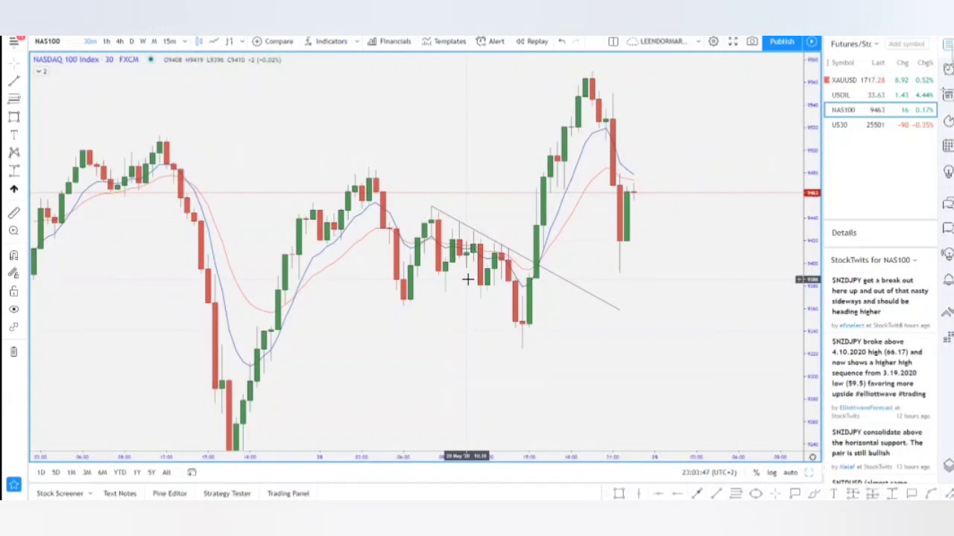
{"action": "scroll", "coordinate": [477, 284], "scroll_direction": "down", "scroll_amount": 5}
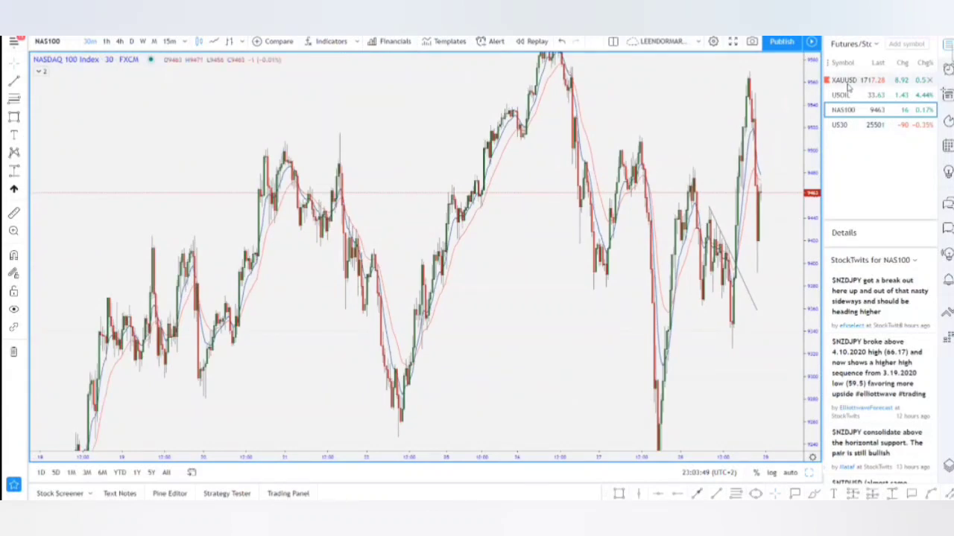
- Switch to XAUUSD and examine the late-May recovery from the 1700 level on the 30-minute chart
{"action": "left_click", "coordinate": [845, 81]}
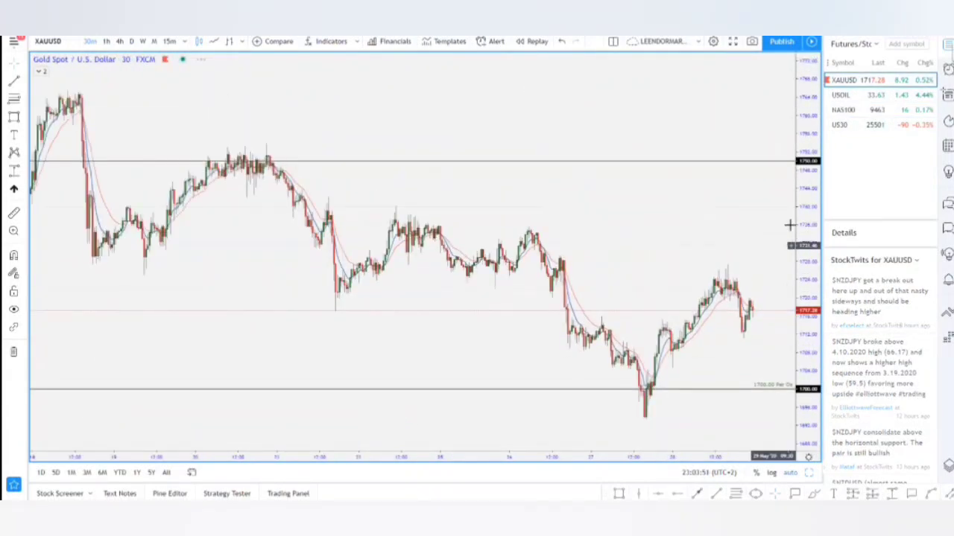
{"action": "left_click_drag", "start_coordinate": [803, 251], "coordinate": [802, 278]}
{"action": "left_click_drag", "start_coordinate": [745, 223], "coordinate": [713, 123]}
{"action": "left_click_drag", "start_coordinate": [811, 229], "coordinate": [810, 115]}
{"action": "left_click_drag", "start_coordinate": [678, 146], "coordinate": [699, 238]}
{"action": "scroll", "coordinate": [675, 227], "scroll_direction": "up", "scroll_amount": 6}
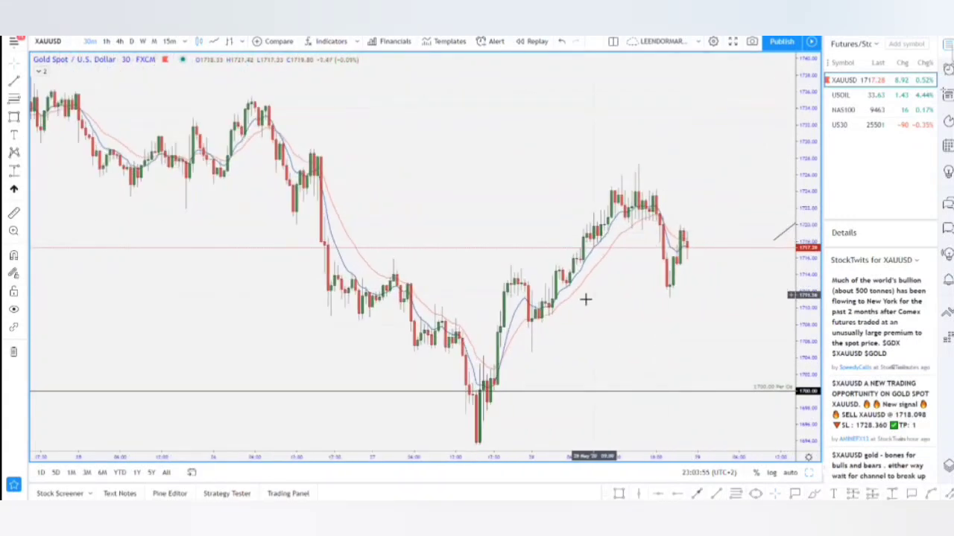
{"action": "scroll", "coordinate": [585, 300], "scroll_direction": "up", "scroll_amount": 2}
{"action": "scroll", "coordinate": [713, 137], "scroll_direction": "up", "scroll_amount": 6}
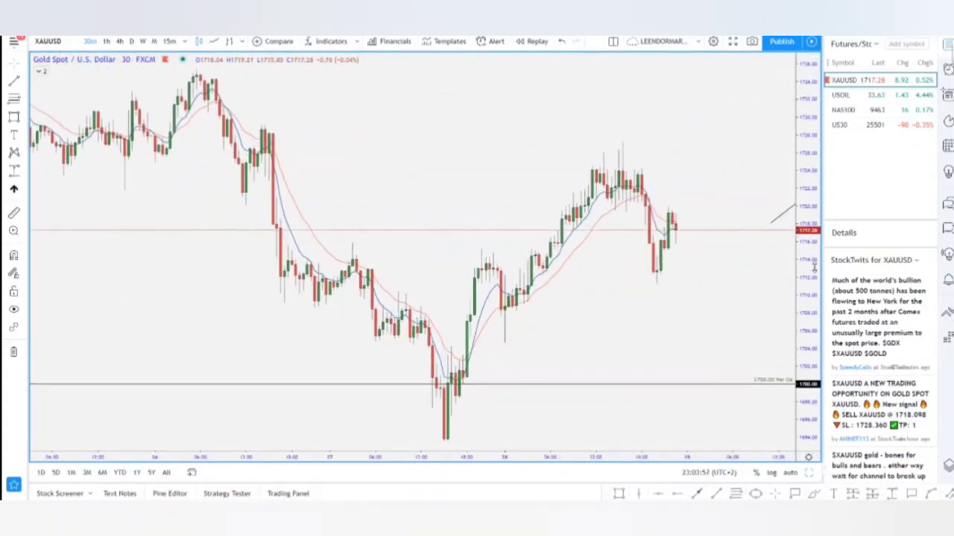
{"action": "scroll", "coordinate": [659, 240], "scroll_direction": "up", "scroll_amount": 2}
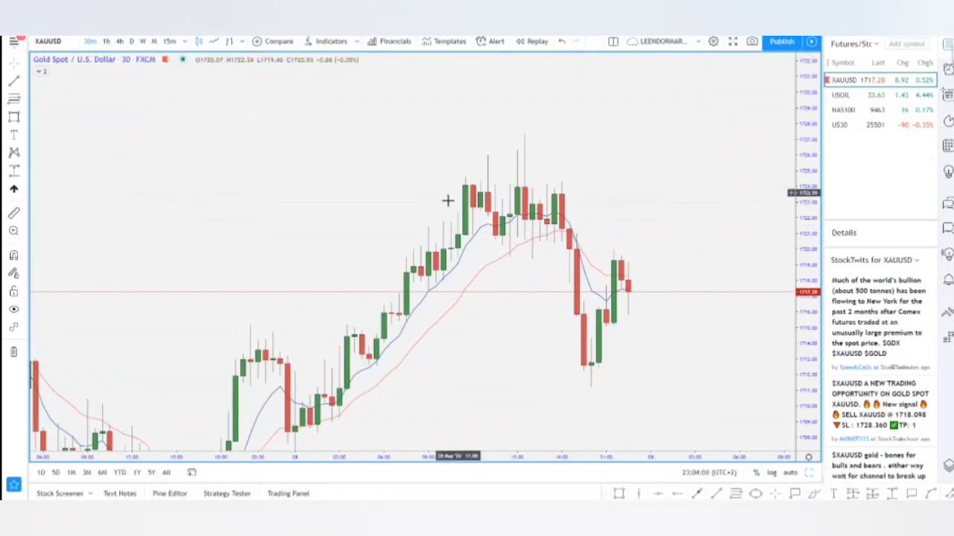
- Draw a thin rectangle from about 1746.7 down to 1746.1 below the XAUUSD 1750 line, across the 19 to 21 May candles
{"action": "scroll", "coordinate": [488, 305], "scroll_direction": "down", "scroll_amount": 5}
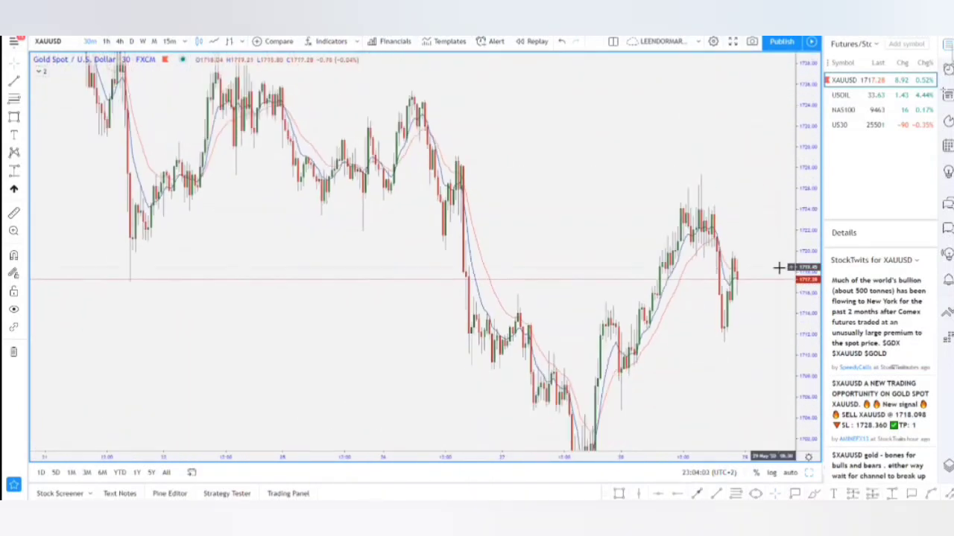
{"action": "left_click_drag", "start_coordinate": [532, 132], "coordinate": [770, 263]}
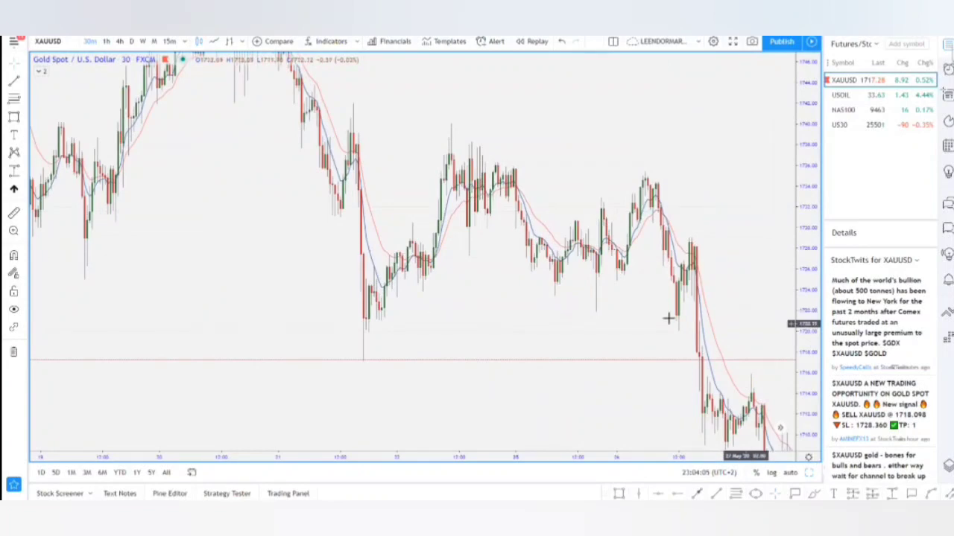
{"action": "left_click_drag", "start_coordinate": [516, 253], "coordinate": [727, 335]}
{"action": "left_click_drag", "start_coordinate": [515, 198], "coordinate": [590, 230]}
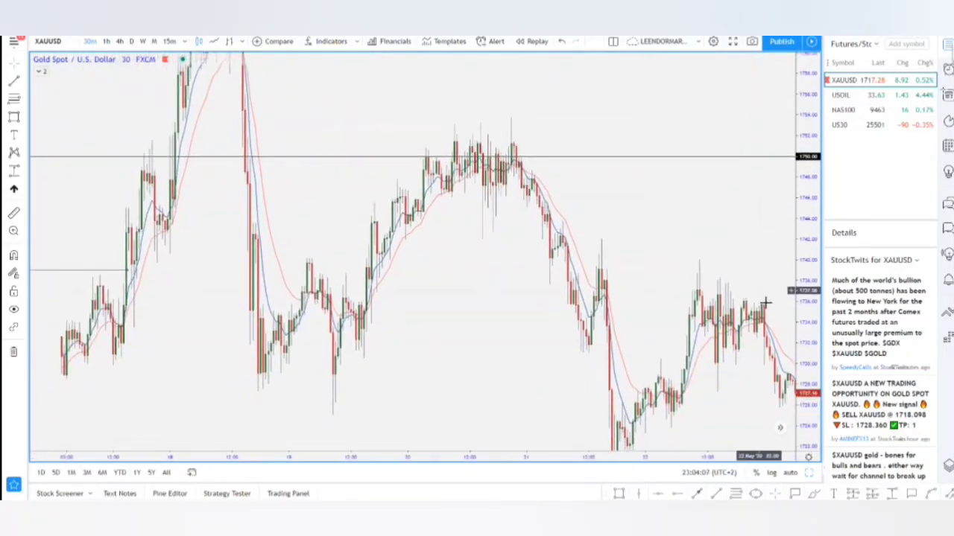
{"action": "left_click_drag", "start_coordinate": [802, 307], "coordinate": [799, 173]}
{"action": "left_click_drag", "start_coordinate": [660, 169], "coordinate": [733, 247]}
{"action": "scroll", "coordinate": [801, 341], "scroll_direction": "up", "scroll_amount": 6}
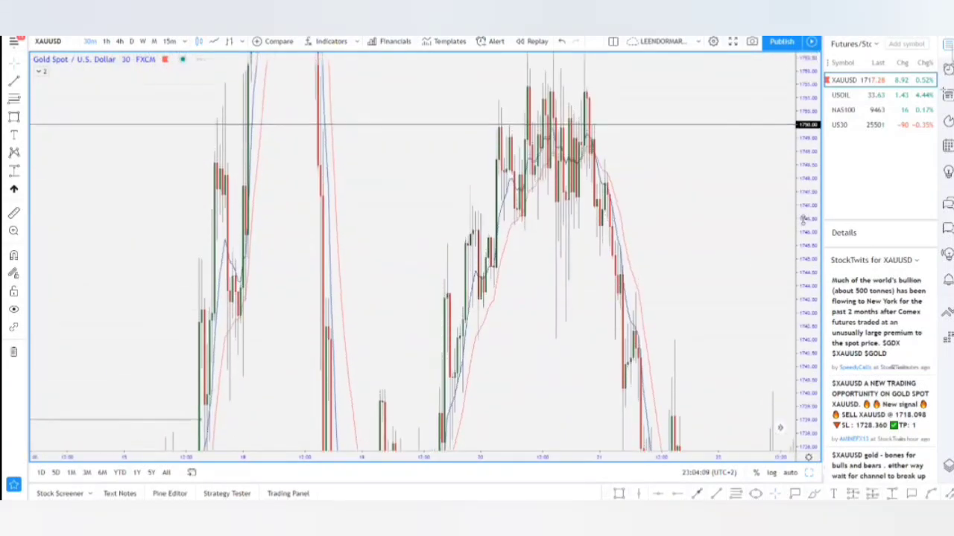
{"action": "left_click_drag", "start_coordinate": [572, 254], "coordinate": [609, 232]}
{"action": "left_click_drag", "start_coordinate": [490, 273], "coordinate": [490, 299]}
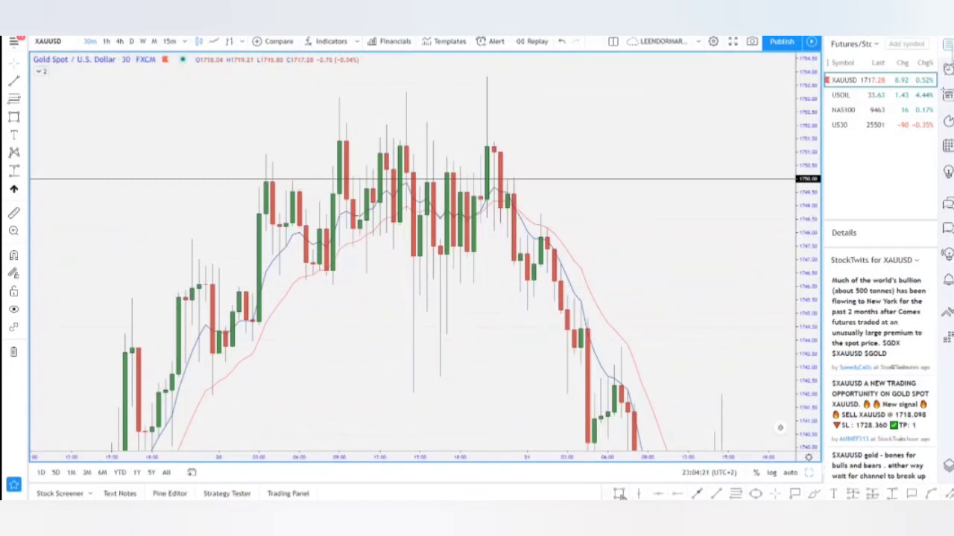
{"action": "mouse_move", "coordinate": [126, 283]}
{"action": "left_mouse_down"}
{"action": "mouse_move", "coordinate": [792, 273]}
{"action": "mouse_move", "coordinate": [754, 268]}
{"action": "left_mouse_up"}
{"action": "left_click_drag", "start_coordinate": [679, 240], "coordinate": [666, 220]}
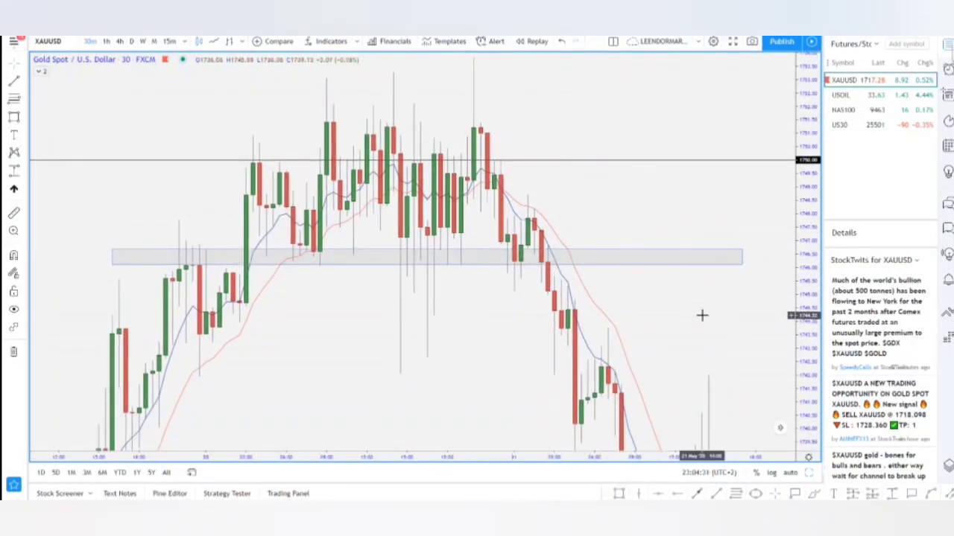
- Place a short position on XAUUSD with its entry at 1746.09, where the 21 May candle breaks below the rectangle
{"action": "left_click_drag", "start_coordinate": [702, 316], "coordinate": [699, 307]}
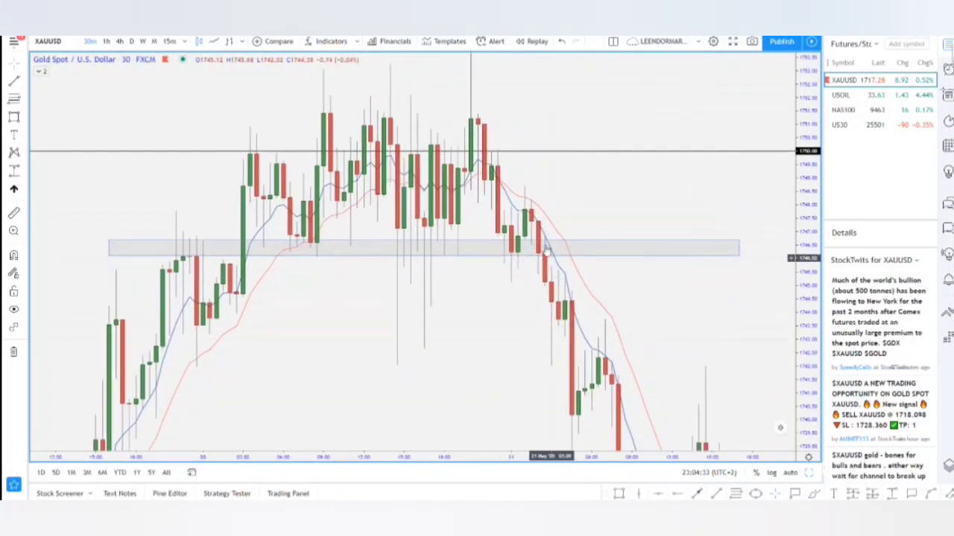
{"action": "left_click_drag", "start_coordinate": [634, 327], "coordinate": [603, 305]}
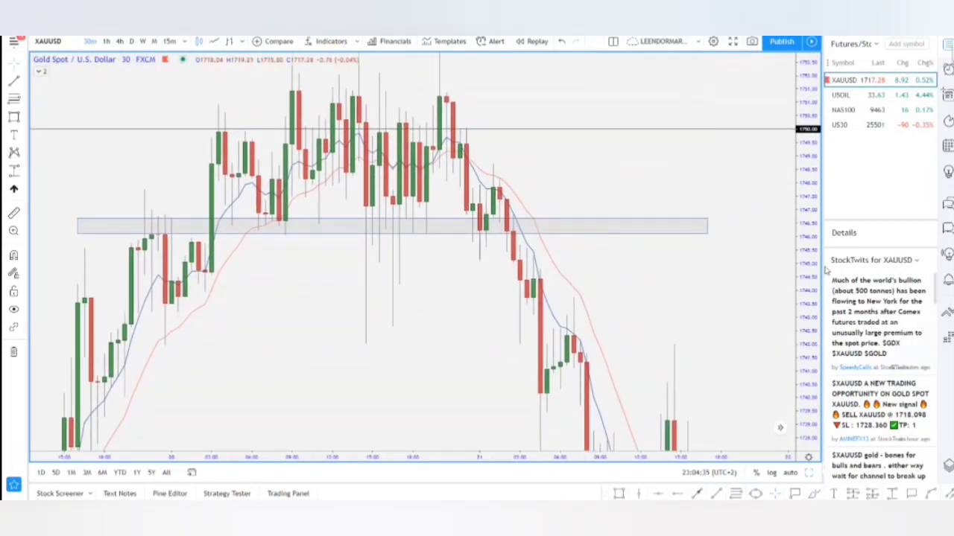
{"action": "left_click_drag", "start_coordinate": [754, 266], "coordinate": [709, 234]}
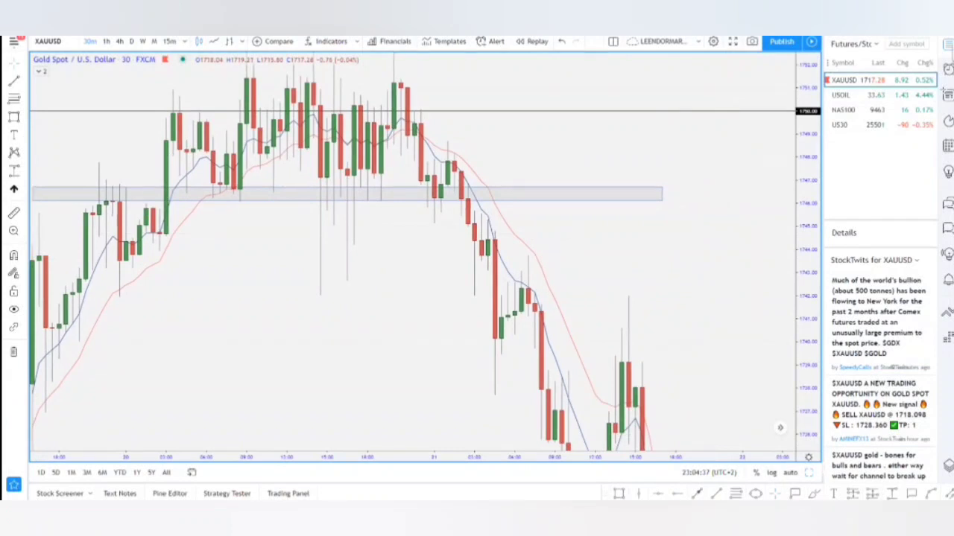
{"action": "left_click", "coordinate": [873, 496]}
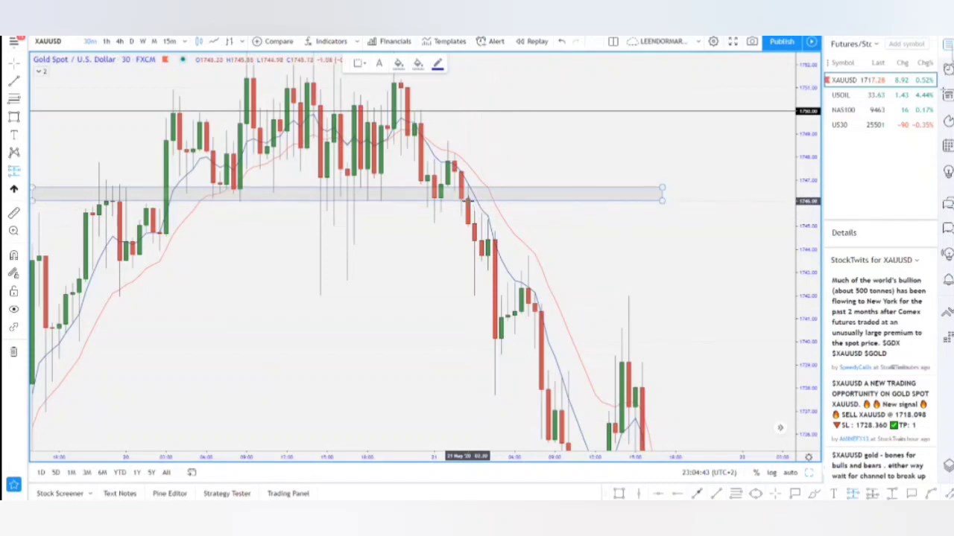
{"action": "left_click", "coordinate": [467, 200]}
{"action": "left_click_drag", "start_coordinate": [405, 278], "coordinate": [307, 168]}
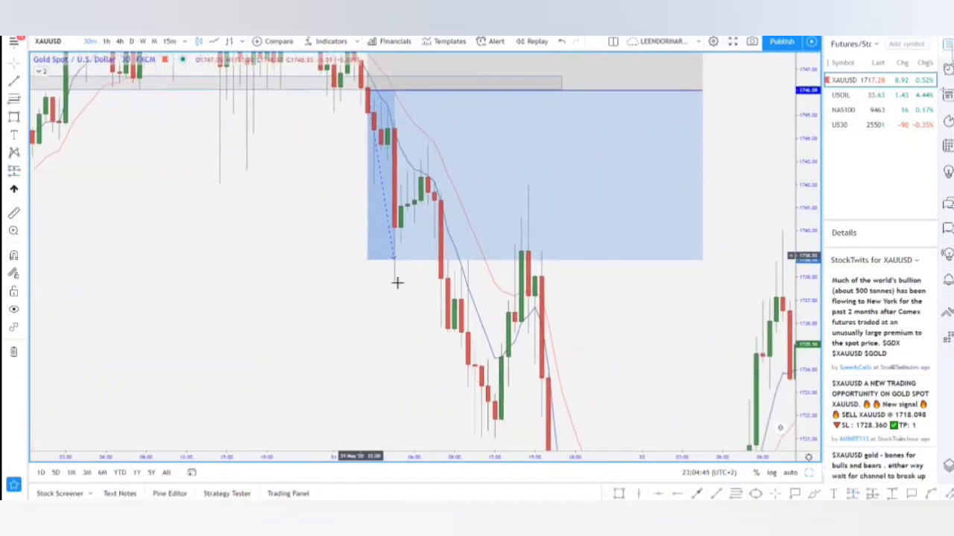
- Extend the short position's target down to about 1727.2, below the mid-May swing lows
{"action": "scroll", "coordinate": [395, 283], "scroll_direction": "down", "scroll_amount": 6}
{"action": "left_click_drag", "start_coordinate": [813, 147], "coordinate": [812, 321]}
{"action": "left_click_drag", "start_coordinate": [607, 305], "coordinate": [443, 242]}
{"action": "scroll", "coordinate": [550, 328], "scroll_direction": "down", "scroll_amount": 5}
{"action": "left_click_drag", "start_coordinate": [804, 152], "coordinate": [802, 282]}
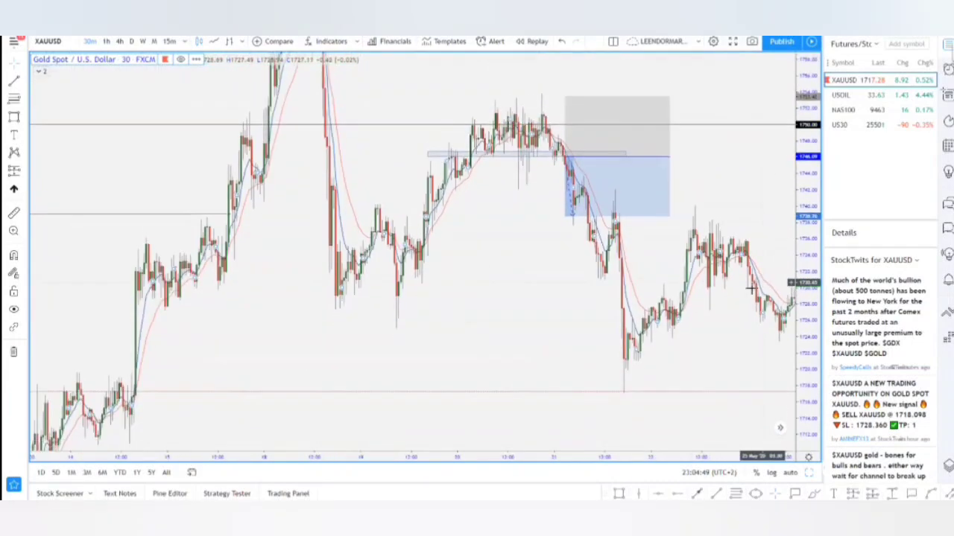
{"action": "left_click_drag", "start_coordinate": [685, 308], "coordinate": [662, 294]}
{"action": "scroll", "coordinate": [581, 353], "scroll_direction": "down", "scroll_amount": 2}
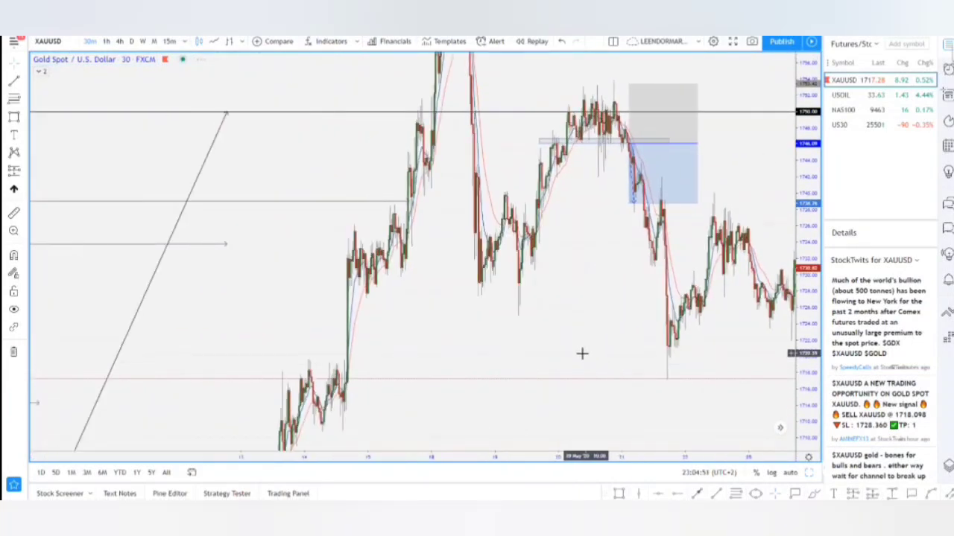
{"action": "left_click_drag", "start_coordinate": [550, 356], "coordinate": [513, 360]}
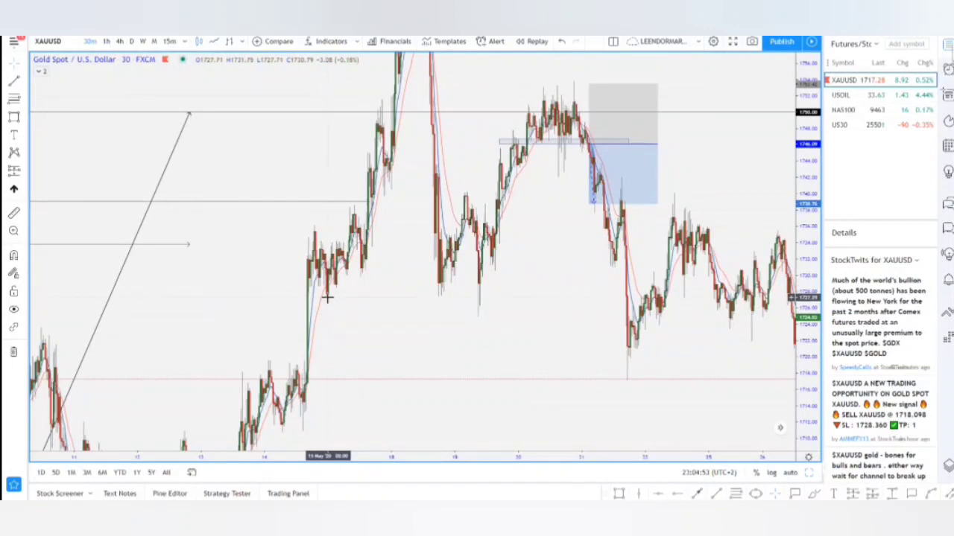
{"action": "left_click_drag", "start_coordinate": [588, 203], "coordinate": [576, 300]}
{"action": "left_click_drag", "start_coordinate": [546, 346], "coordinate": [534, 347]}
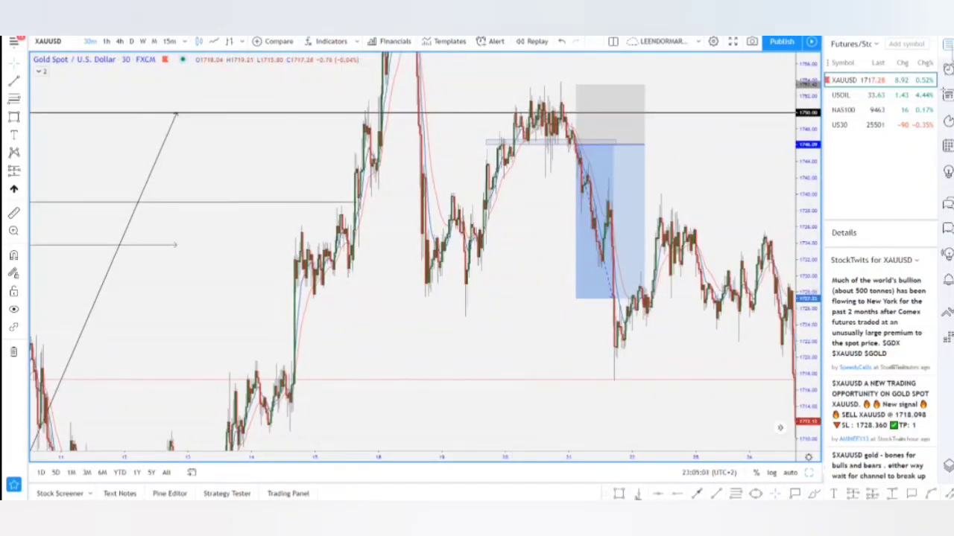
- Draw a thin support rectangle near 1729 from the 14 May candles to about 26 May, and set the short position's target to 1729.31
{"action": "left_click", "coordinate": [620, 495]}
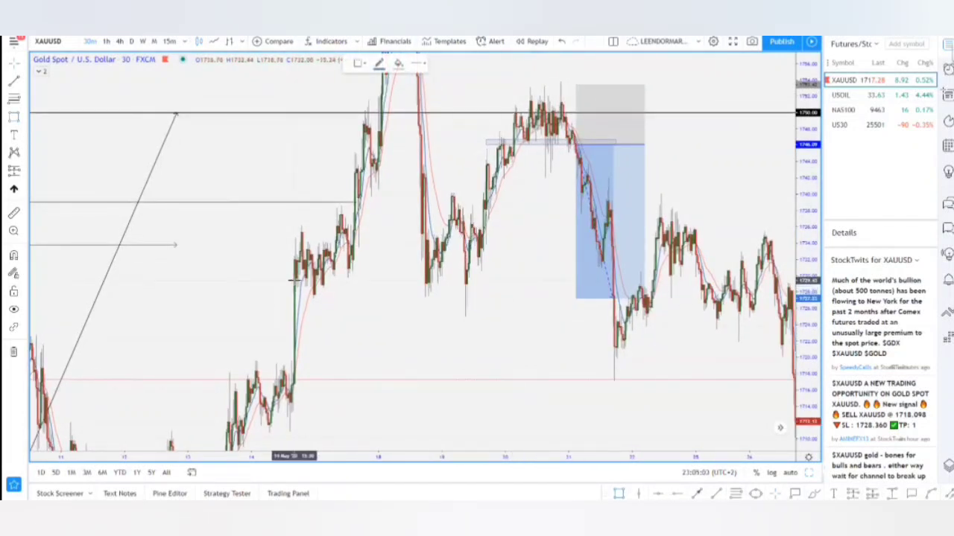
{"action": "mouse_move", "coordinate": [295, 280]}
{"action": "left_mouse_down"}
{"action": "mouse_move", "coordinate": [448, 290]}
{"action": "mouse_move", "coordinate": [747, 282]}
{"action": "left_mouse_up"}
{"action": "left_click", "coordinate": [575, 299]}
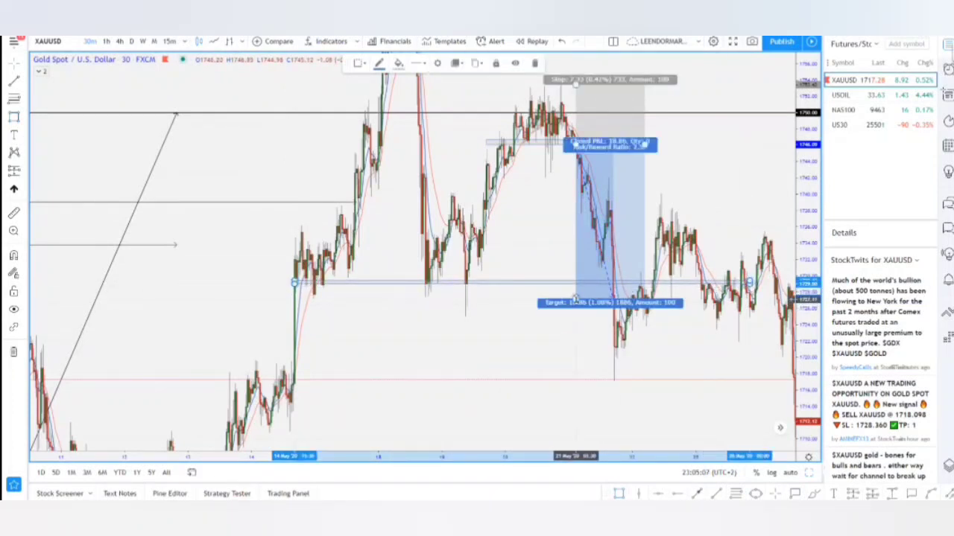
{"action": "mouse_move", "coordinate": [575, 299]}
{"action": "left_mouse_down"}
{"action": "mouse_move", "coordinate": [575, 281]}
{"action": "mouse_move", "coordinate": [544, 304]}
{"action": "left_mouse_up"}
{"action": "left_click_drag", "start_coordinate": [807, 168], "coordinate": [806, 201]}
{"action": "left_click_drag", "start_coordinate": [724, 243], "coordinate": [774, 278]}
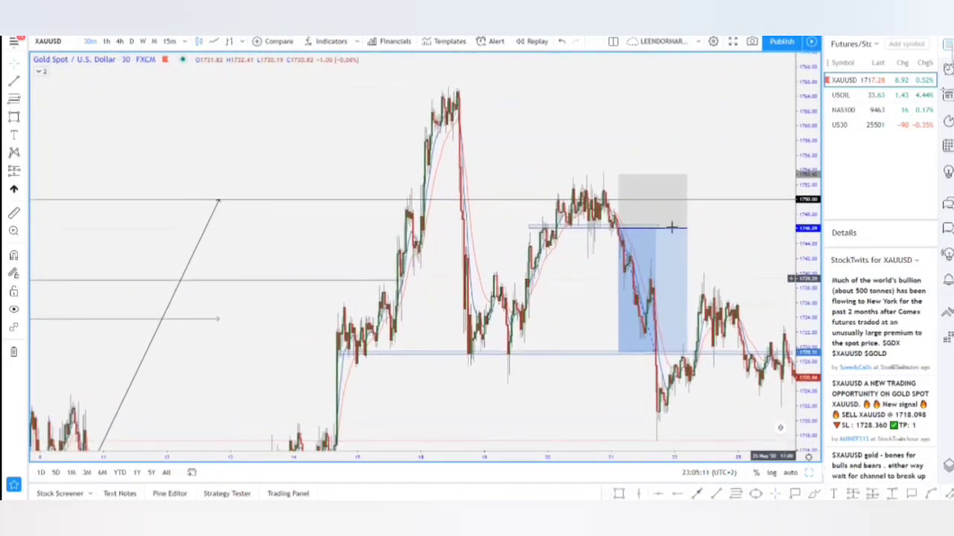
- Tighten the short position's stop to 3.15 above the entry, just under the 1750 line
{"action": "scroll", "coordinate": [568, 230], "scroll_direction": "up", "scroll_amount": 8}
{"action": "left_click_drag", "start_coordinate": [806, 333], "coordinate": [807, 88]}
{"action": "left_click_drag", "start_coordinate": [788, 213], "coordinate": [928, 268]}
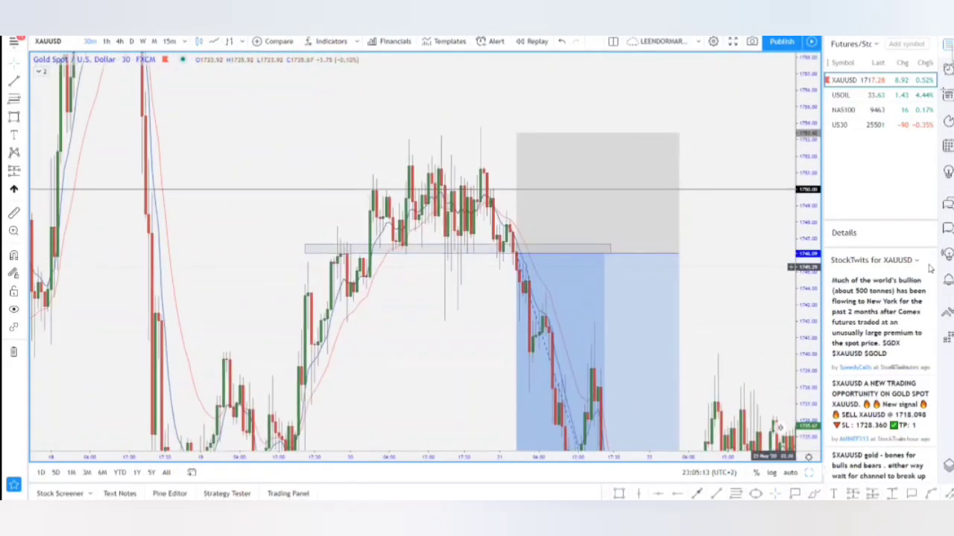
{"action": "scroll", "coordinate": [500, 281], "scroll_direction": "up", "scroll_amount": 6}
{"action": "left_click_drag", "start_coordinate": [367, 308], "coordinate": [333, 263]}
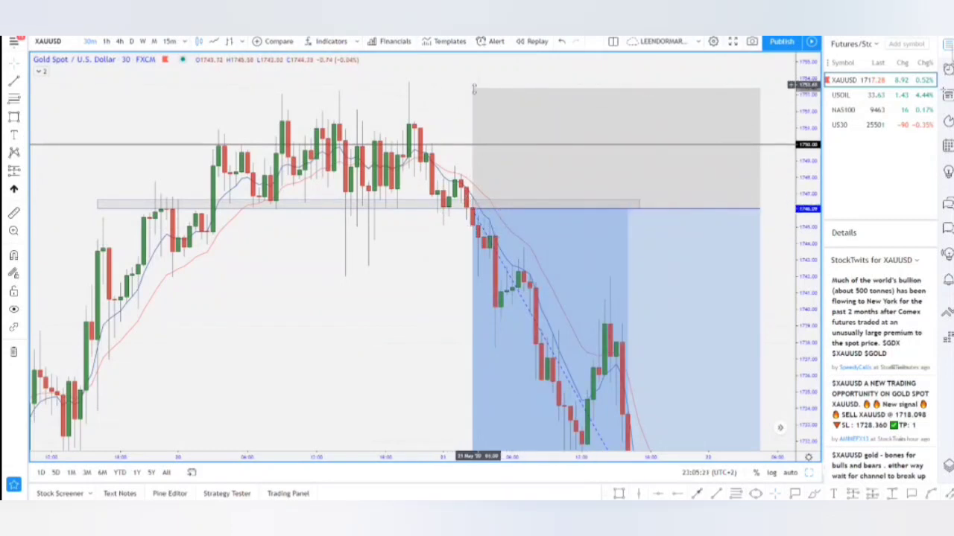
{"action": "left_click_drag", "start_coordinate": [471, 88], "coordinate": [470, 155]}
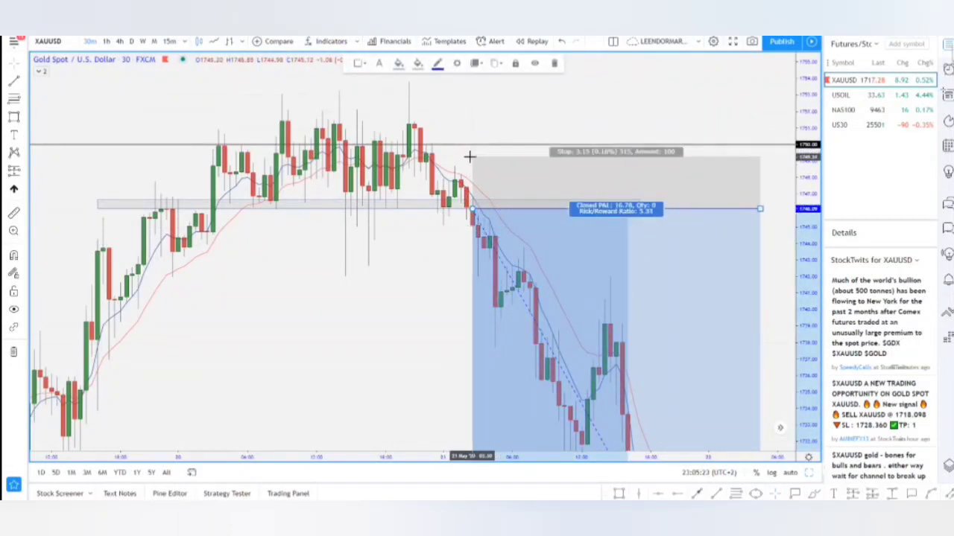
{"action": "left_click_drag", "start_coordinate": [521, 113], "coordinate": [507, 66]}
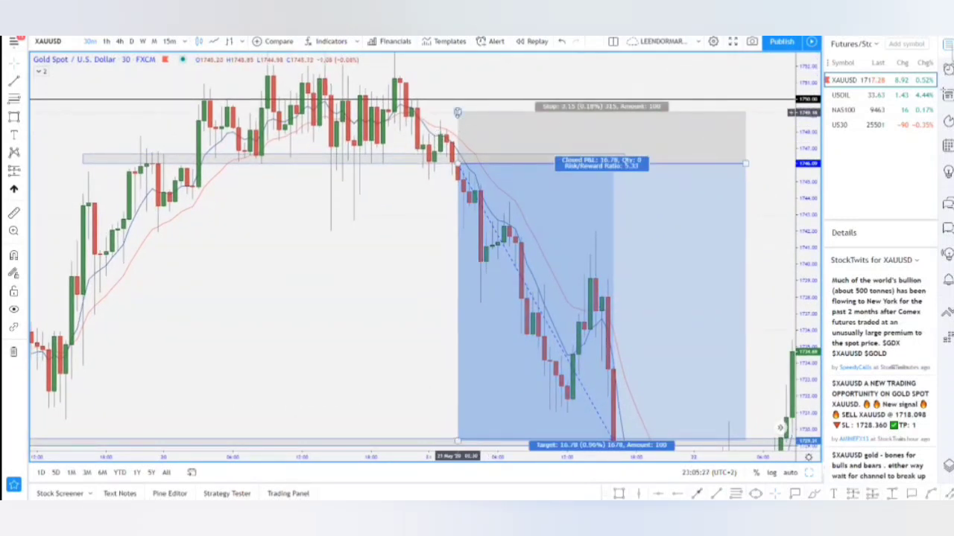
- Set the short position's stop 3.39 above its entry and shorten its time span to end at the sharp 21 May drop candle
{"action": "left_click_drag", "start_coordinate": [458, 112], "coordinate": [456, 107]}
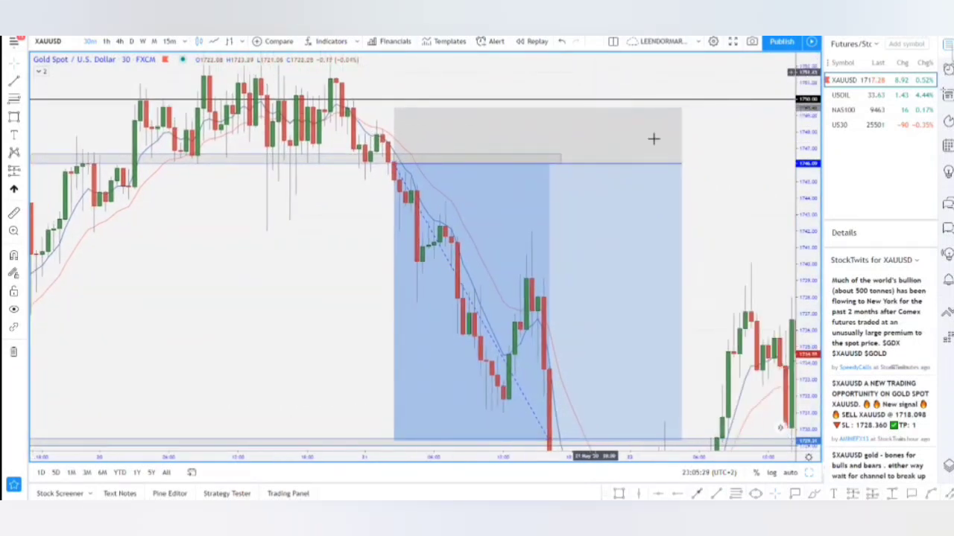
{"action": "left_click_drag", "start_coordinate": [681, 164], "coordinate": [544, 158]}
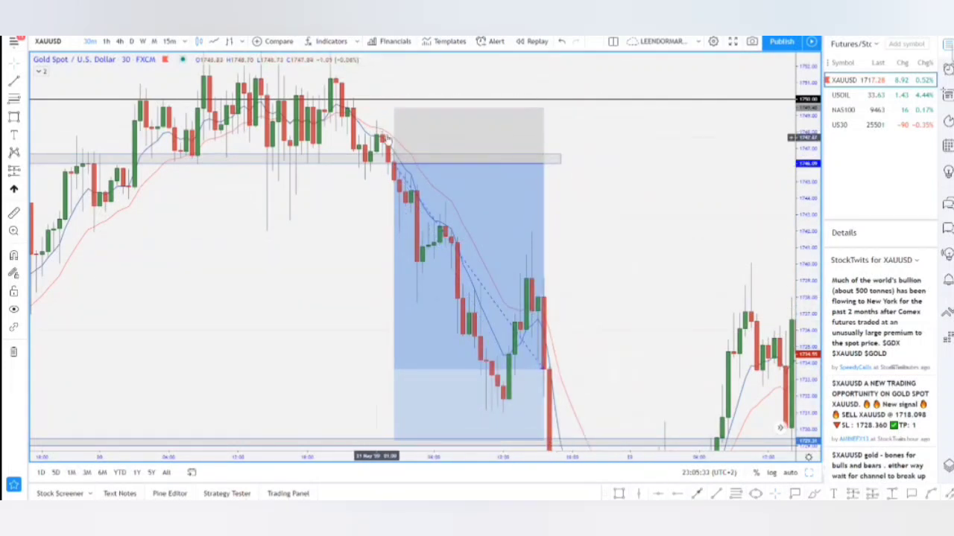
{"action": "left_click_drag", "start_coordinate": [646, 279], "coordinate": [709, 222]}
{"action": "left_click_drag", "start_coordinate": [811, 185], "coordinate": [809, 250]}
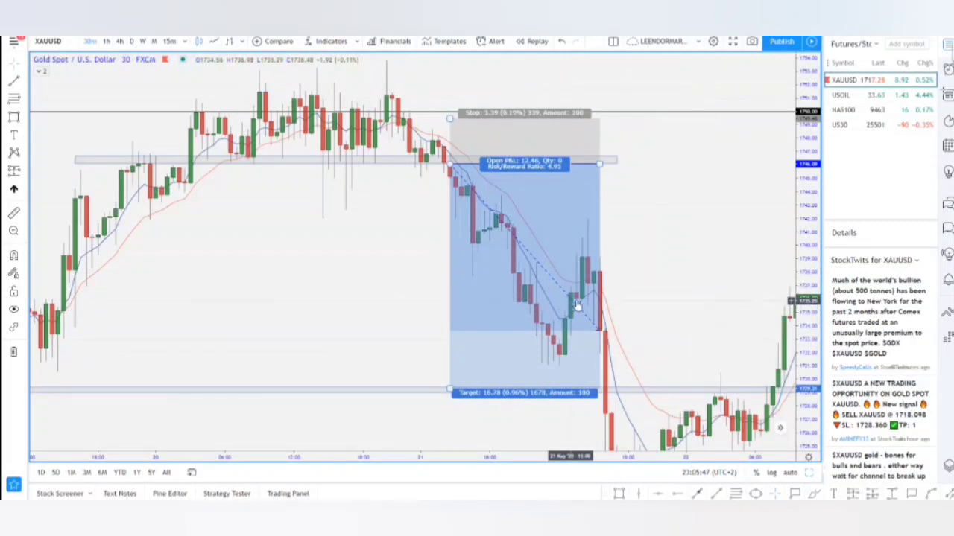
- Examine the short trade in its wider context, from the broken upper rectangle down to the support zone near 1729
{"action": "scroll", "coordinate": [578, 305], "scroll_direction": "down", "scroll_amount": 2}
{"action": "left_click_drag", "start_coordinate": [807, 178], "coordinate": [807, 184]}
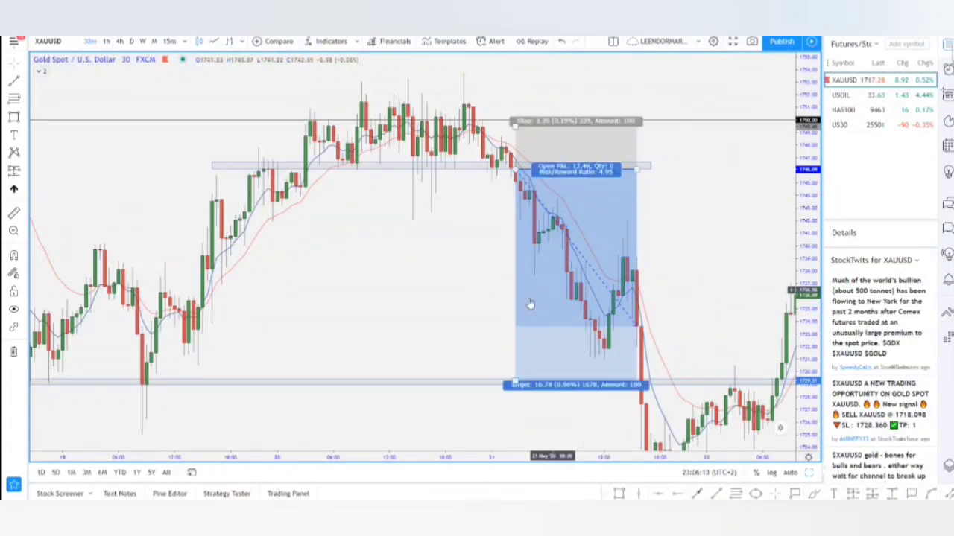
{"action": "scroll", "coordinate": [529, 304], "scroll_direction": "down", "scroll_amount": 5}
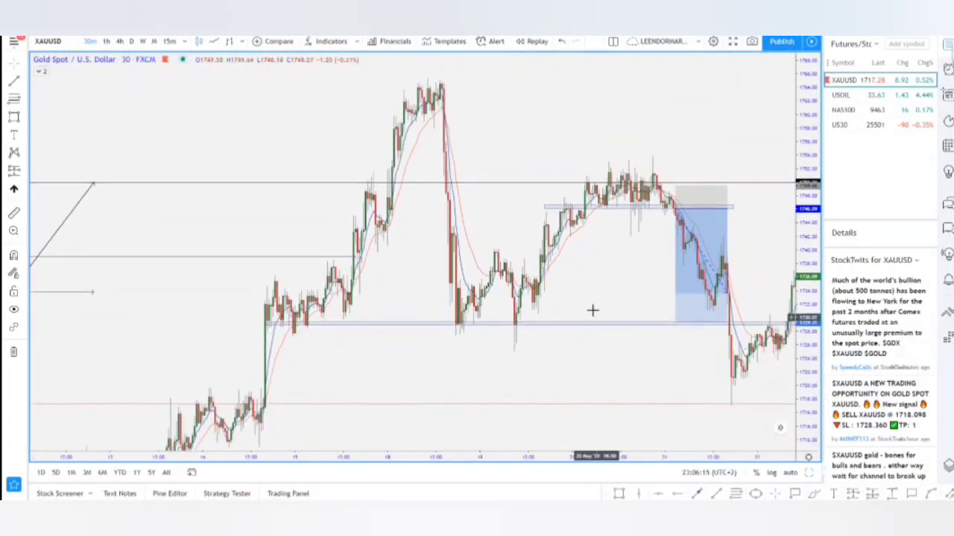
{"action": "left_click_drag", "start_coordinate": [558, 292], "coordinate": [507, 301]}
{"action": "scroll", "coordinate": [507, 295], "scroll_direction": "up", "scroll_amount": 3}
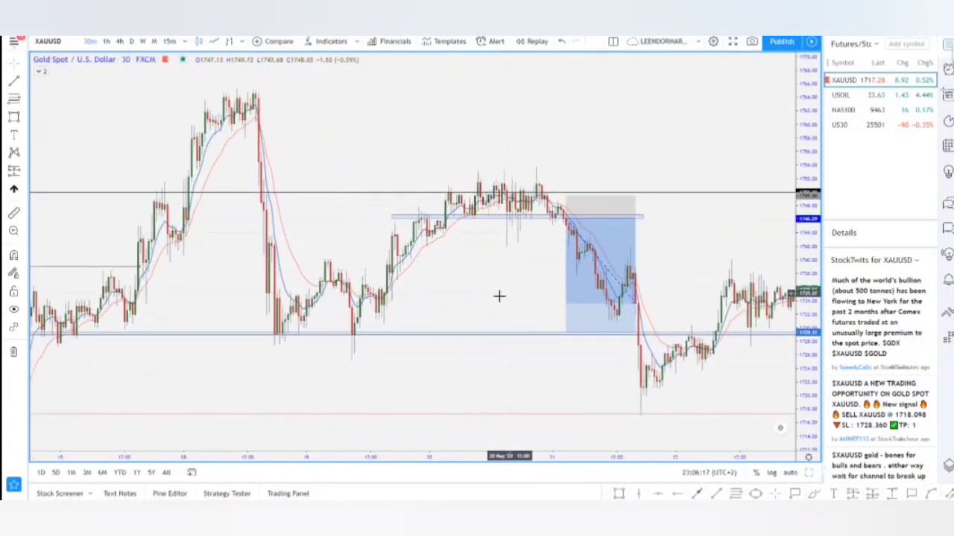
{"action": "scroll", "coordinate": [501, 298], "scroll_direction": "up", "scroll_amount": 3}
{"action": "left_click_drag", "start_coordinate": [801, 363], "coordinate": [804, 288]}
{"action": "left_click_drag", "start_coordinate": [595, 222], "coordinate": [577, 217]}
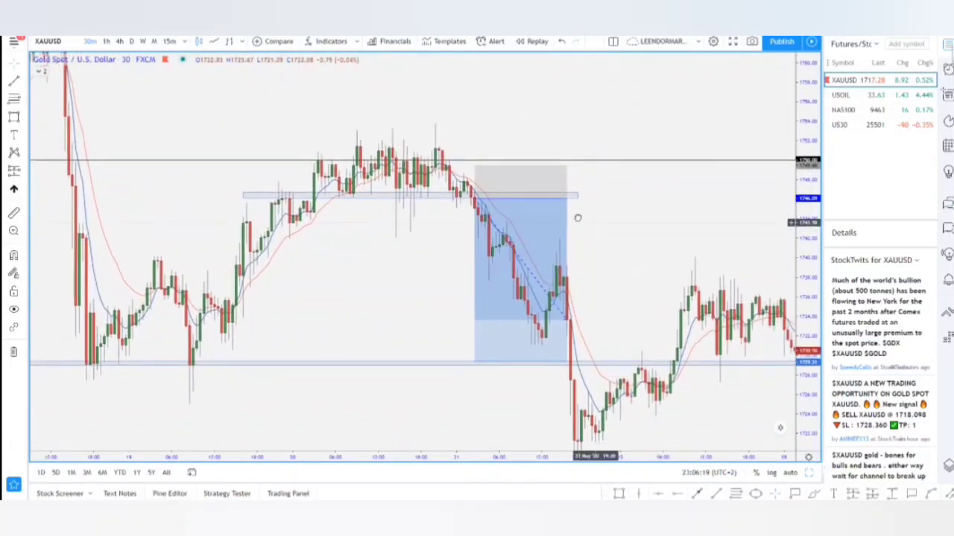
- Delete the example short position from the XAUUSD chart
{"action": "left_click_drag", "start_coordinate": [653, 222], "coordinate": [564, 201]}
{"action": "left_click", "coordinate": [481, 209]}
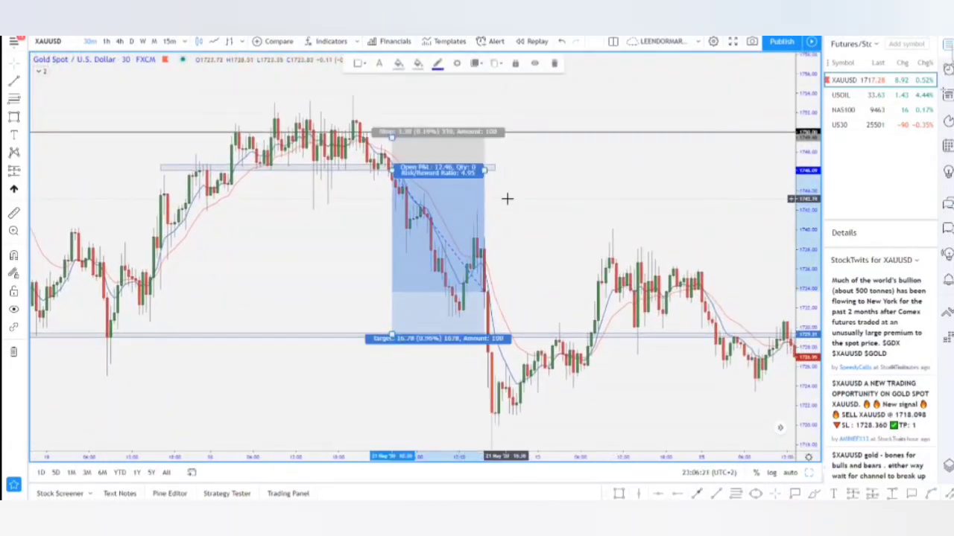
{"action": "left_click", "coordinate": [555, 64]}
- Examine XAUUSD's 30-minute price action from the 21 May drop through to the latest candles and the 1700 level
{"action": "left_click_drag", "start_coordinate": [803, 242], "coordinate": [804, 166]}
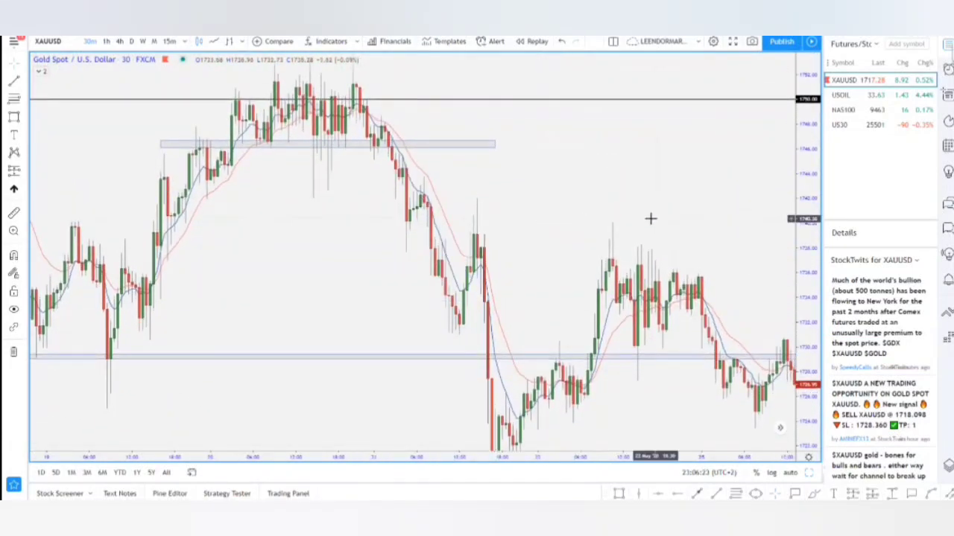
{"action": "left_click_drag", "start_coordinate": [648, 216], "coordinate": [419, 162]}
{"action": "left_click_drag", "start_coordinate": [795, 139], "coordinate": [799, 273]}
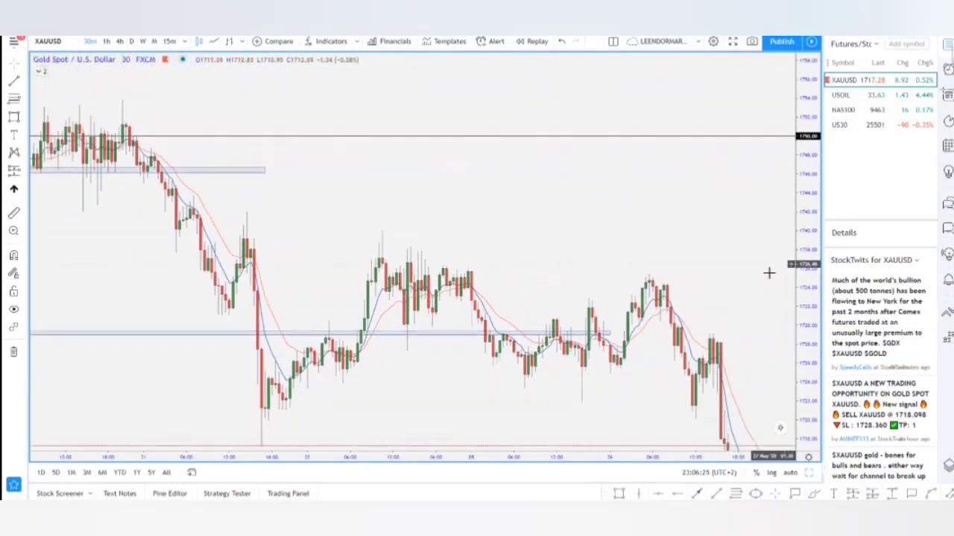
{"action": "left_click_drag", "start_coordinate": [677, 217], "coordinate": [405, 149]}
{"action": "scroll", "coordinate": [648, 341], "scroll_direction": "down", "scroll_amount": 4}
{"action": "scroll", "coordinate": [658, 339], "scroll_direction": "right", "scroll_amount": 5}
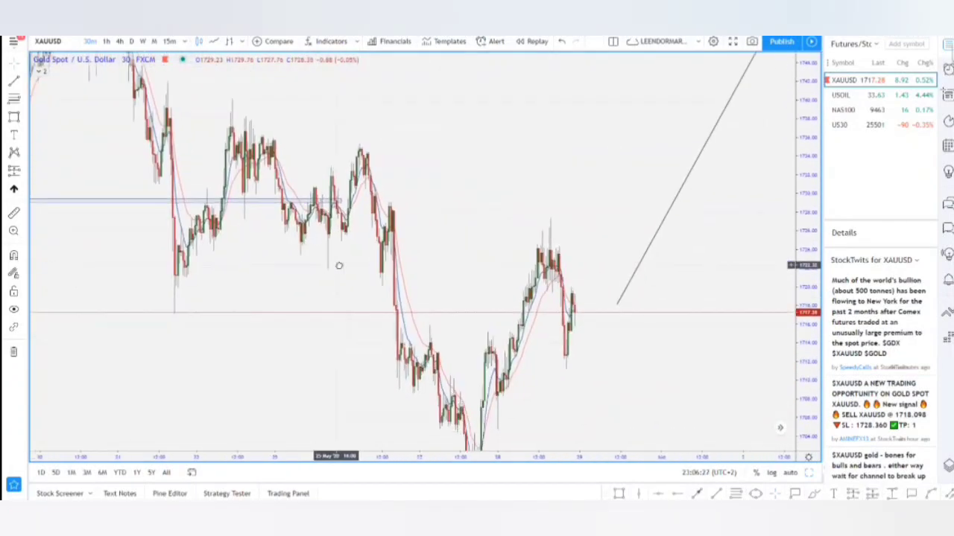
{"action": "left_click_drag", "start_coordinate": [805, 318], "coordinate": [804, 380]}
{"action": "left_click_drag", "start_coordinate": [754, 347], "coordinate": [754, 314]}
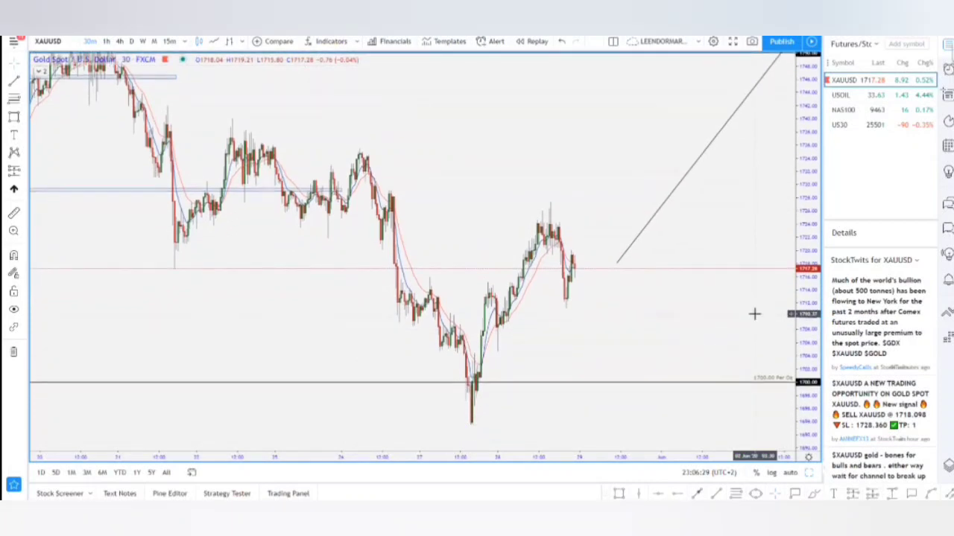